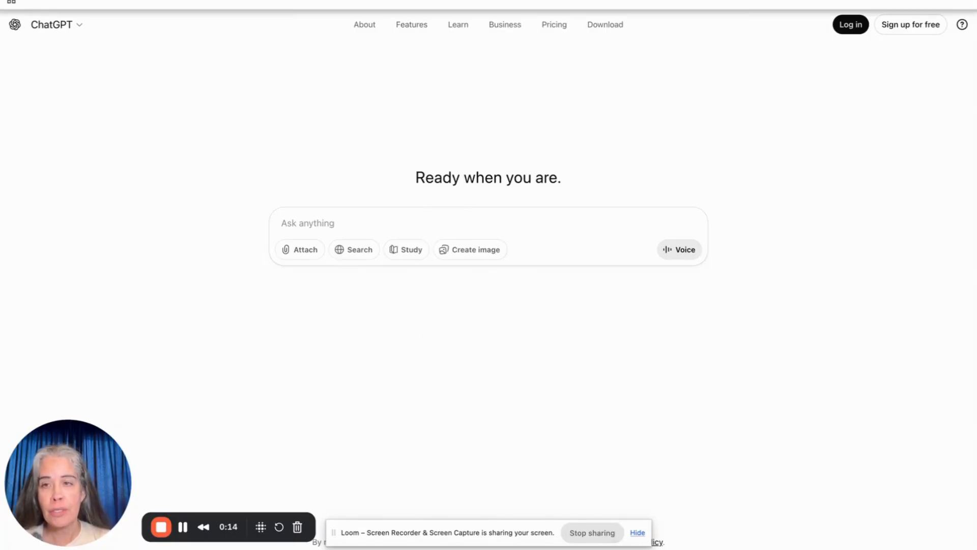
# Step: Switch to Canva and search the templates for "ebooks multiple pages"
pyautogui.hotkey('ctrl', 'Tab')
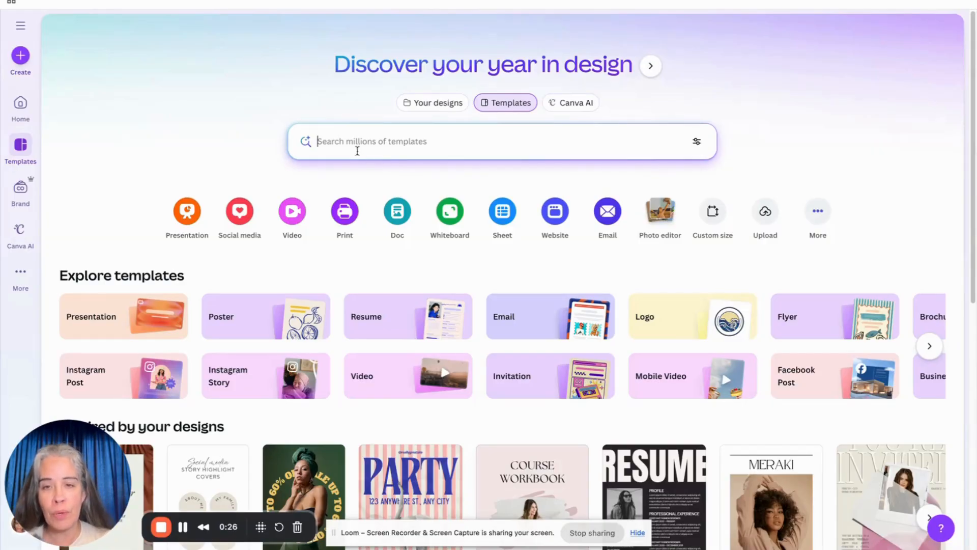
pyautogui.click(362, 147)
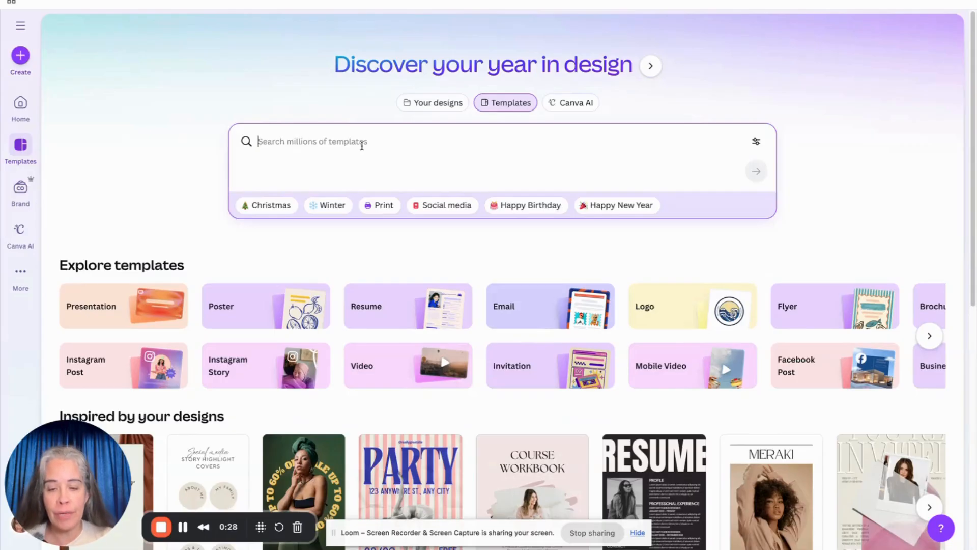
pyautogui.write('eb')
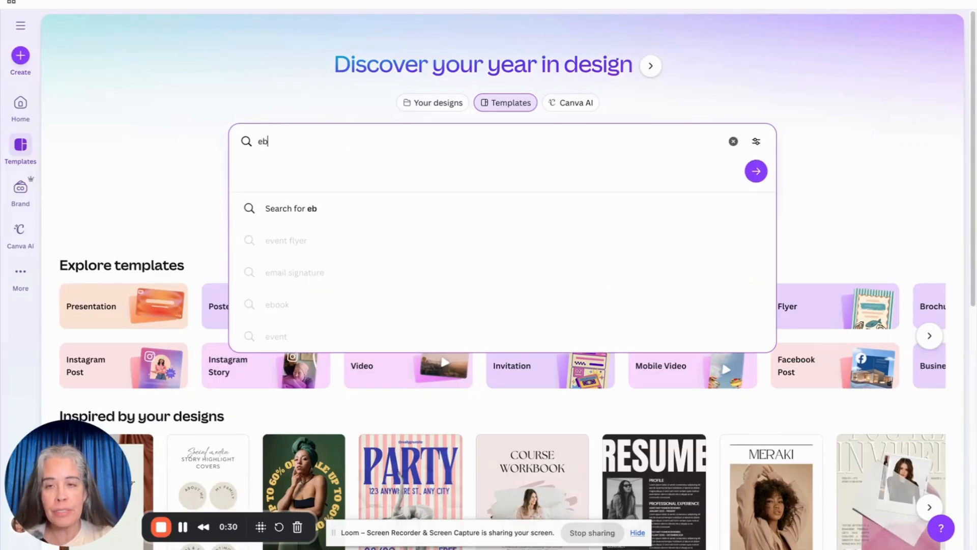
pyautogui.write('ooks')
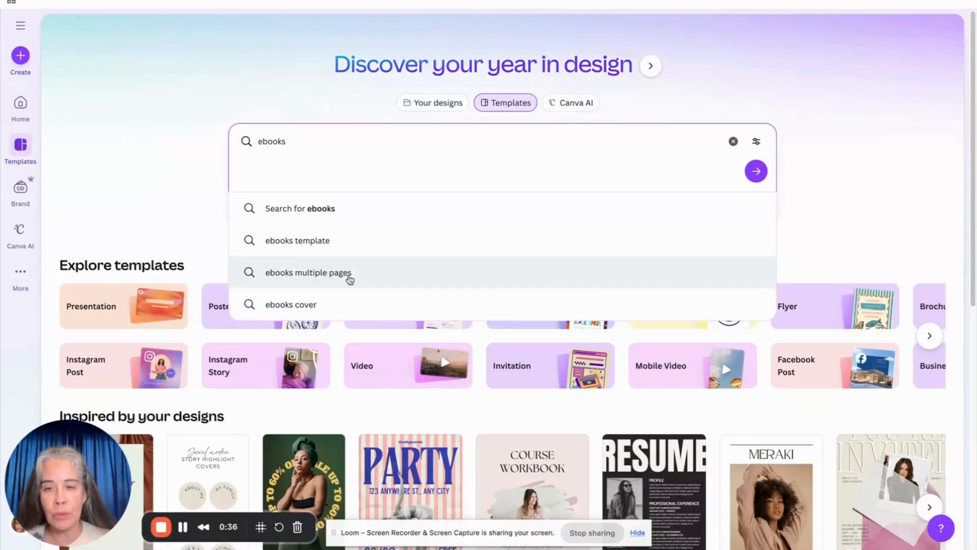
pyautogui.click(349, 277)
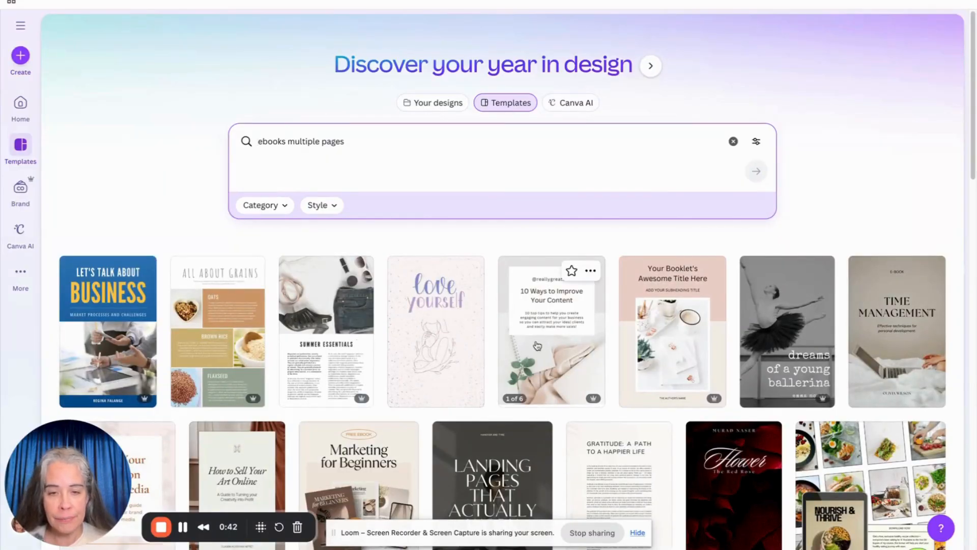
# Step: Preview the Blush & Brown Modern Minimalist eBook Workbook template from the results and open it for customizing
pyautogui.moveTo(556, 344)
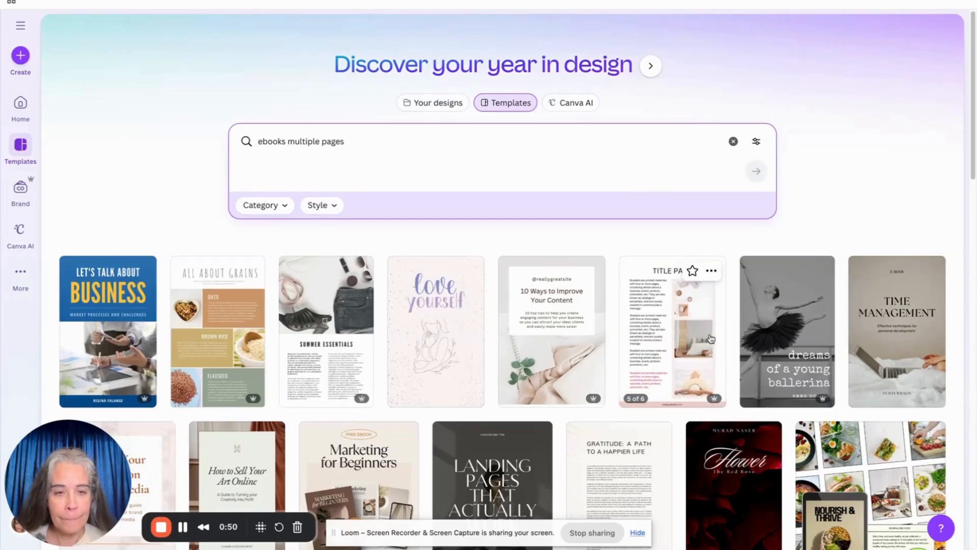
pyautogui.scroll(-3, 802, 333)
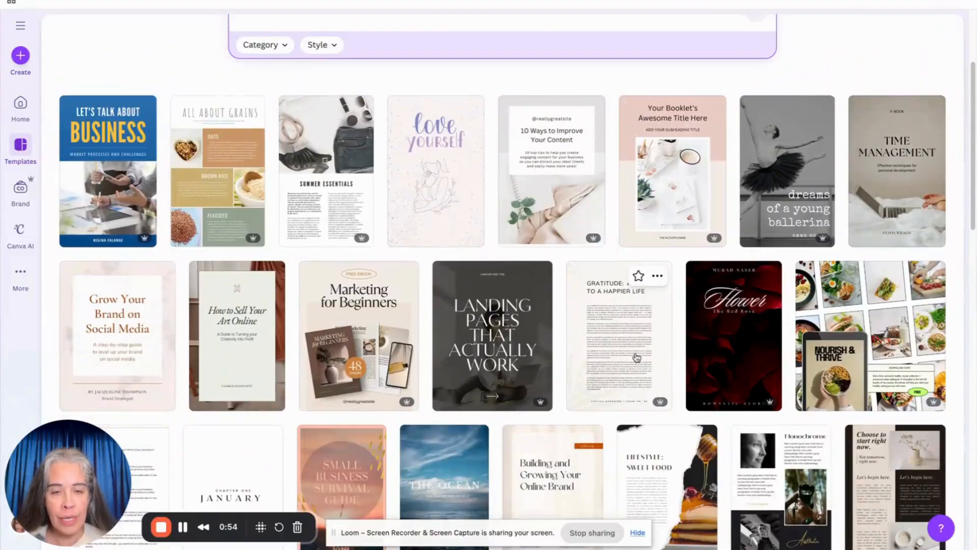
pyautogui.scroll(-2, 636, 358)
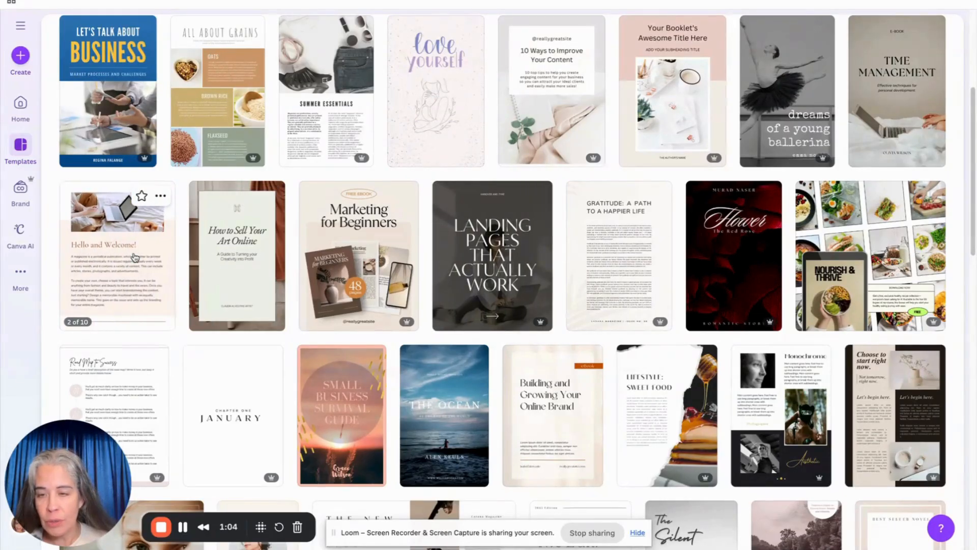
pyautogui.click(135, 257)
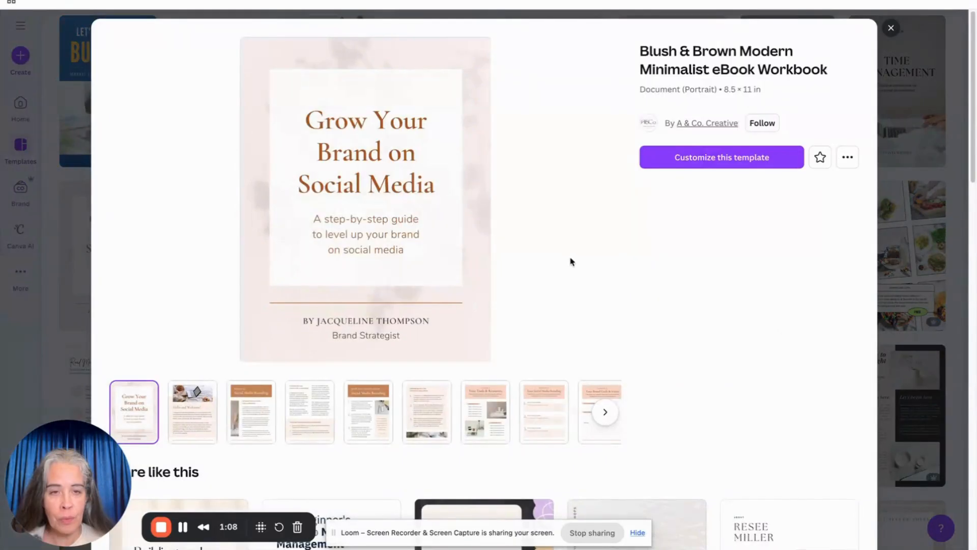
pyautogui.scroll(-7, 558, 260)
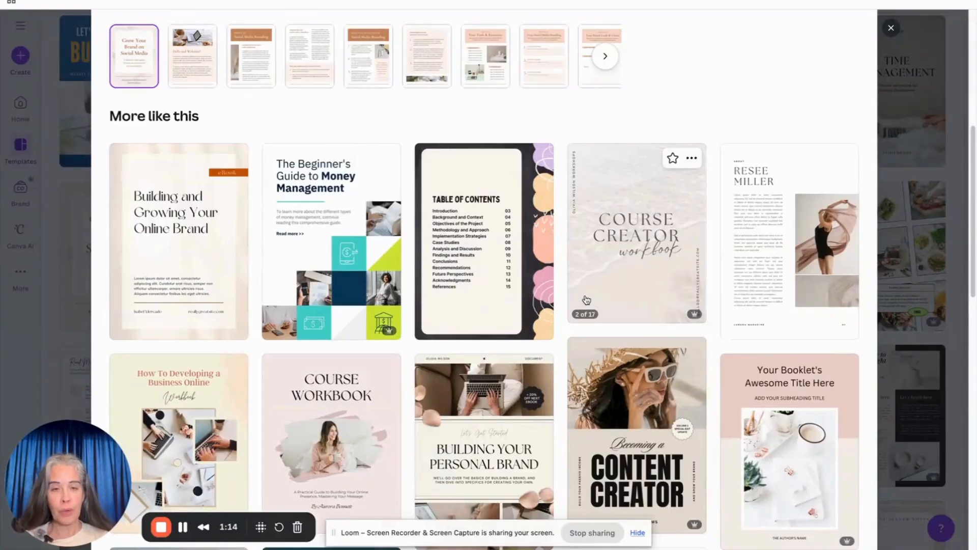
pyautogui.scroll(4, 669, 282)
pyautogui.scroll(3, 670, 282)
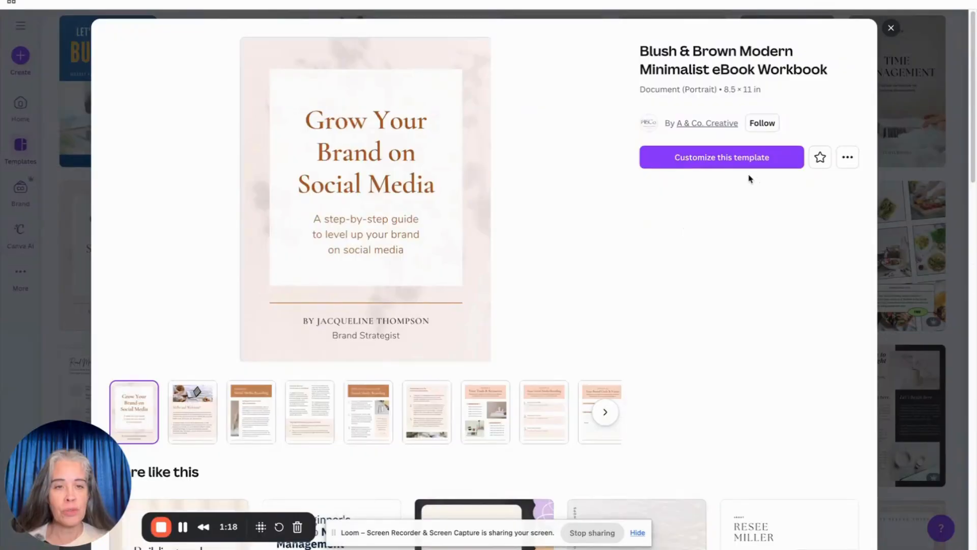
pyautogui.click(732, 164)
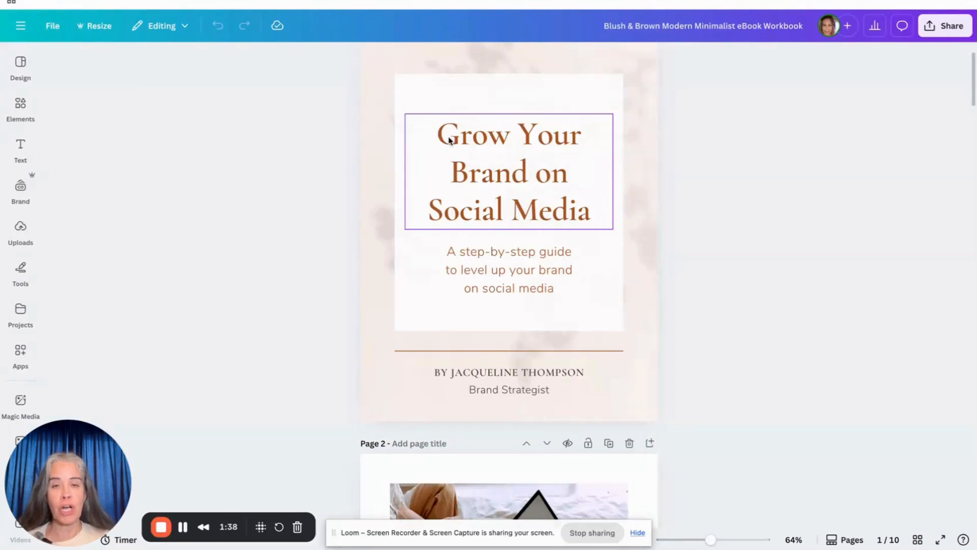
# Step: Replace the cover title with "Start your new chapter"
pyautogui.click(447, 141)
pyautogui.click(450, 134)
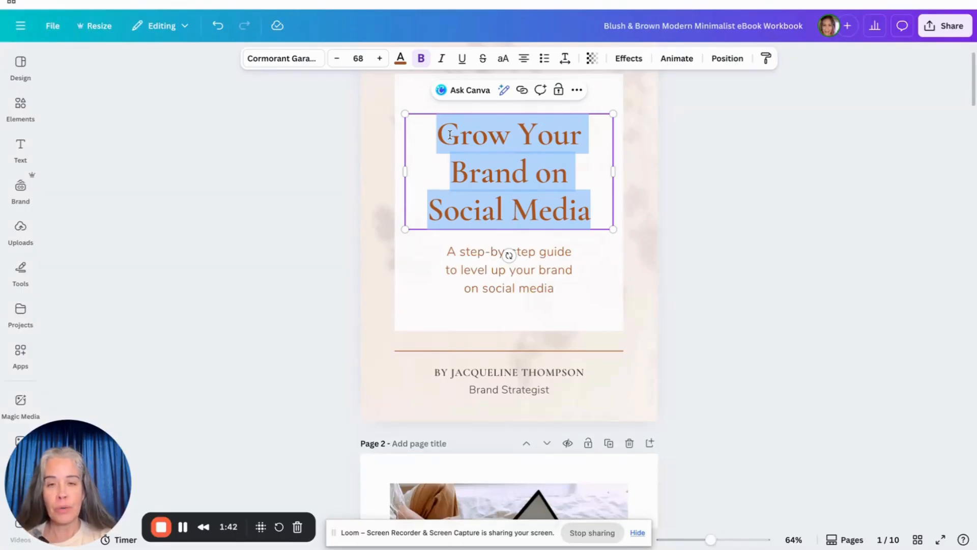
pyautogui.write('Sta')
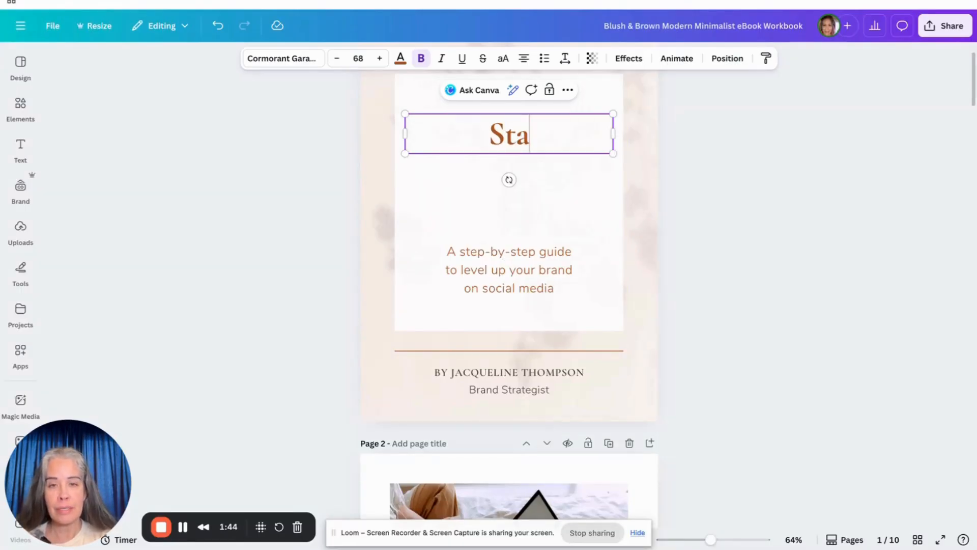
pyautogui.write('rt y')
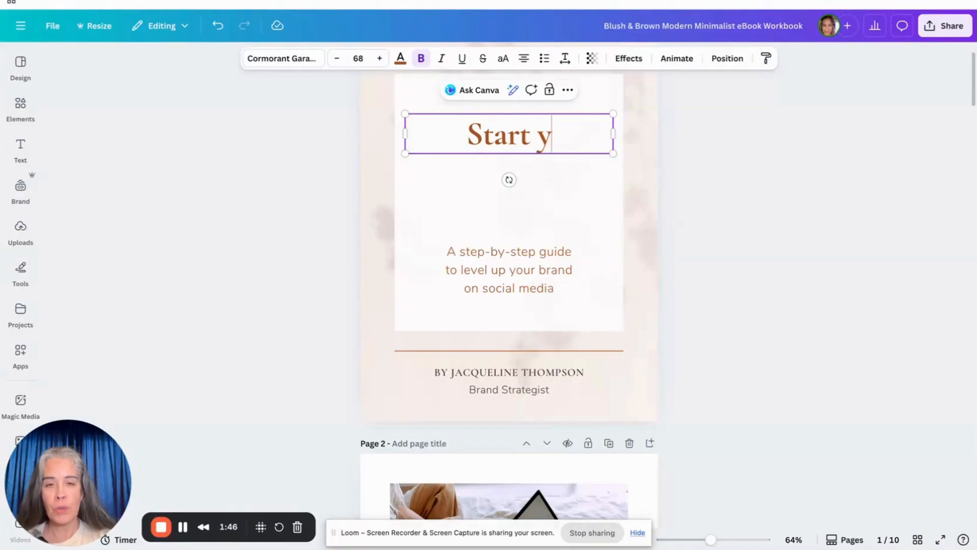
pyautogui.write('our new')
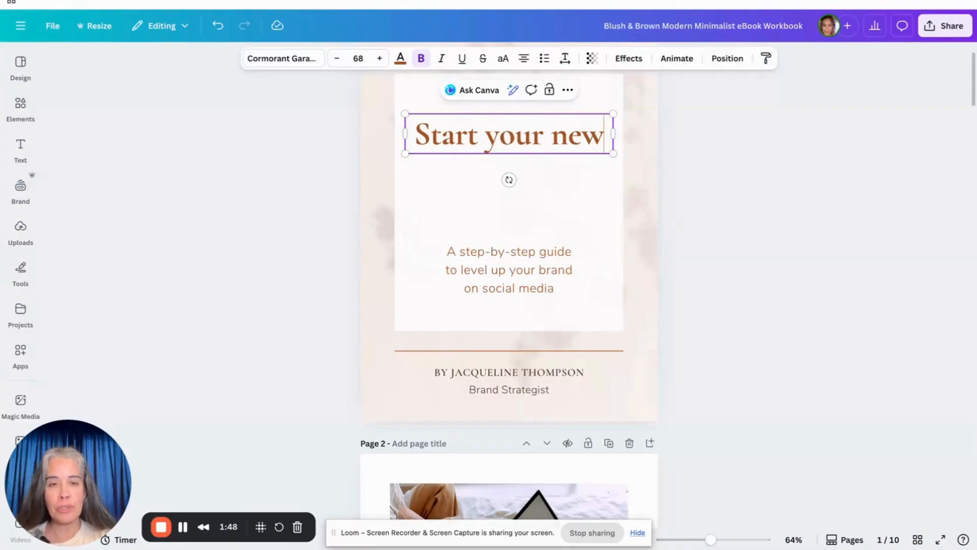
pyautogui.write(' chape')
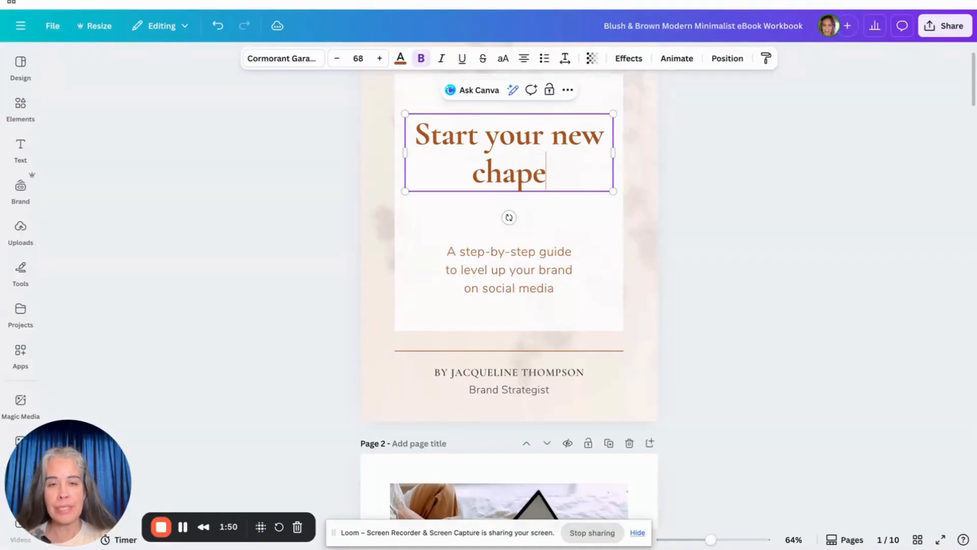
pyautogui.write('t')
pyautogui.press('BackSpace')
pyautogui.press('BackSpace')
pyautogui.write('ter')
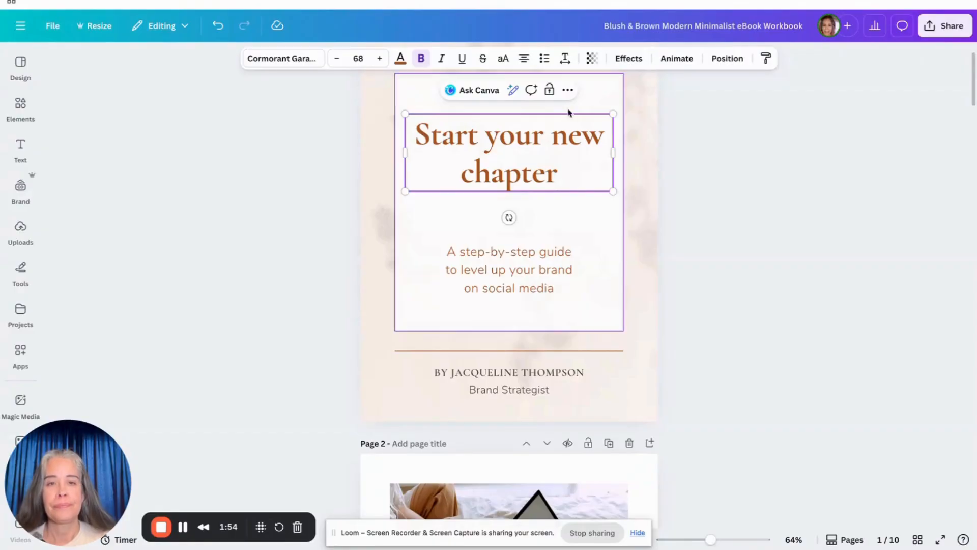
# Step: Tighten the line spacing of the cover title so its two lines sit closer together
pyautogui.click(566, 60)
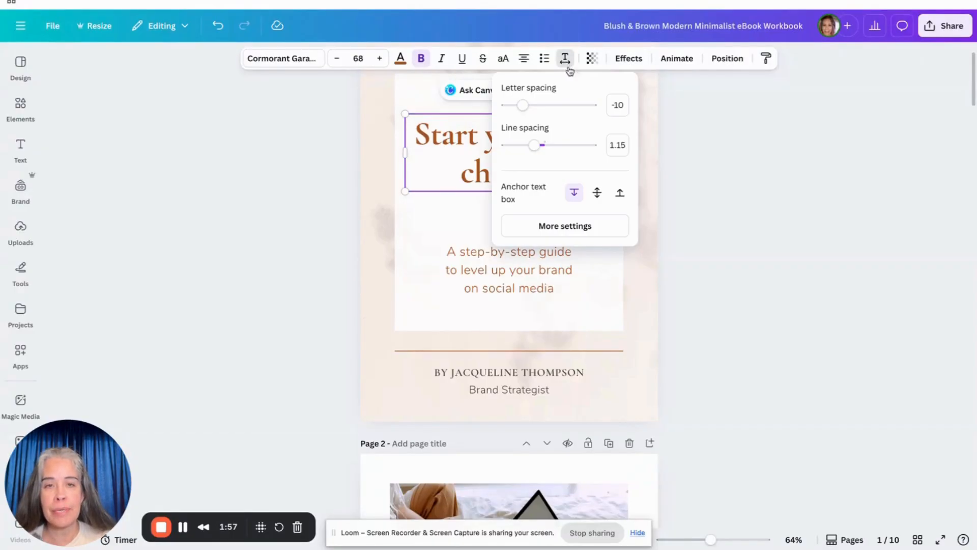
pyautogui.click(524, 147)
pyautogui.click(665, 172)
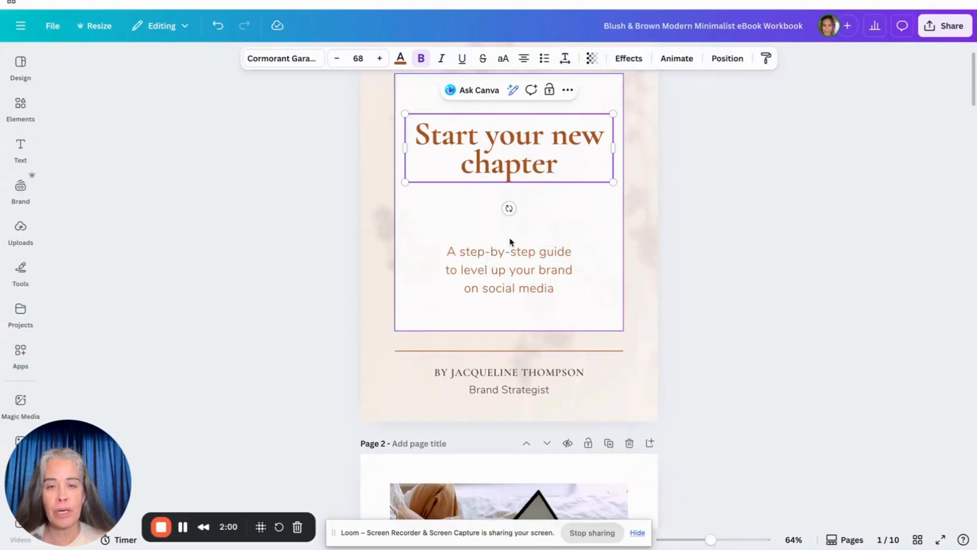
# Step: Replace the cover subtitle with the draft wording "A guide to help you create your dream life in your second"
pyautogui.click(496, 261)
pyautogui.click(496, 261)
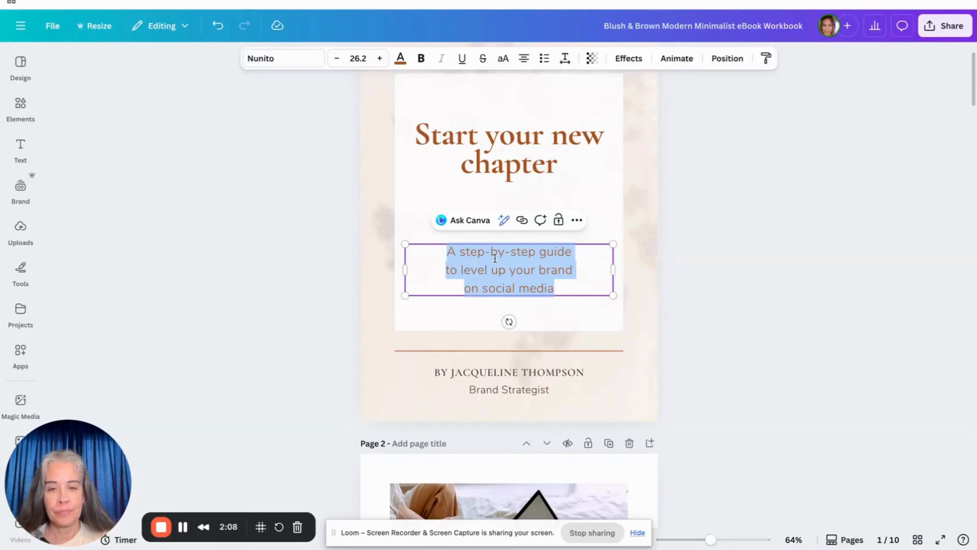
pyautogui.write('Ag')
pyautogui.press('BackSpace')
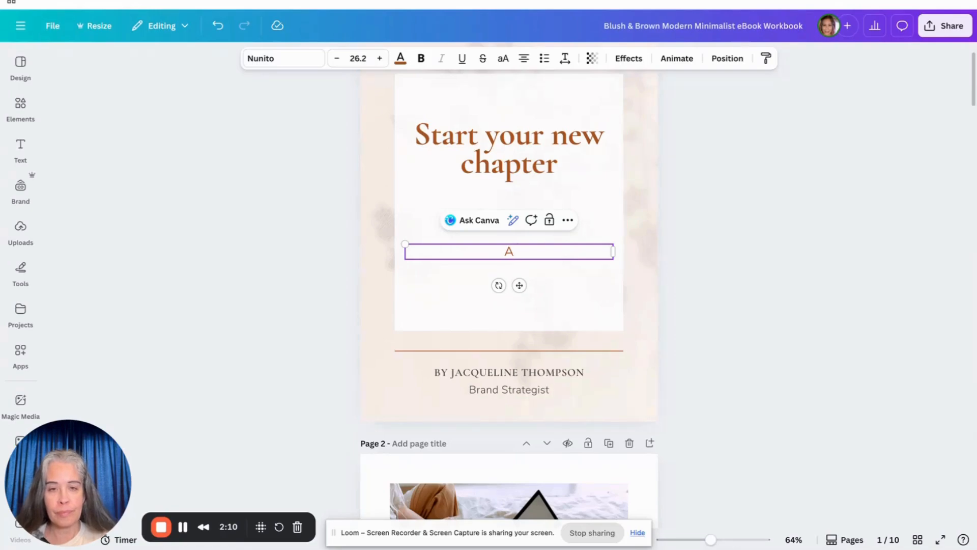
pyautogui.write('guide to h')
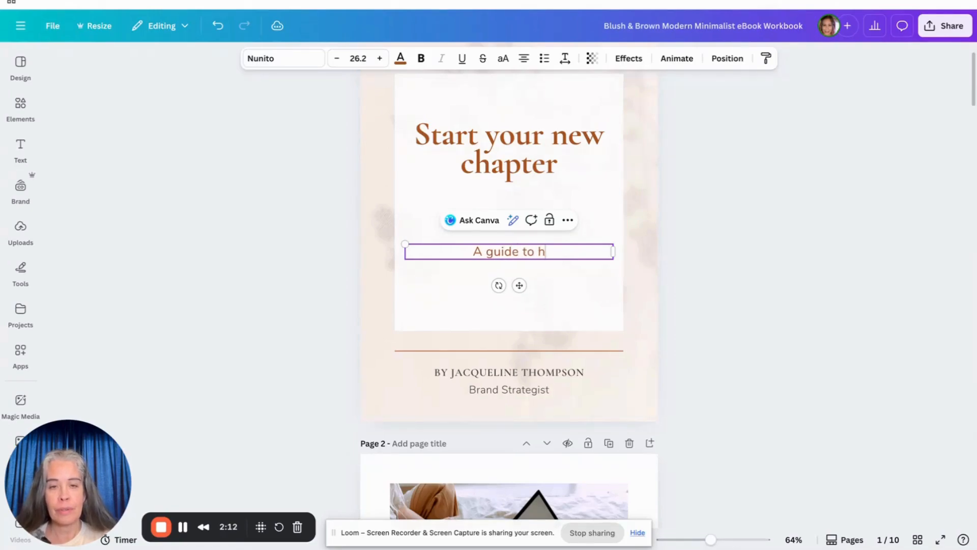
pyautogui.write('elp you')
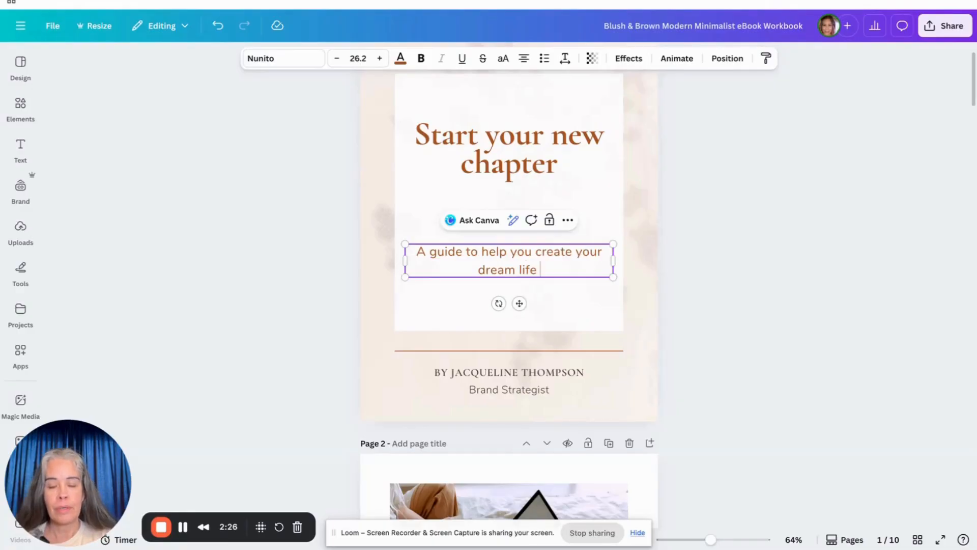
pyautogui.write('in your ')
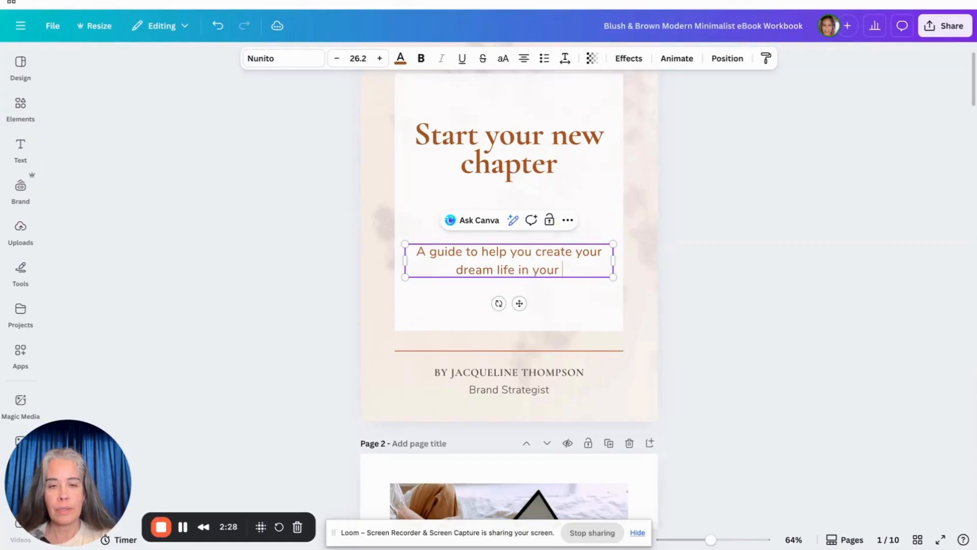
pyautogui.write('second')
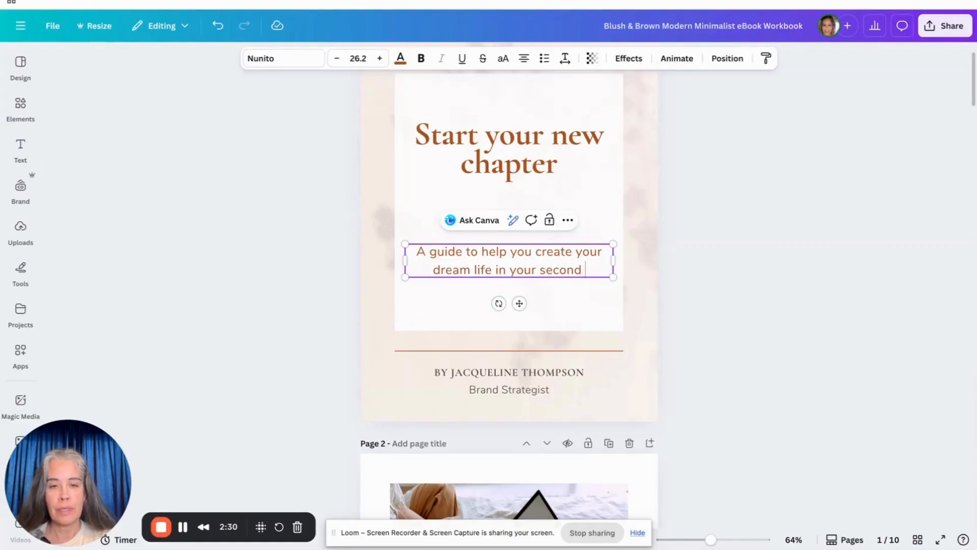
# Step: Reword the cover subtitle to read "A guide to help women 40+ create your dreams in the second part of your best life"
pyautogui.press('BackSpace')
pyautogui.press('BackSpace')
pyautogui.press('BackSpace')
pyautogui.press('BackSpace')
pyautogui.press('BackSpace')
pyautogui.press('BackSpace')
pyautogui.press('BackSpace')
pyautogui.press('BackSpace')
pyautogui.press('BackSpace')
pyautogui.press('BackSpace')
pyautogui.press('BackSpace')
pyautogui.press('BackSpace')
pyautogui.press('BackSpace')
pyautogui.press('BackSpace')
pyautogui.press('BackSpace')
pyautogui.press('BackSpace')
pyautogui.press('BackSpace')
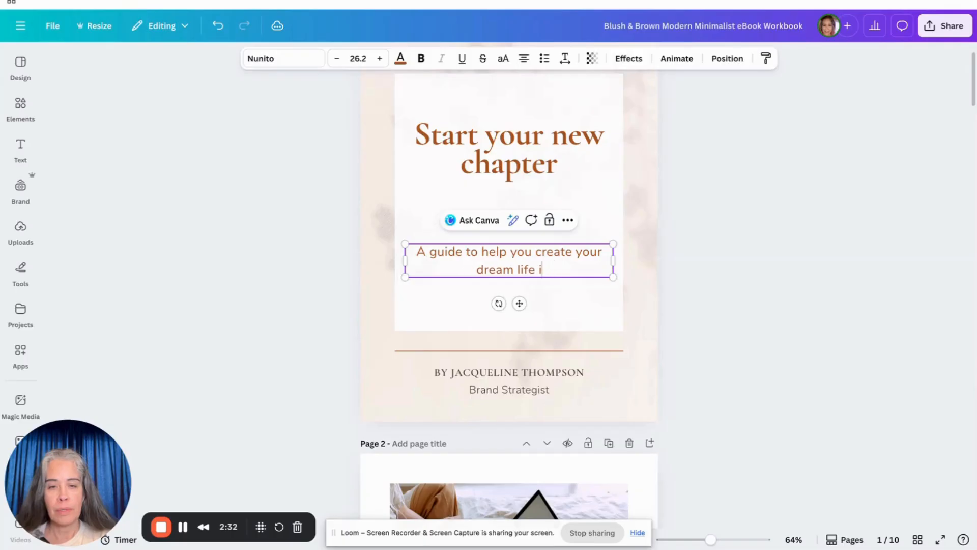
pyautogui.press('BackSpace')
pyautogui.press('BackSpace')
pyautogui.press('BackSpace')
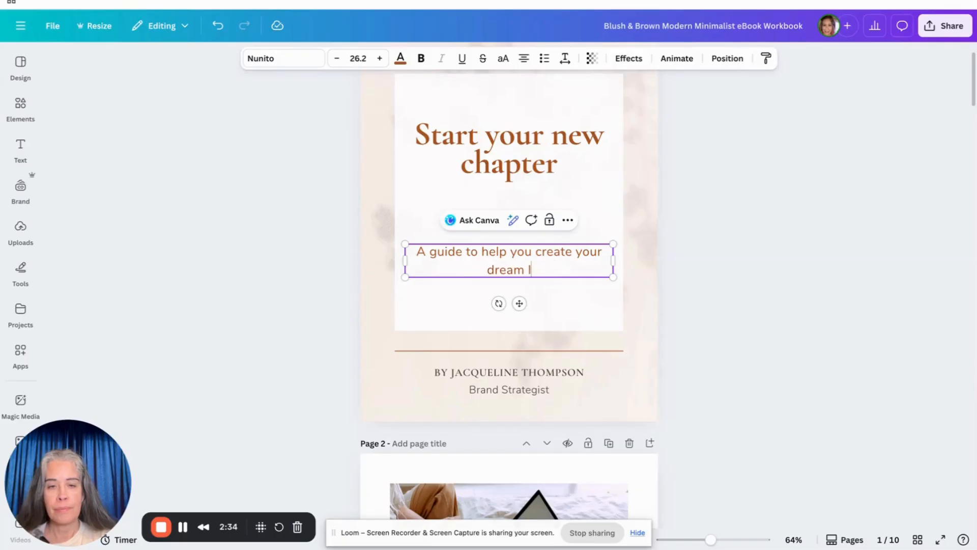
pyautogui.write('s i')
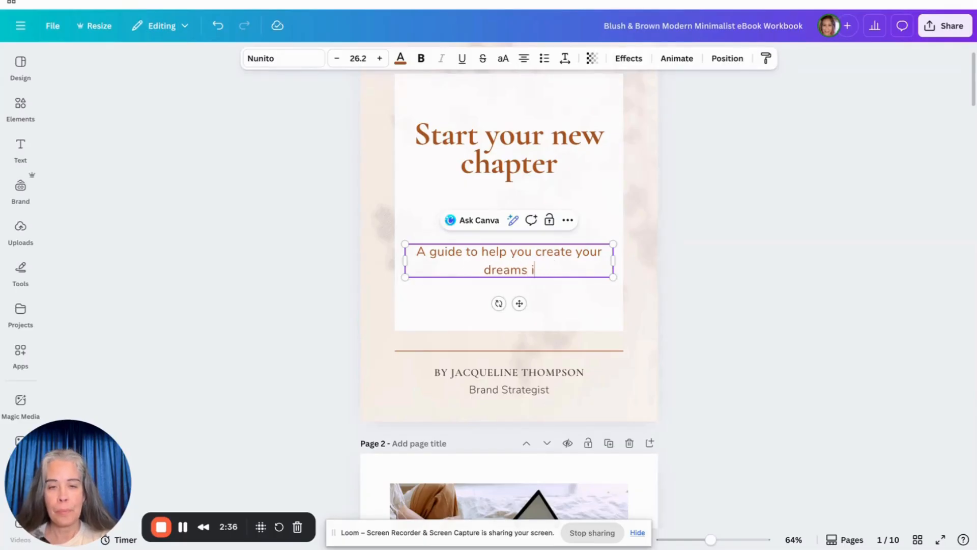
pyautogui.write('n the second')
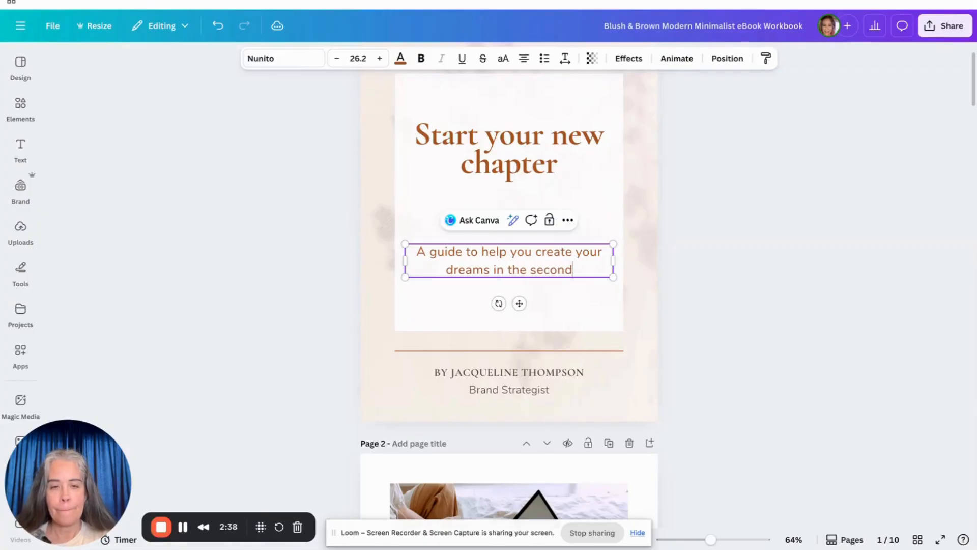
pyautogui.write(' part of your best life')
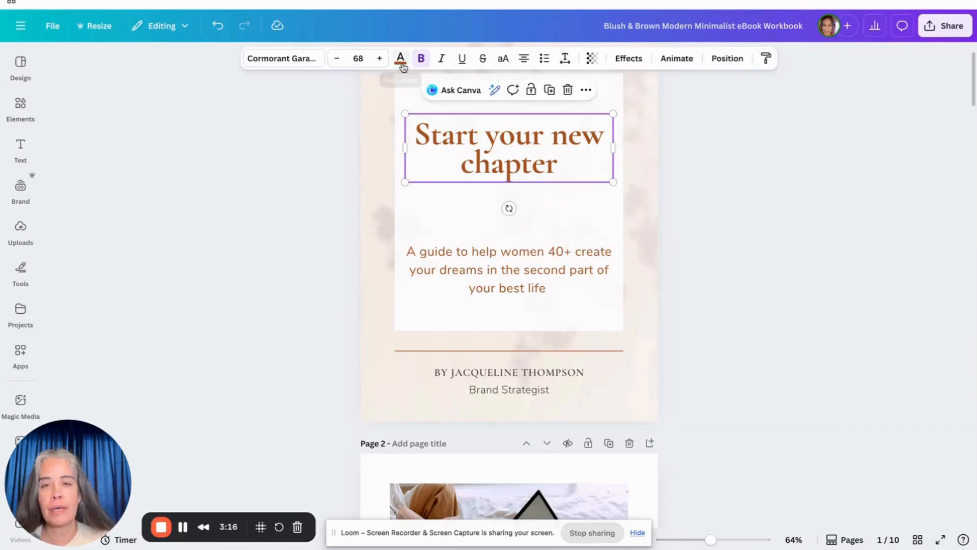
# Step: Change the text color of the cover title and subtitle to the dark gray brown document color
pyautogui.click(401, 58)
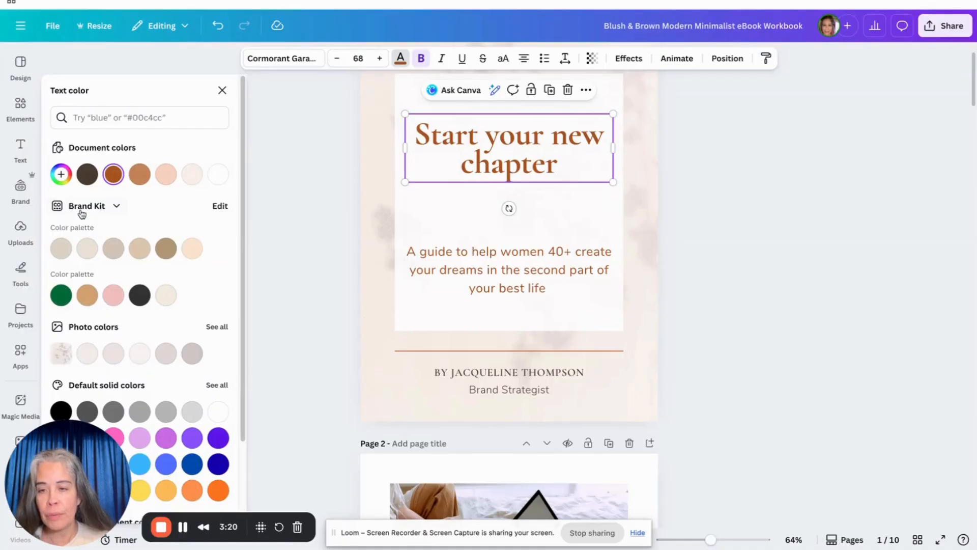
pyautogui.click(88, 175)
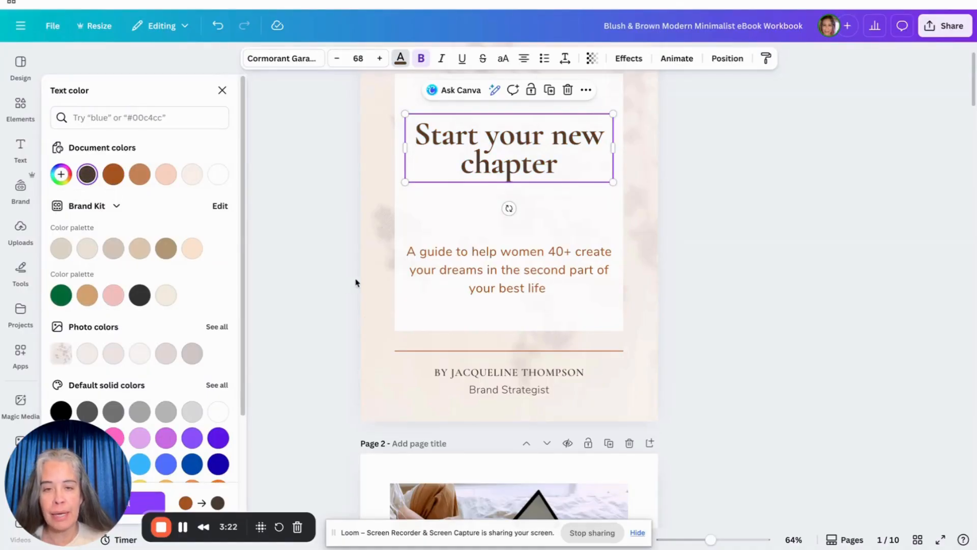
pyautogui.click(424, 271)
pyautogui.click(88, 174)
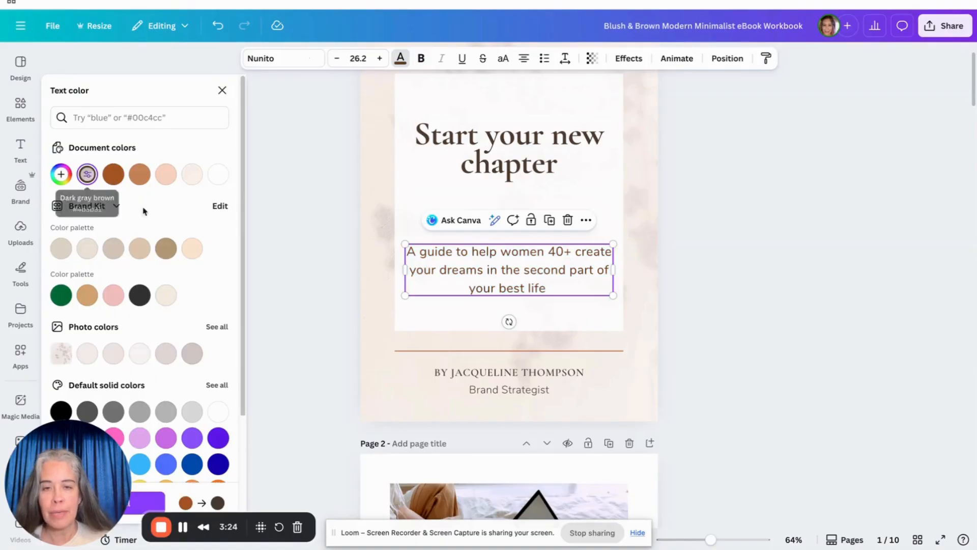
# Step: Replace the cover's author line with "BY NAME" and the role line beneath it with "Women life coach"
pyautogui.click(466, 369)
pyautogui.click(465, 369)
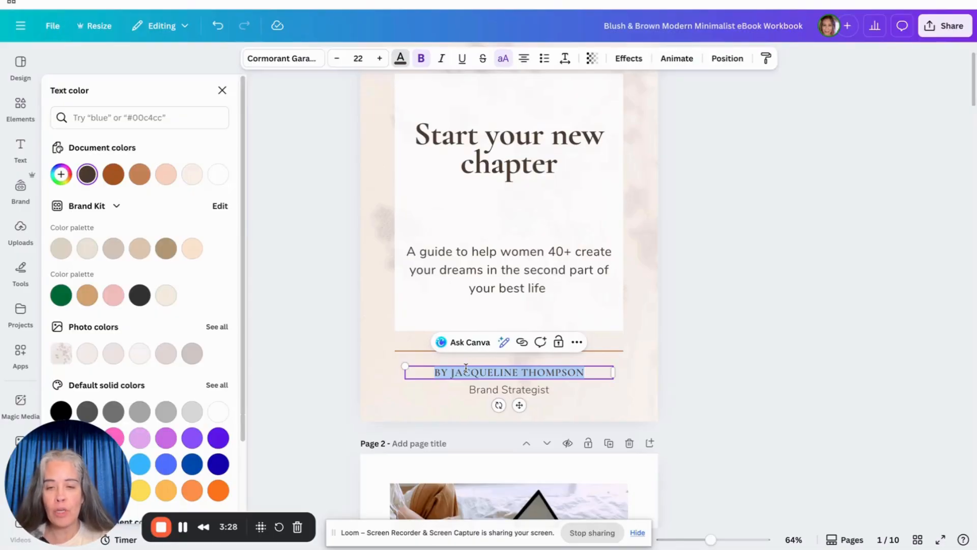
pyautogui.press('BackSpace')
pyautogui.write('BY ')
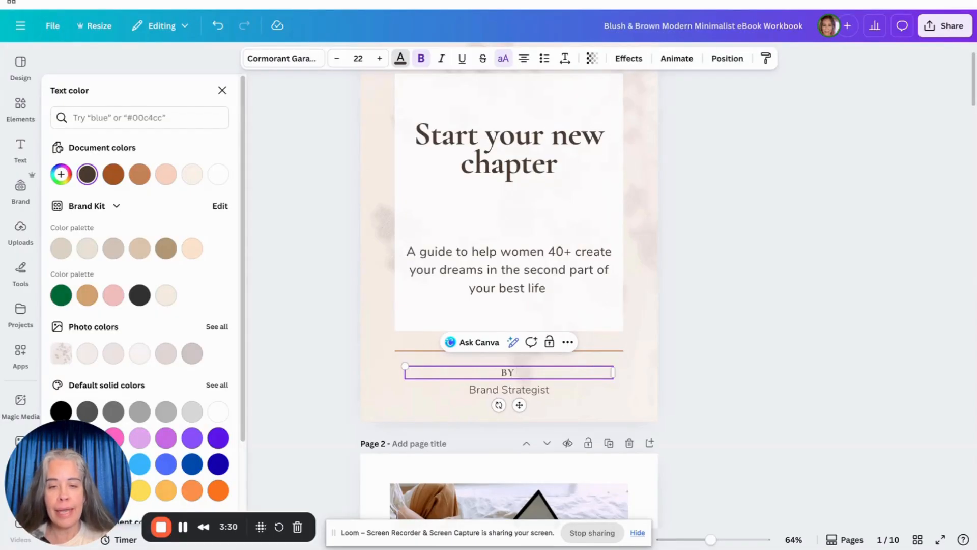
pyautogui.write('NAME')
pyautogui.click(485, 387)
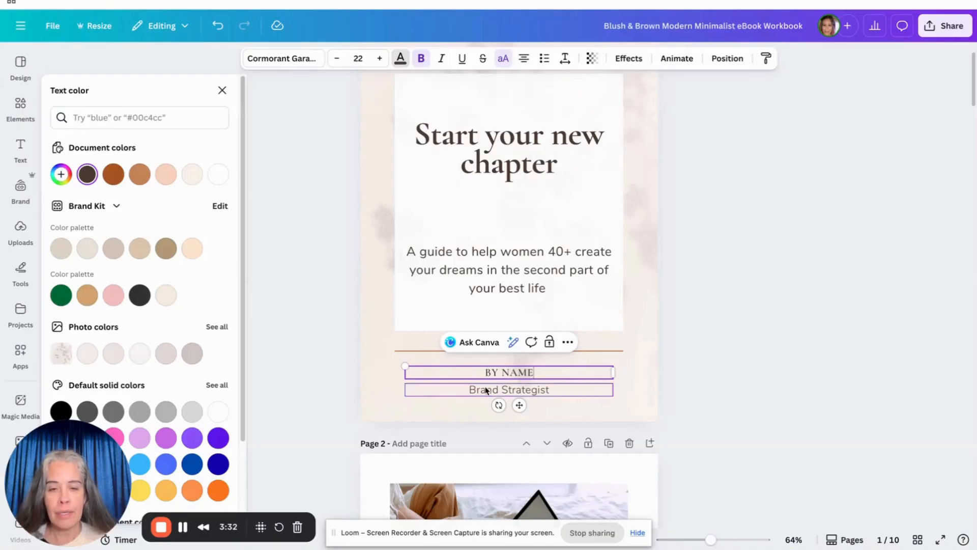
pyautogui.click(485, 387)
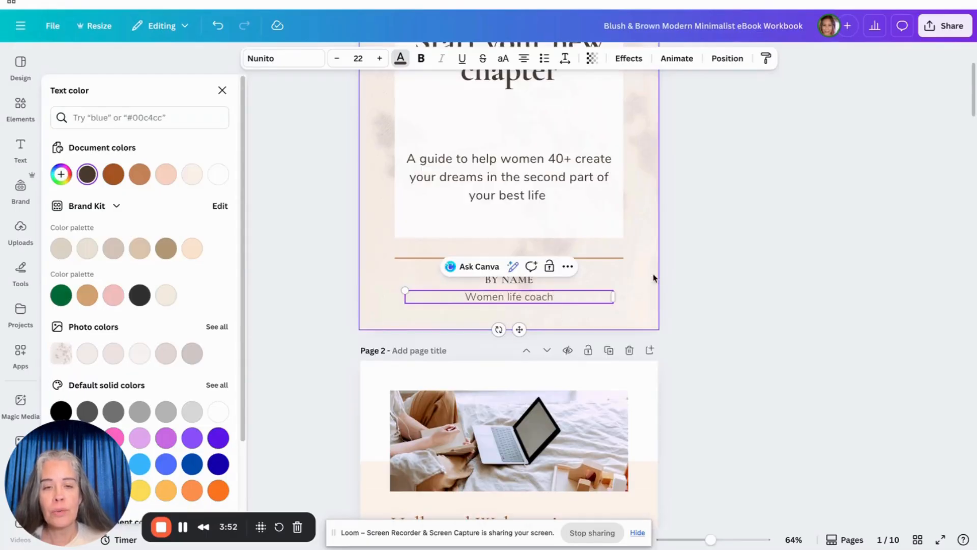
# Step: Recolor the cover background image with the light peach Brand Kit color and apply the change across all pages
pyautogui.click(644, 259)
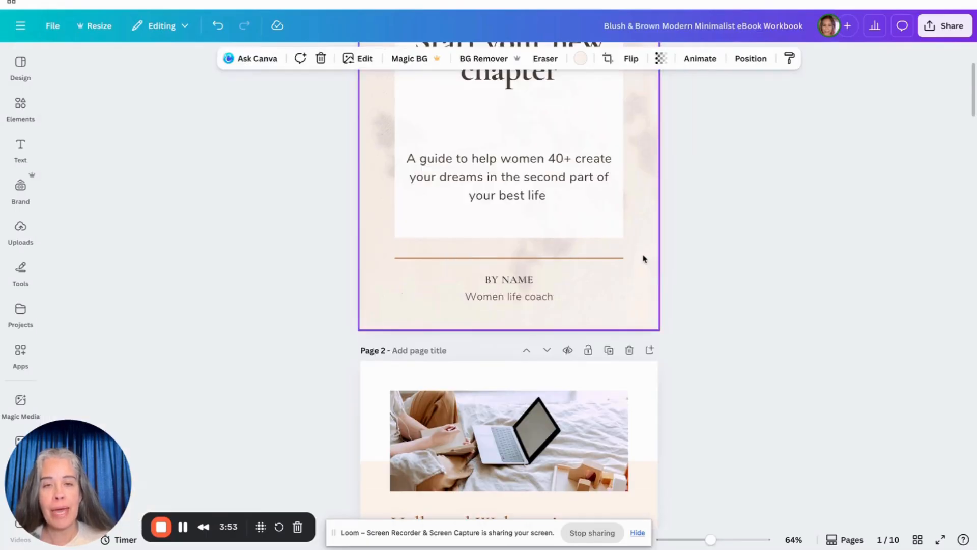
pyautogui.click(581, 59)
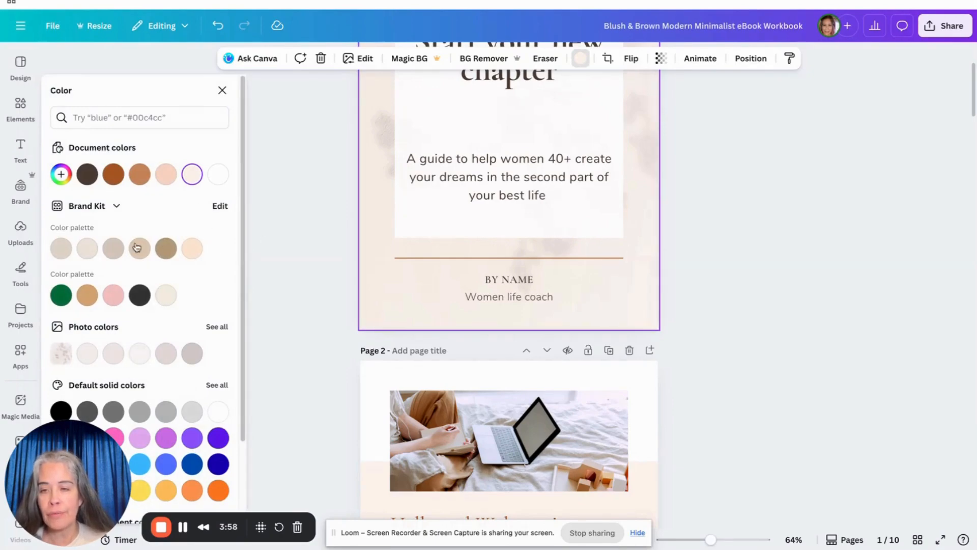
pyautogui.click(193, 250)
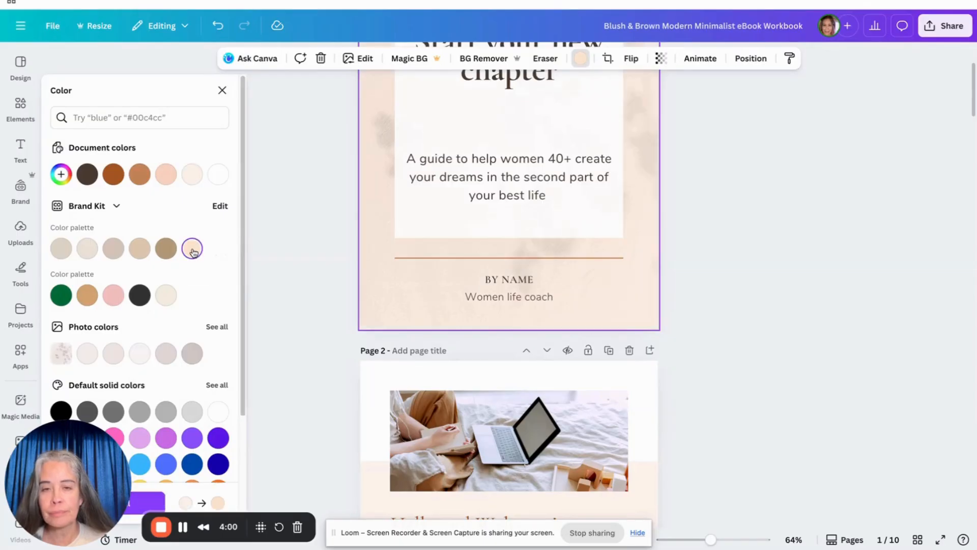
pyautogui.click(158, 499)
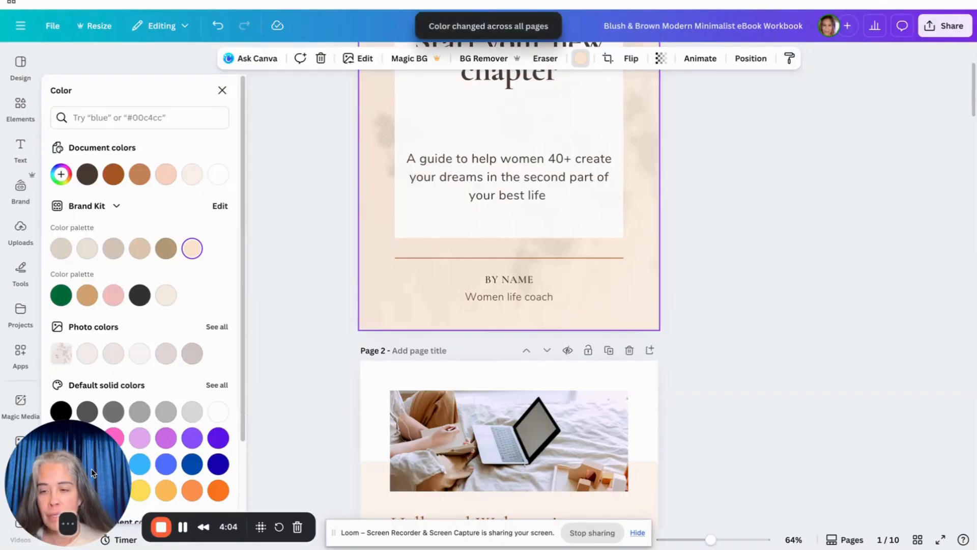
pyautogui.moveTo(90, 469); pyautogui.dragTo(848, 394)
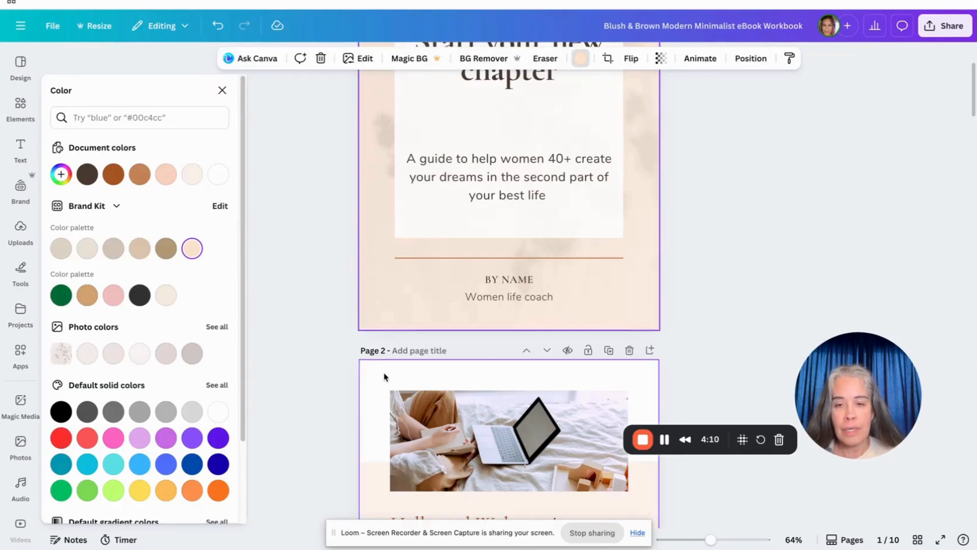
pyautogui.scroll(3, 383, 375)
pyautogui.scroll(-10, 392, 378)
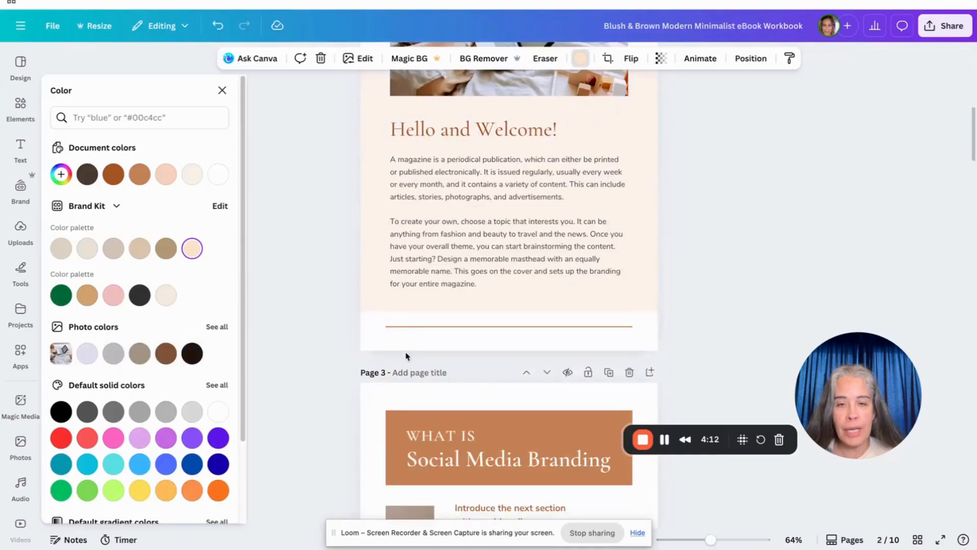
pyautogui.scroll(10, 405, 356)
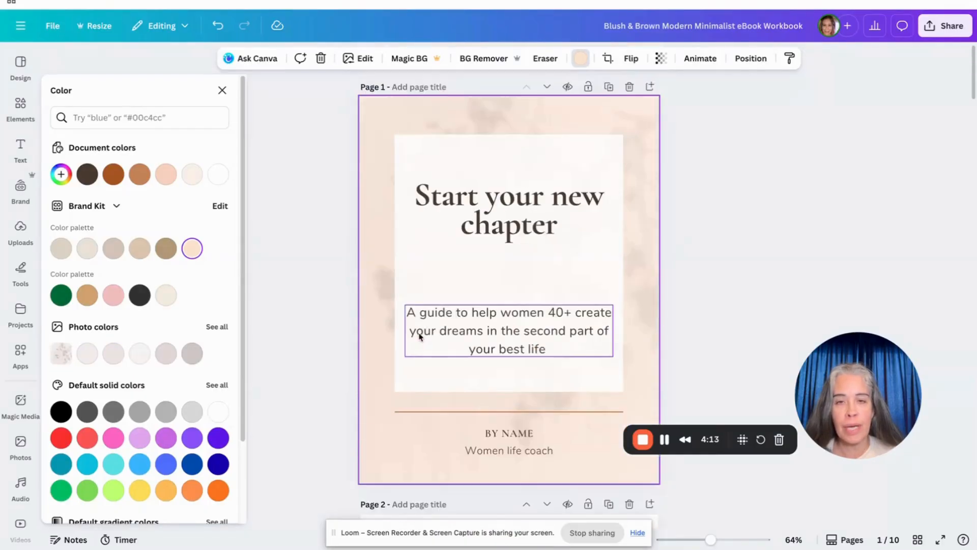
pyautogui.doubleClick(383, 284)
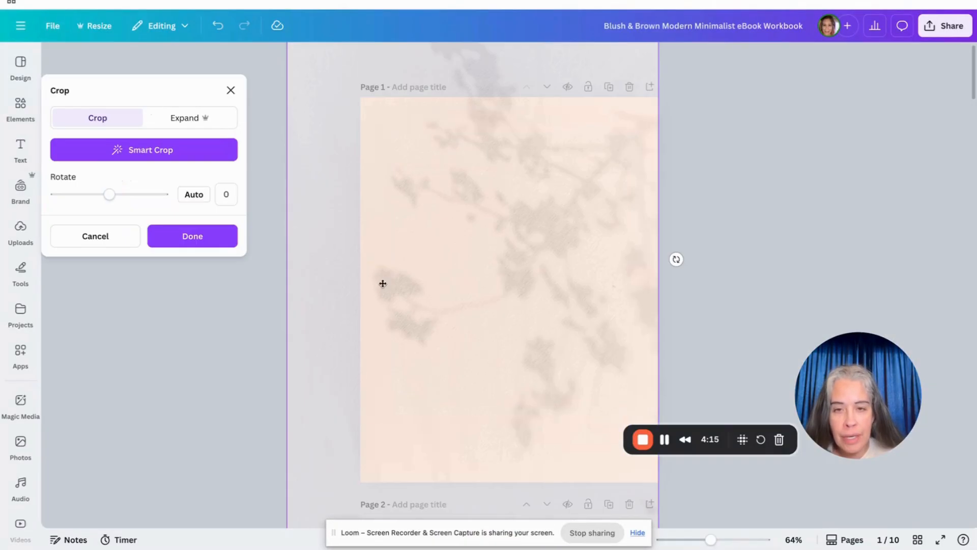
pyautogui.click(229, 60)
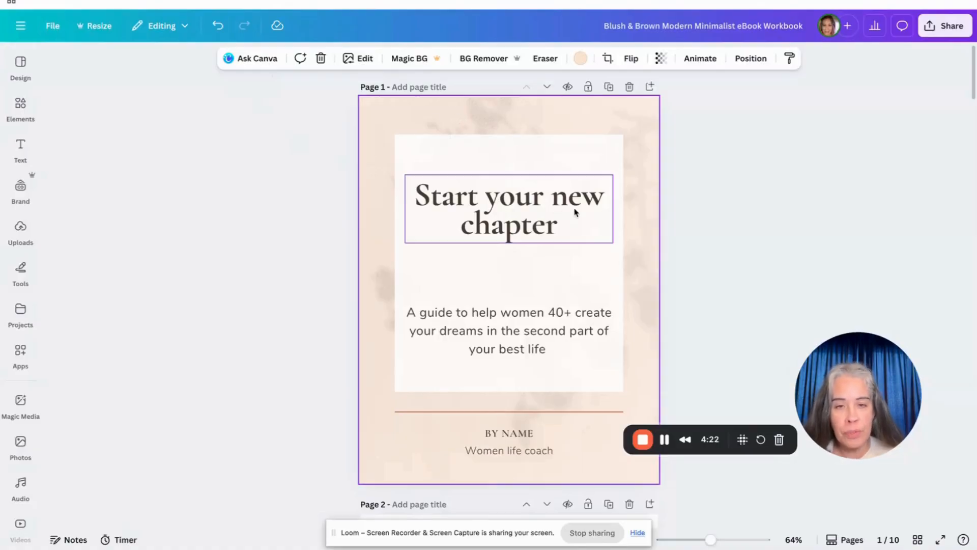
# Step: Change the page 3 heading banner to the darker tan Brand Kit color and apply that change across all pages
pyautogui.scroll(-15, 567, 228)
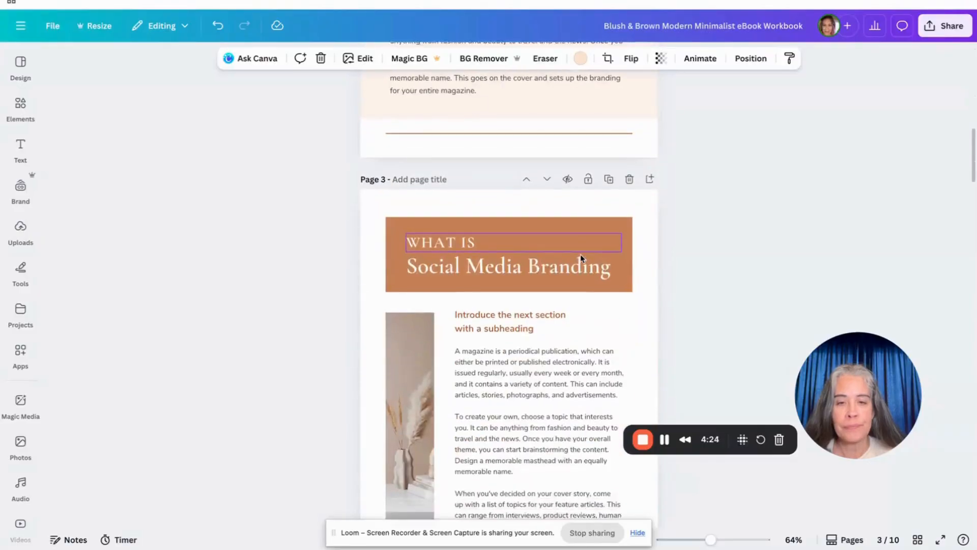
pyautogui.click(598, 161)
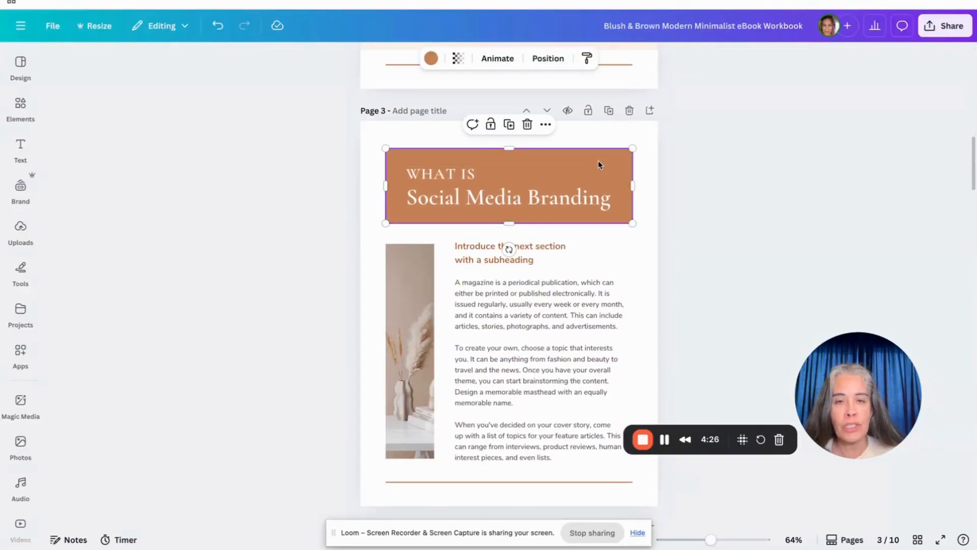
pyautogui.click(431, 58)
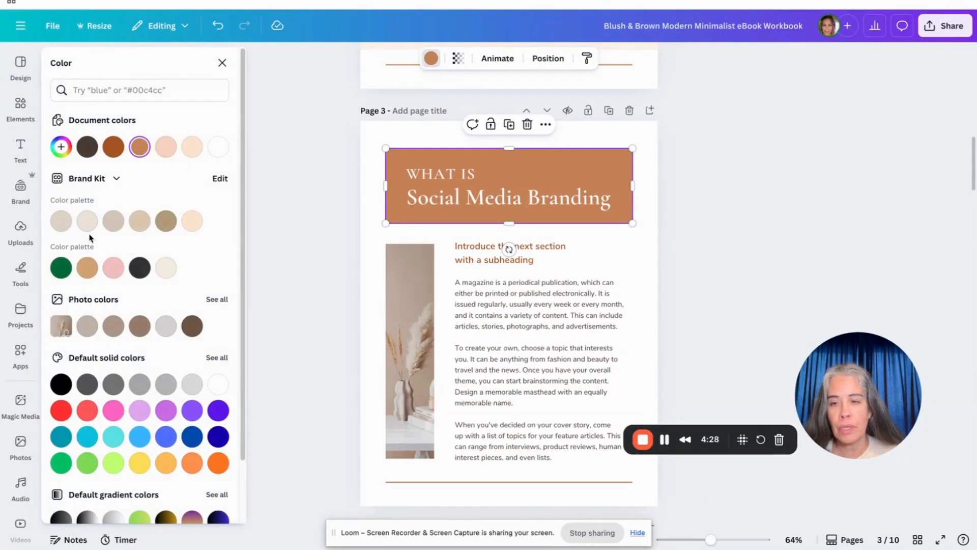
pyautogui.click(170, 219)
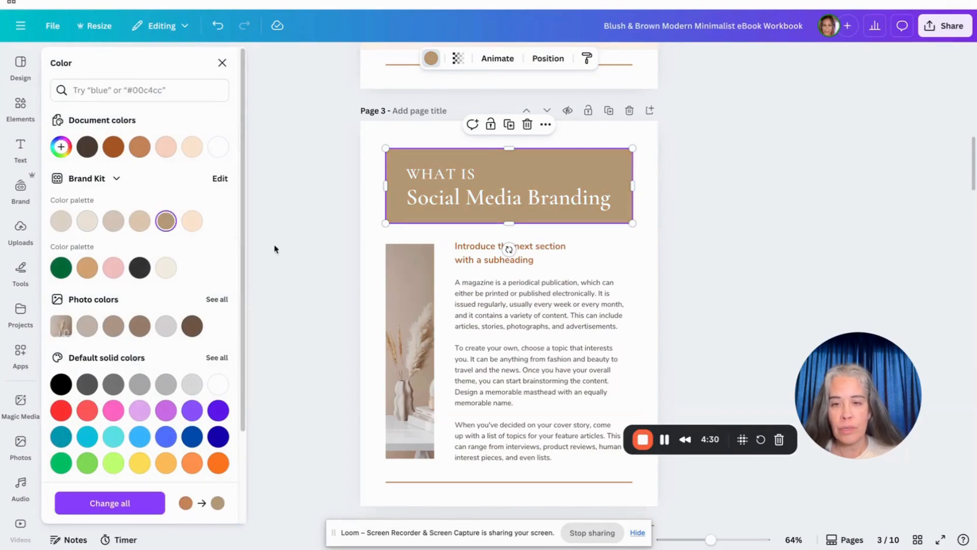
pyautogui.scroll(5, 366, 267)
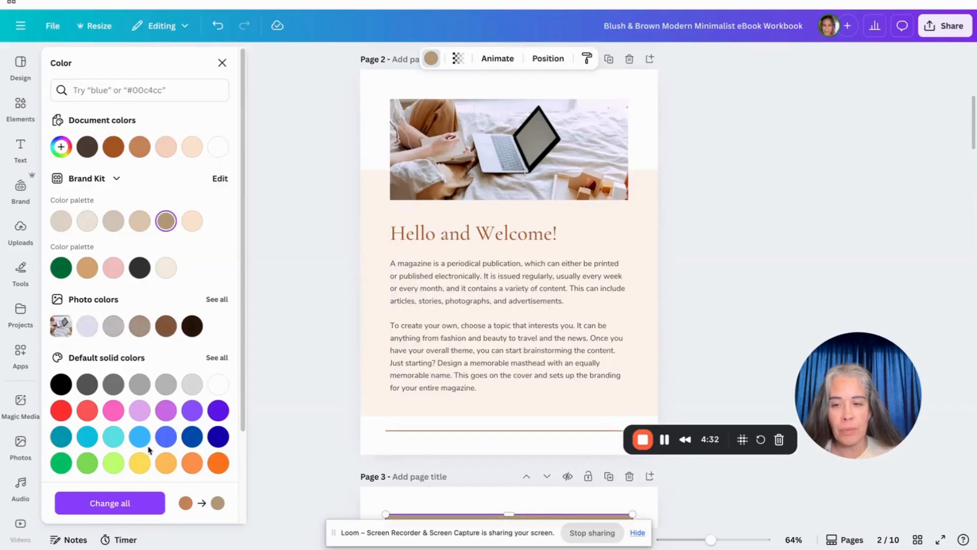
pyautogui.click(110, 503)
pyautogui.scroll(5, 460, 308)
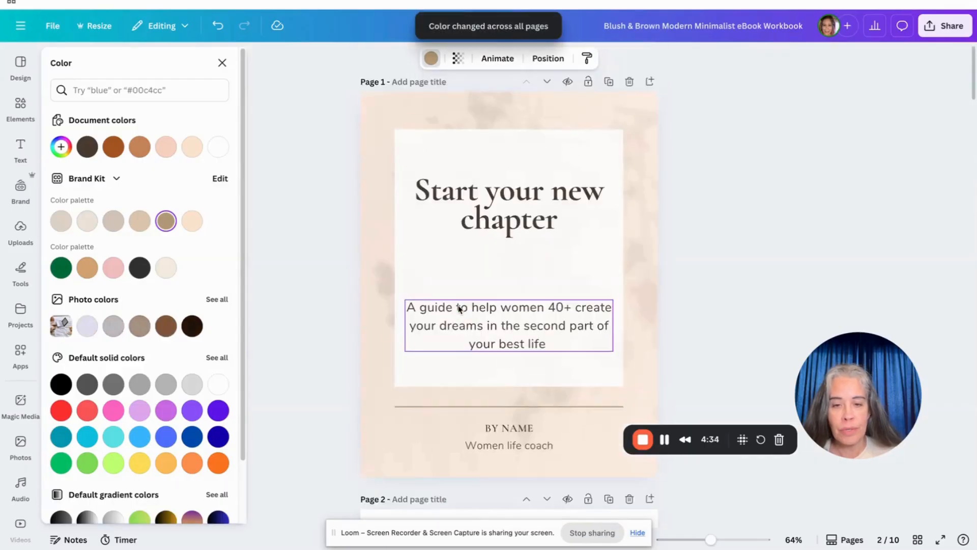
pyautogui.scroll(-20, 459, 308)
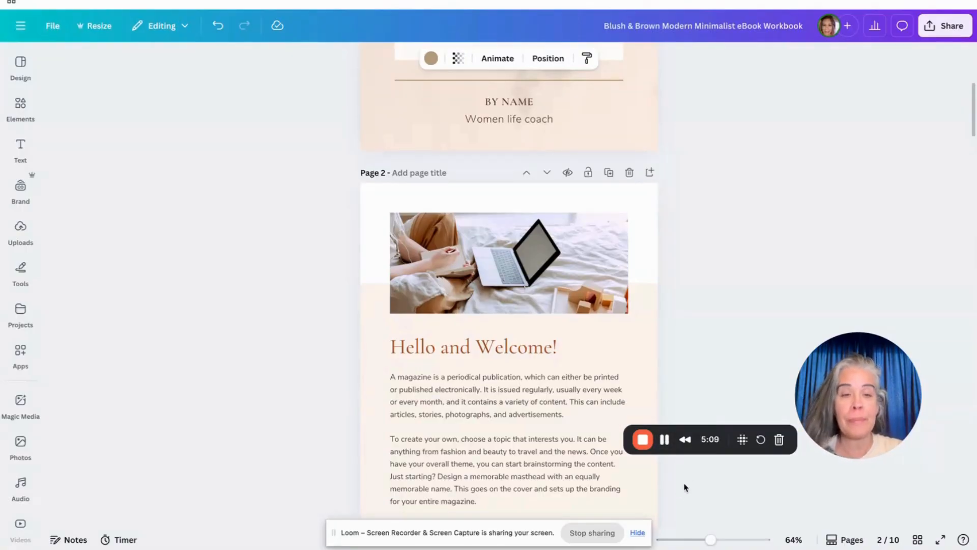
pyautogui.scroll(-1, 707, 393)
pyautogui.scroll(4, 712, 393)
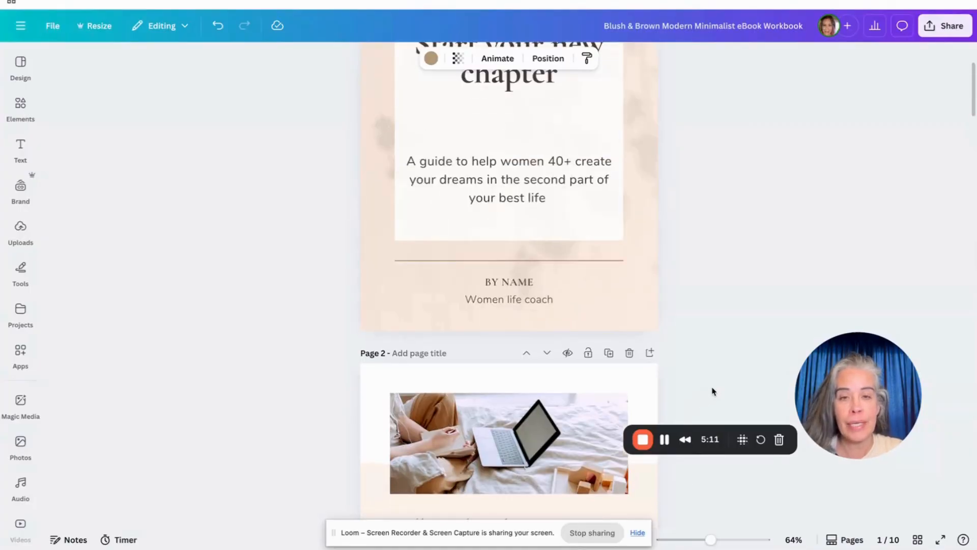
pyautogui.scroll(-5, 713, 390)
pyautogui.scroll(-3, 713, 391)
pyautogui.scroll(2, 713, 393)
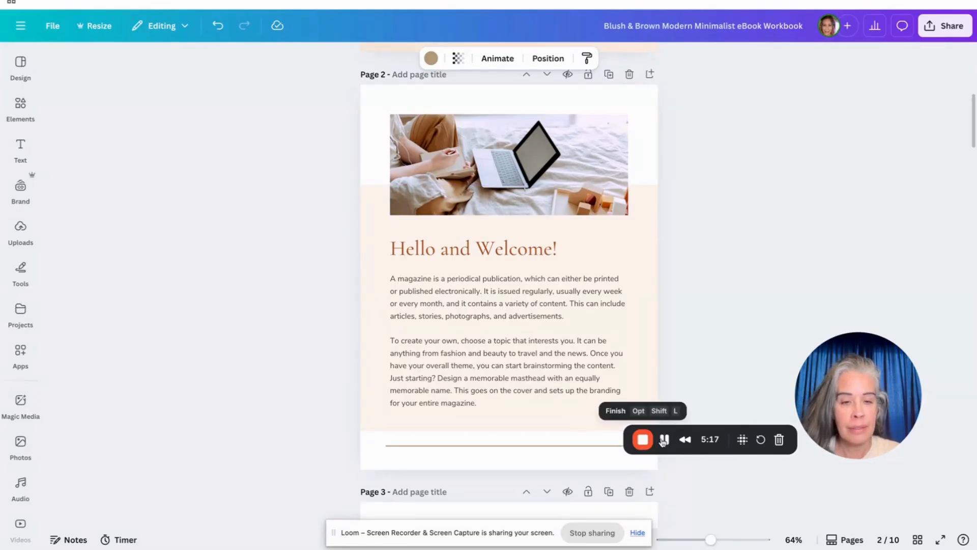
pyautogui.click(20, 311)
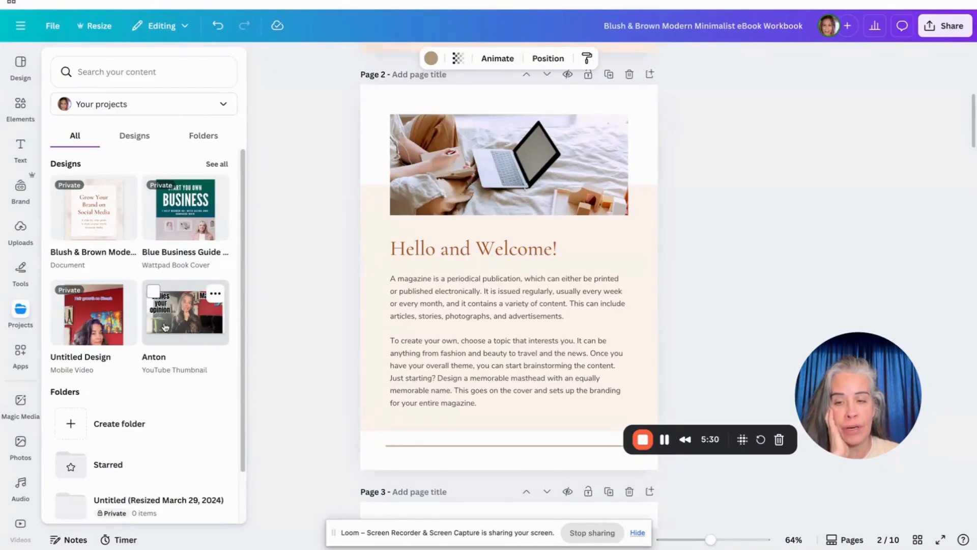
pyautogui.scroll(-1, 180, 334)
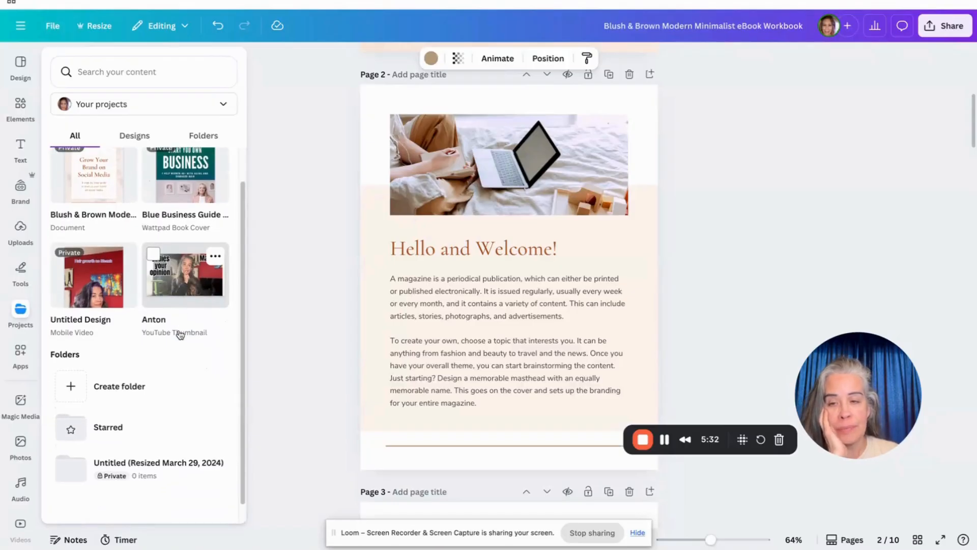
pyautogui.click(247, 288)
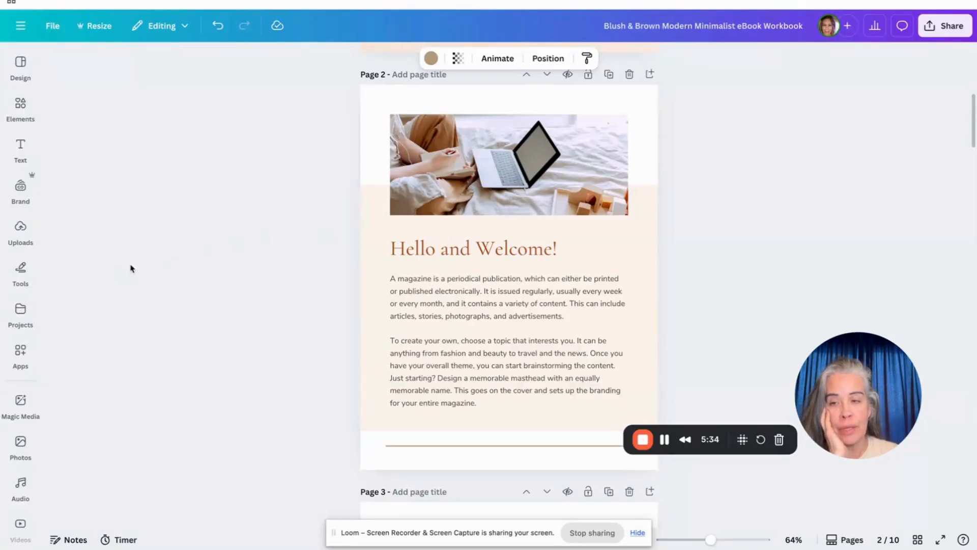
# Step: Delete the laptop photo above the "Hello and Welcome!" heading on page 2, keeping its image grid
pyautogui.click(19, 232)
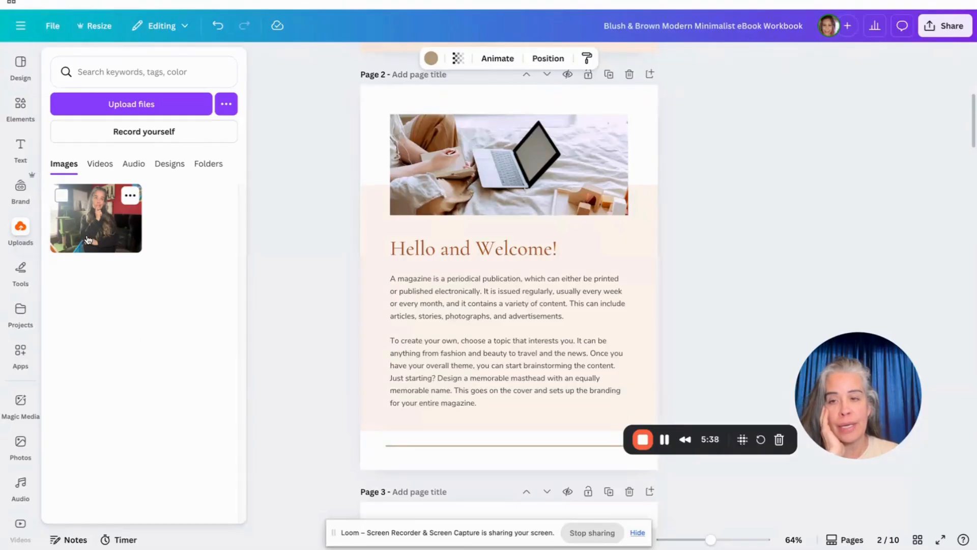
pyautogui.click(407, 168)
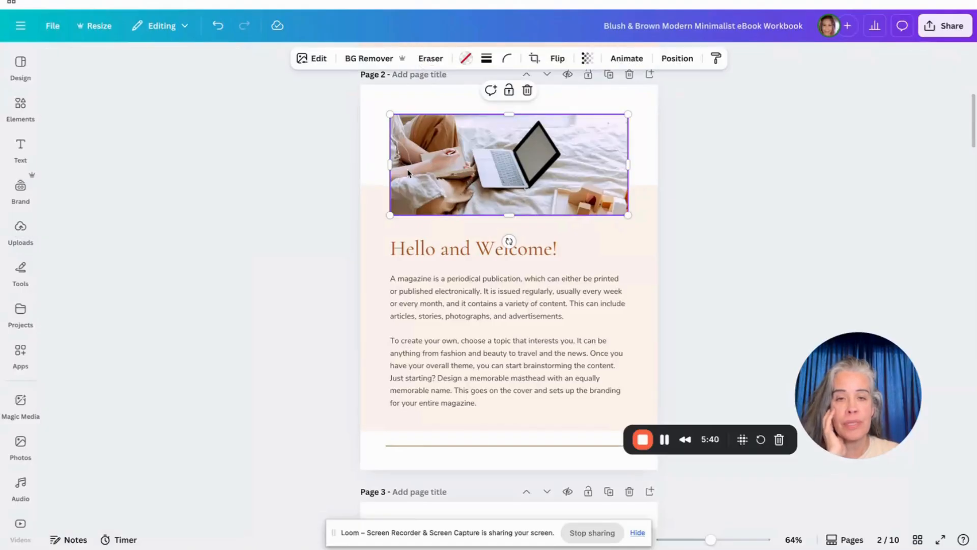
pyautogui.click(528, 91)
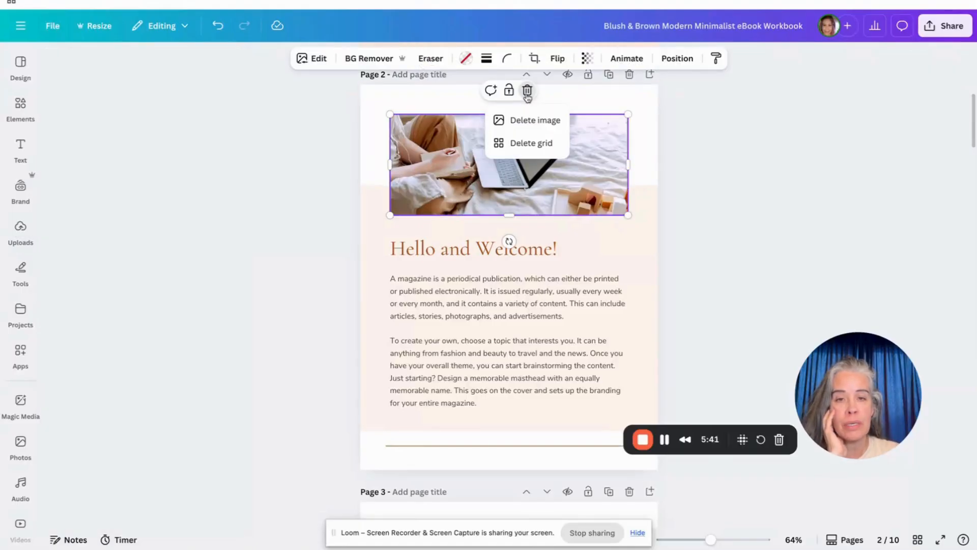
pyautogui.click(534, 126)
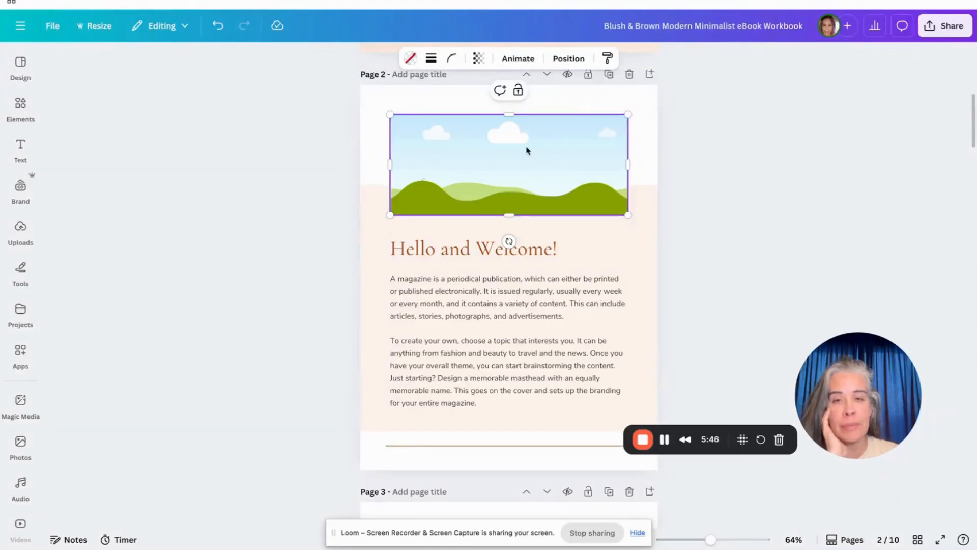
# Step: Insert the uploaded portrait photo and place it into the empty image grid at the top of page 2
pyautogui.click(21, 228)
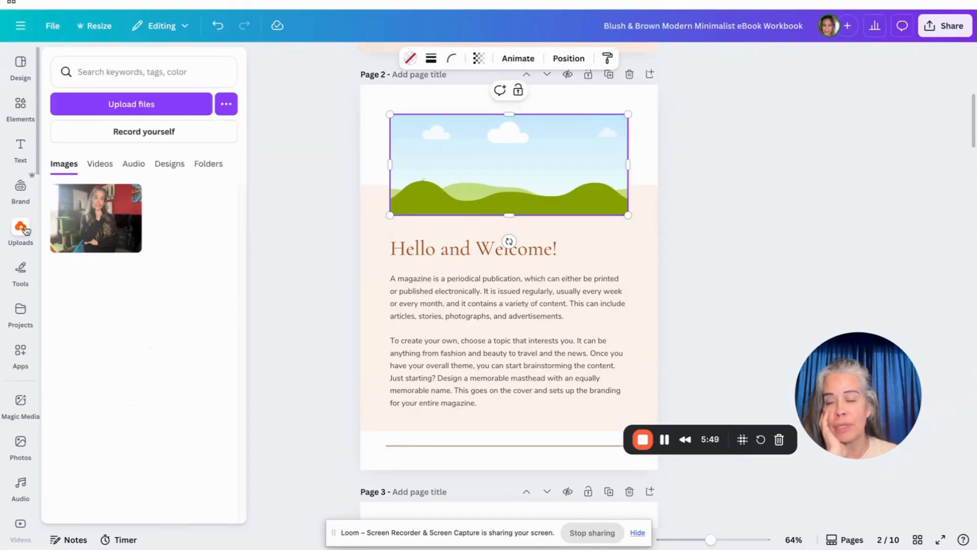
pyautogui.click(96, 218)
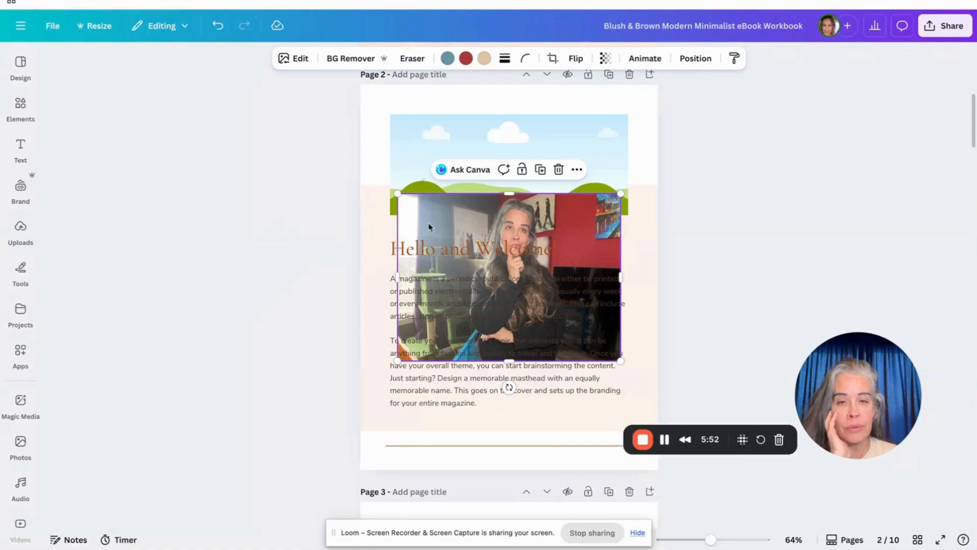
pyautogui.moveTo(435, 218); pyautogui.dragTo(438, 195)
# Step: Shift the portrait photo downward within its grid to show the whole face and head, and extend the grid's upper edge slightly upward
pyautogui.doubleClick(507, 177)
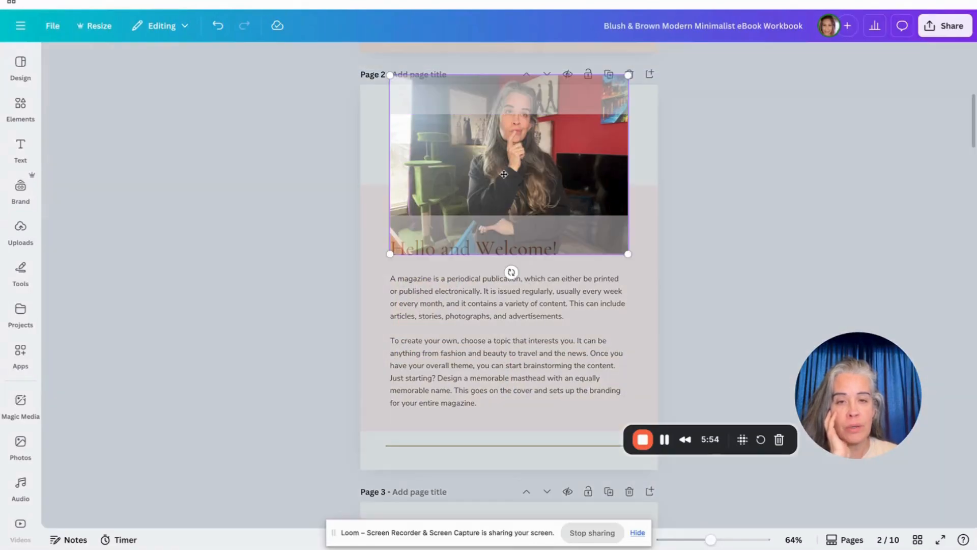
pyautogui.moveTo(511, 161); pyautogui.dragTo(511, 188)
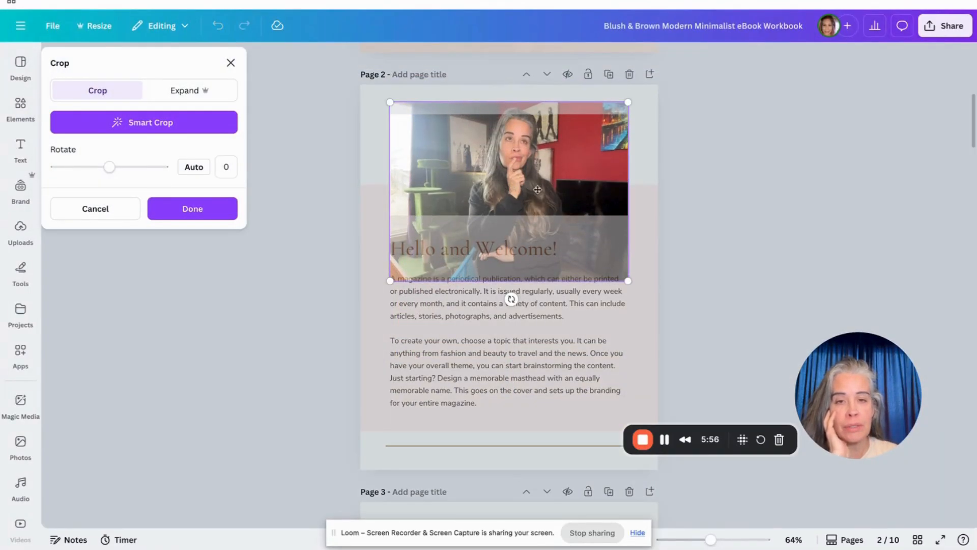
pyautogui.click(727, 194)
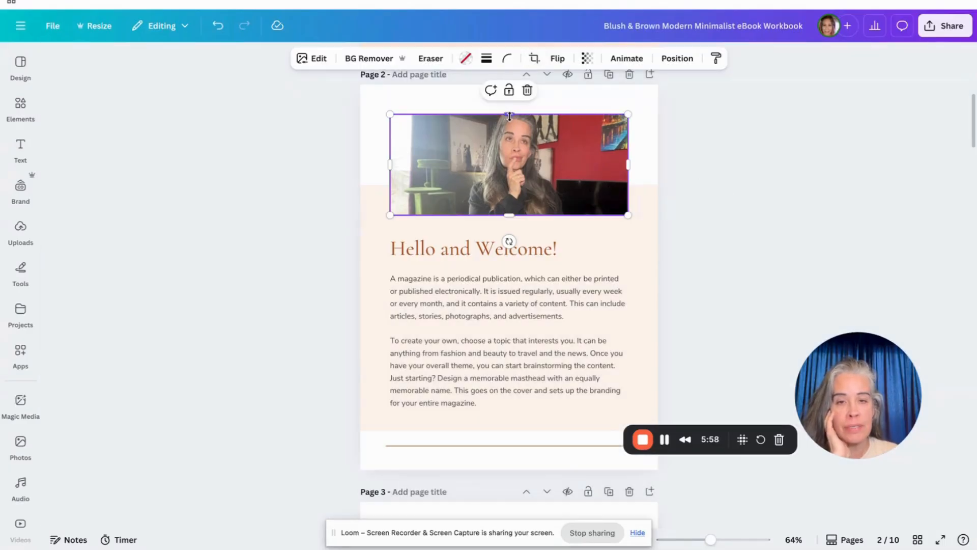
pyautogui.moveTo(509, 117); pyautogui.dragTo(510, 111)
pyautogui.click(514, 102)
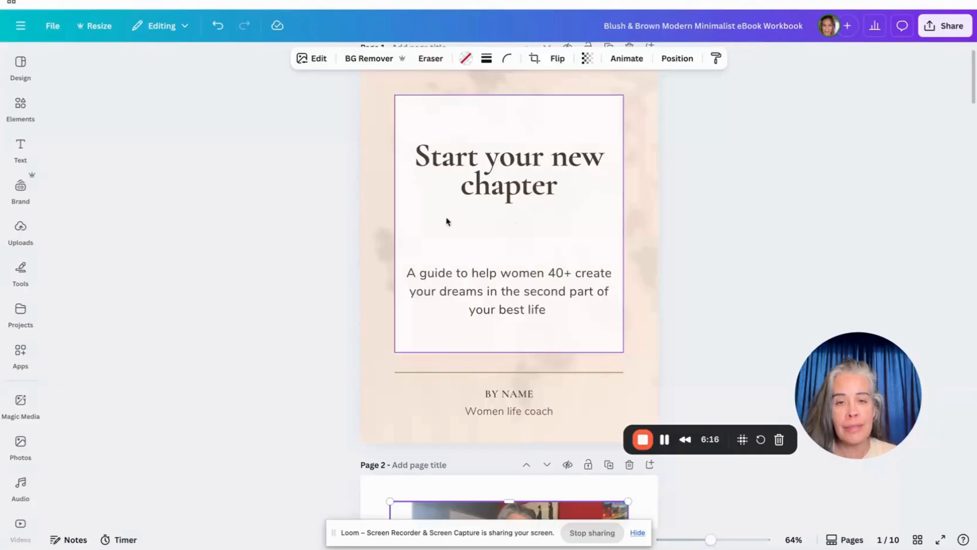
pyautogui.scroll(1, 522, 399)
pyautogui.scroll(-10, 521, 394)
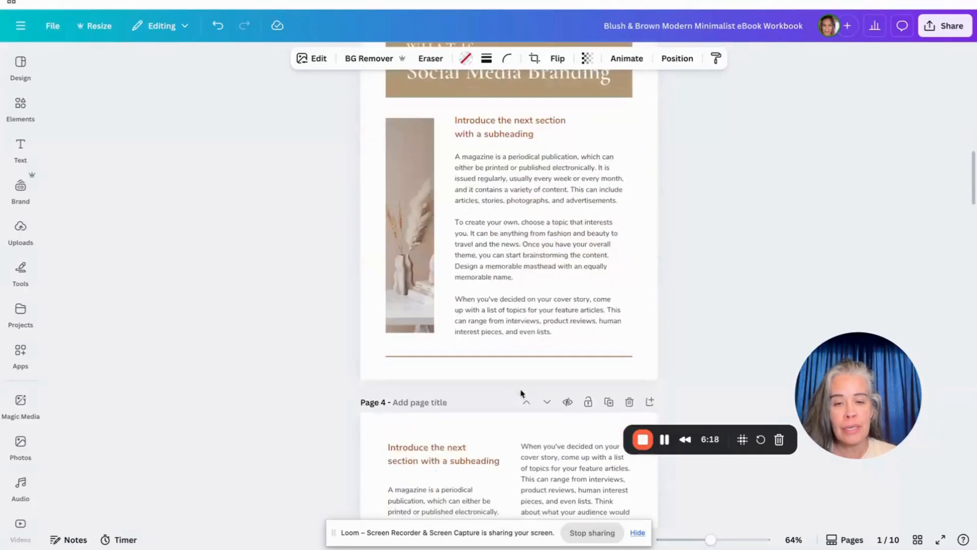
pyautogui.scroll(10, 520, 395)
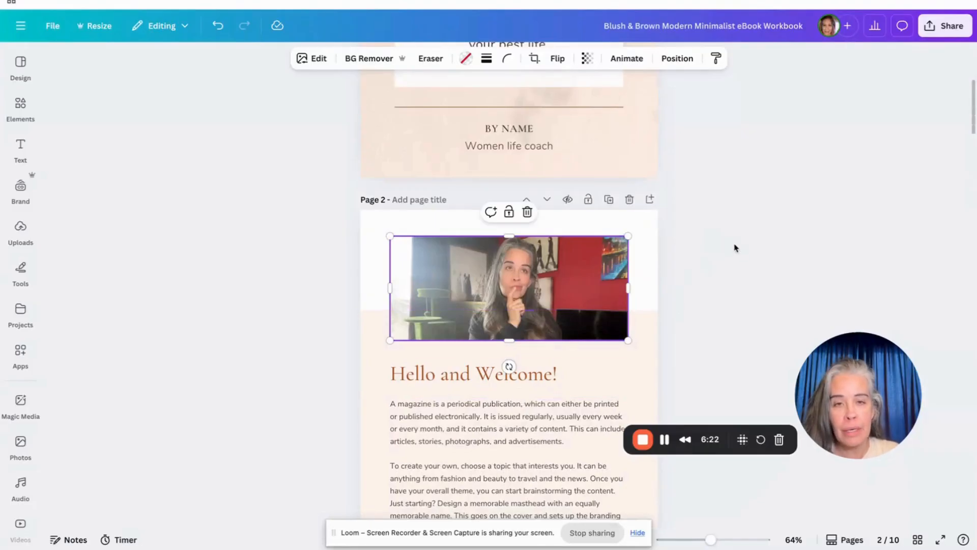
pyautogui.scroll(-2, 732, 247)
pyautogui.scroll(6, 731, 246)
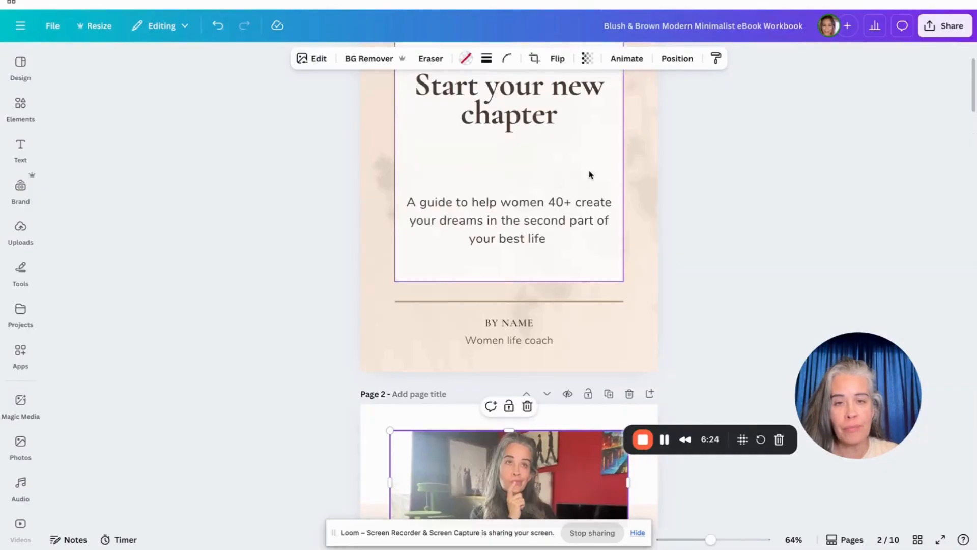
pyautogui.scroll(3, 680, 194)
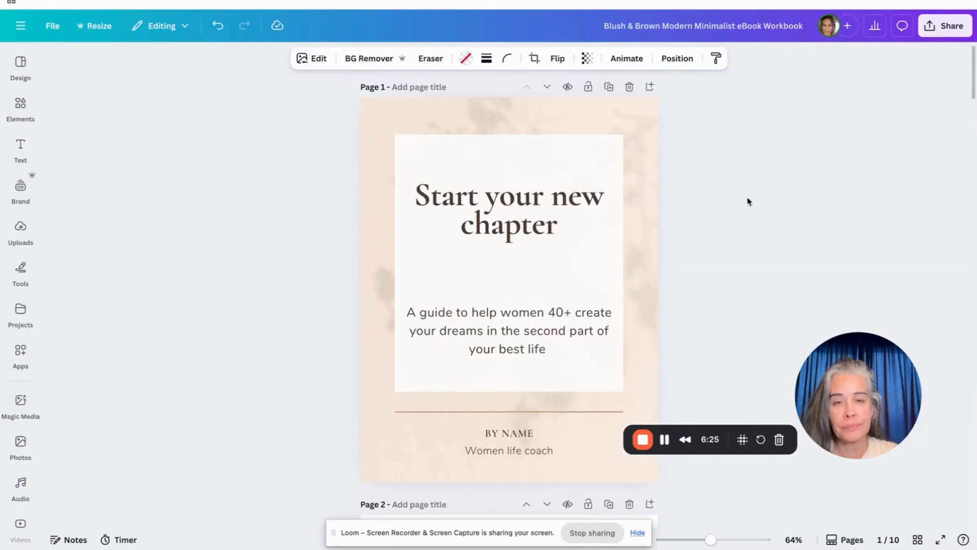
# Step: Search the elements library for "business lady" and restrict the results to photos
pyautogui.click(549, 167)
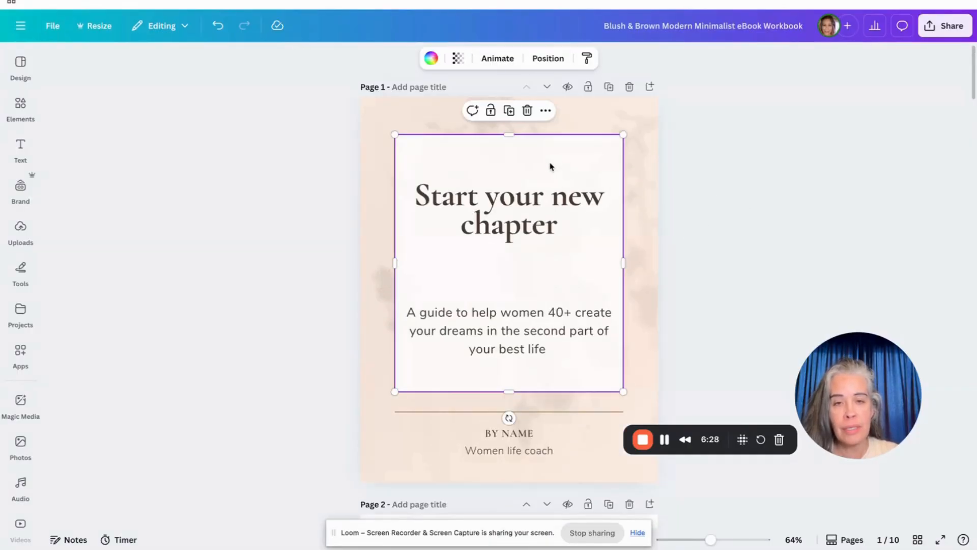
pyautogui.click(21, 107)
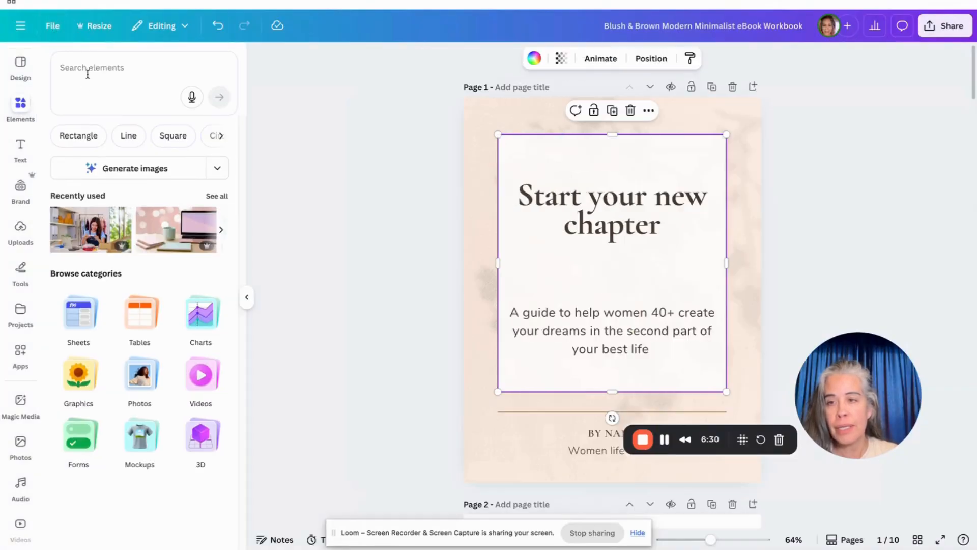
pyautogui.write('business lady')
pyautogui.press('Return')
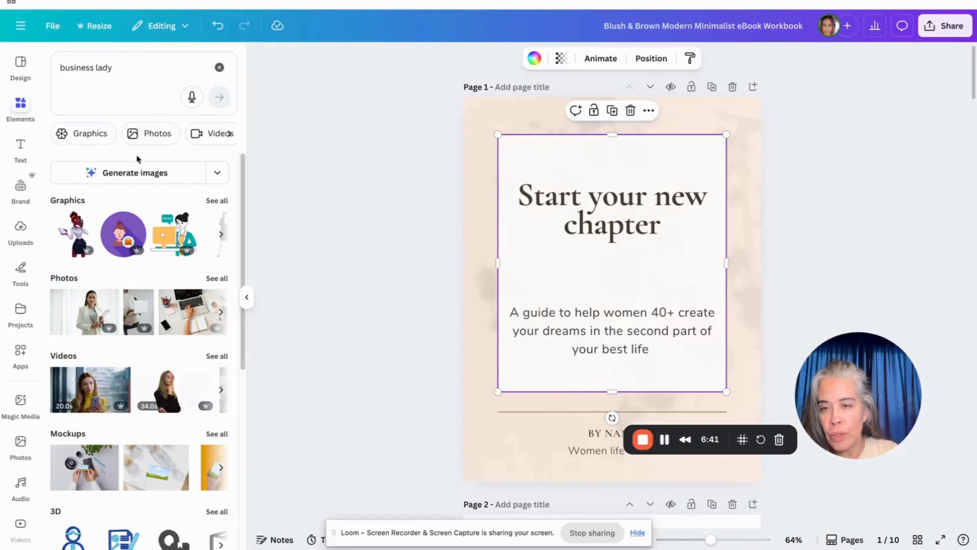
pyautogui.click(153, 135)
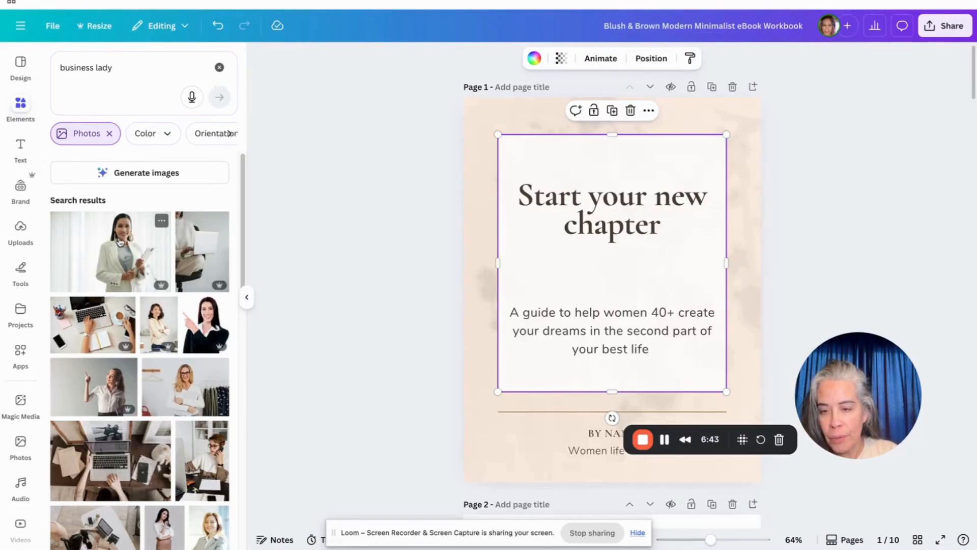
# Step: Insert the overhead photo of a woman writing in a notebook beside a laptop onto the page 1 cover
pyautogui.scroll(-4, 139, 394)
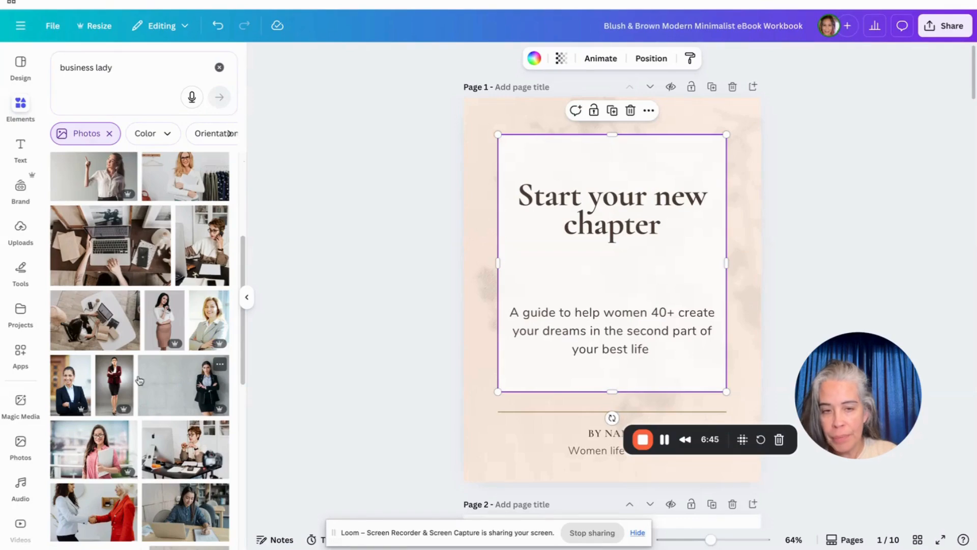
pyautogui.scroll(4, 128, 293)
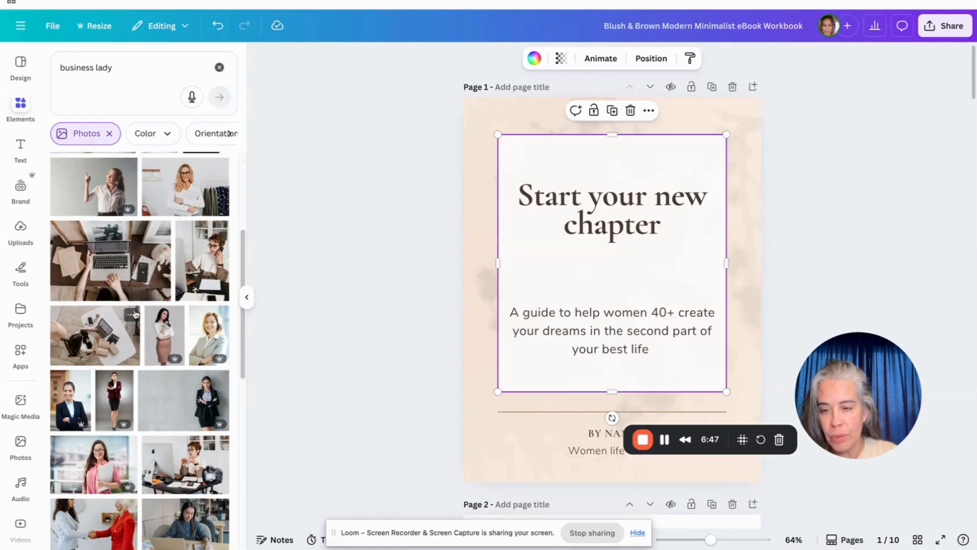
pyautogui.scroll(-5, 129, 300)
pyautogui.scroll(-5, 140, 317)
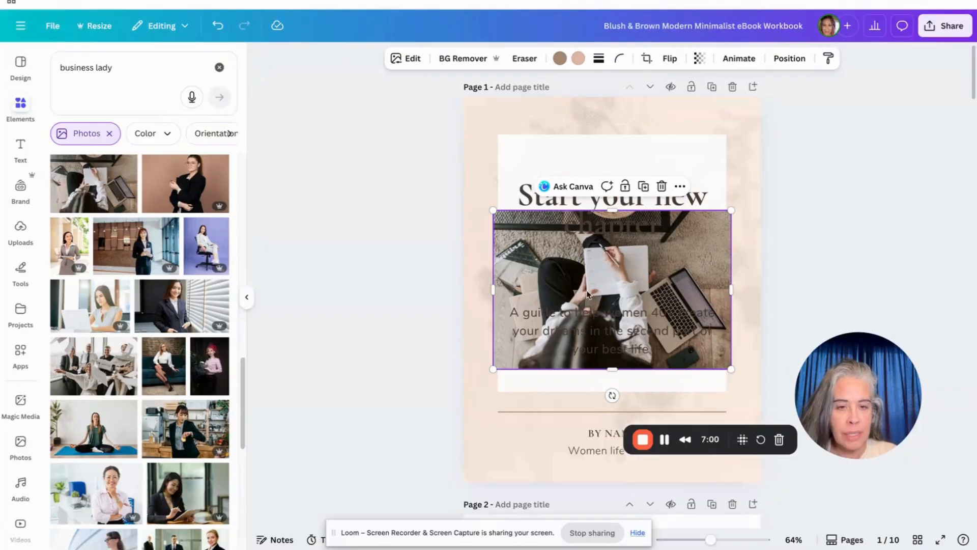
# Step: Move and extend the photo to cover the cover's white panel, and set the title and subtitle text color to white
pyautogui.moveTo(649, 277); pyautogui.dragTo(645, 196)
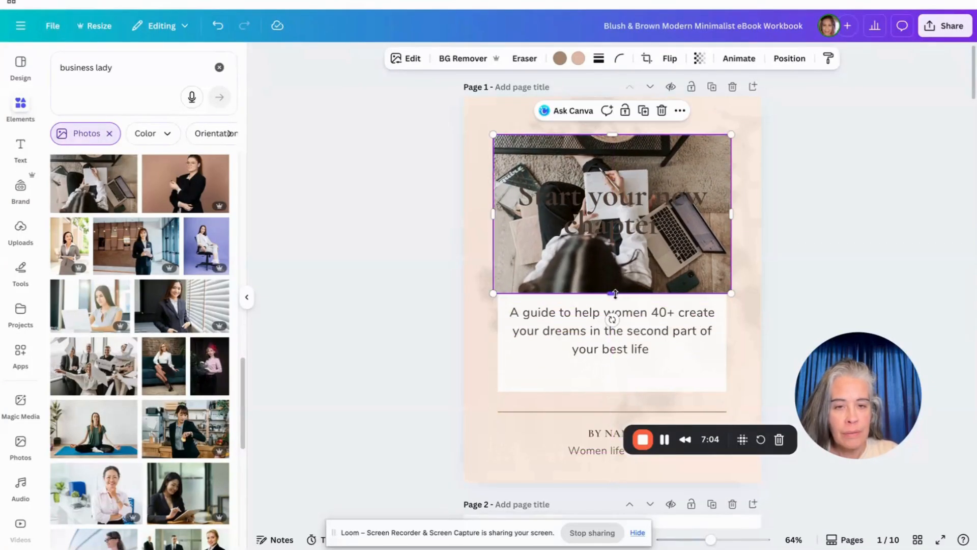
pyautogui.moveTo(613, 294); pyautogui.dragTo(616, 392)
pyautogui.click(511, 318)
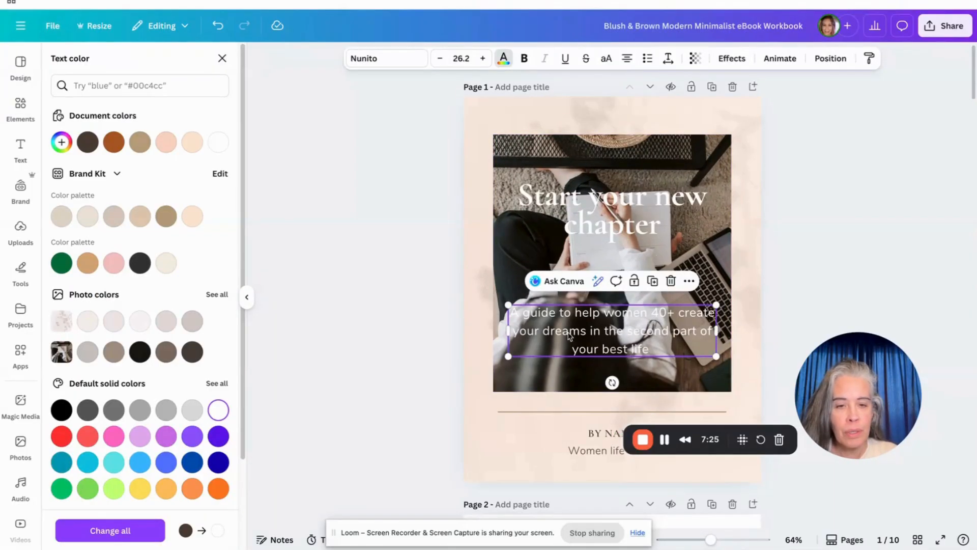
# Step: Move the notebook photo down to the lower part of the cover page
pyautogui.click(685, 249)
pyautogui.moveTo(685, 249); pyautogui.dragTo(701, 342)
pyautogui.click(701, 267)
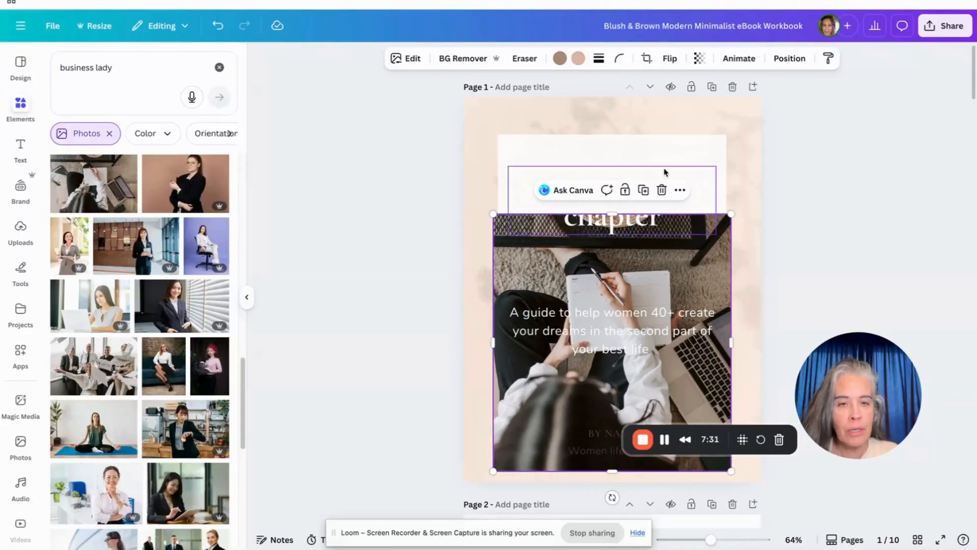
# Step: Delete the white panel from the cover and move the title and subtitle up to the top of the page
pyautogui.click(642, 176)
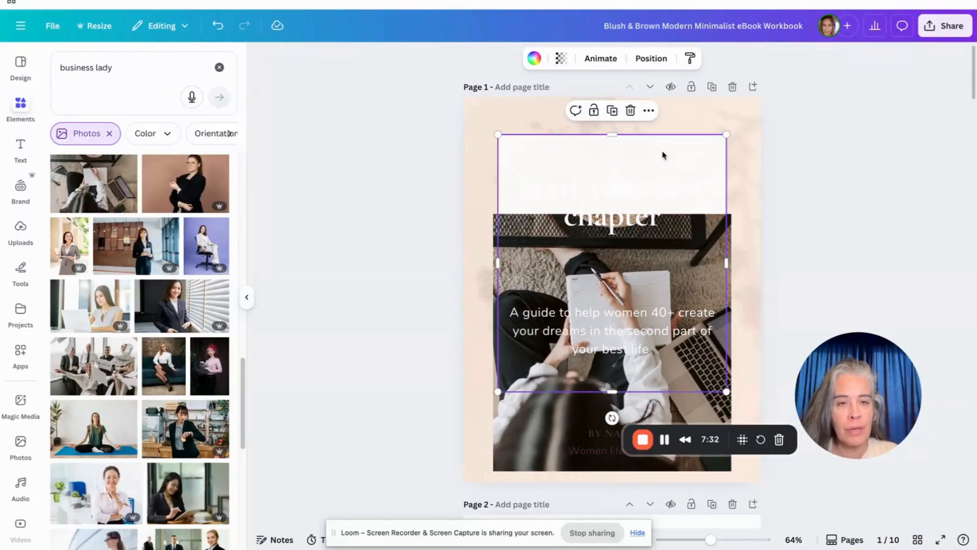
pyautogui.click(631, 111)
pyautogui.moveTo(618, 191); pyautogui.dragTo(617, 125)
pyautogui.moveTo(589, 338); pyautogui.dragTo(591, 213)
# Step: Shrink the notebook photo to fit below the subtitle, center it on the cover, and widen it on both sides
pyautogui.click(718, 232)
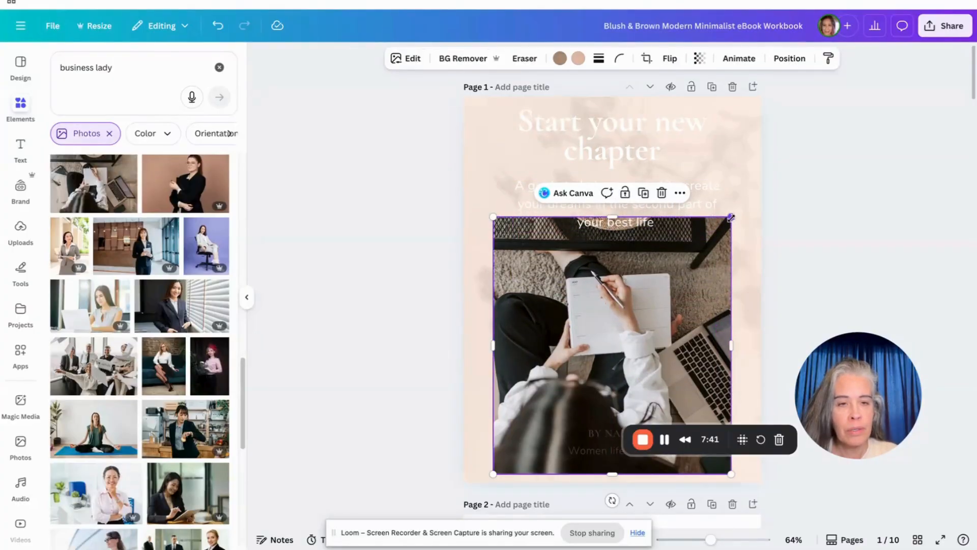
pyautogui.moveTo(731, 216); pyautogui.dragTo(708, 268)
pyautogui.moveTo(642, 344); pyautogui.dragTo(659, 343)
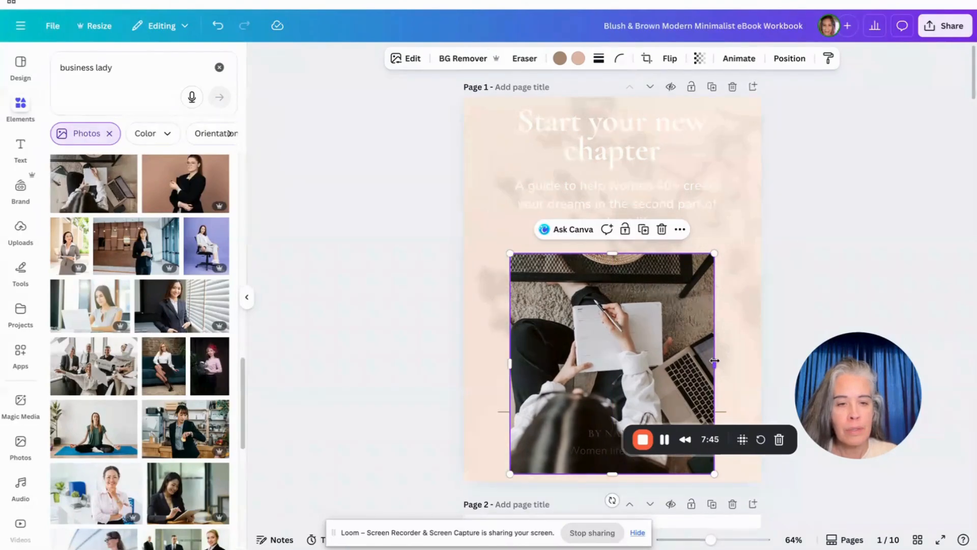
pyautogui.moveTo(714, 361); pyautogui.dragTo(732, 363)
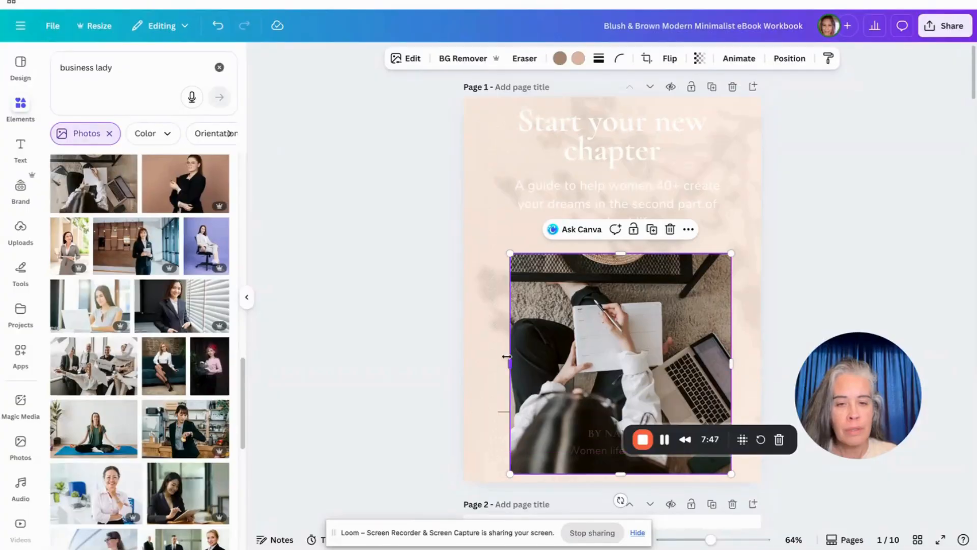
pyautogui.moveTo(507, 361); pyautogui.dragTo(487, 361)
# Step: Recolor the cover title and subtitle with the dark taupe brown sampled from the notebook photo
pyautogui.click(589, 148)
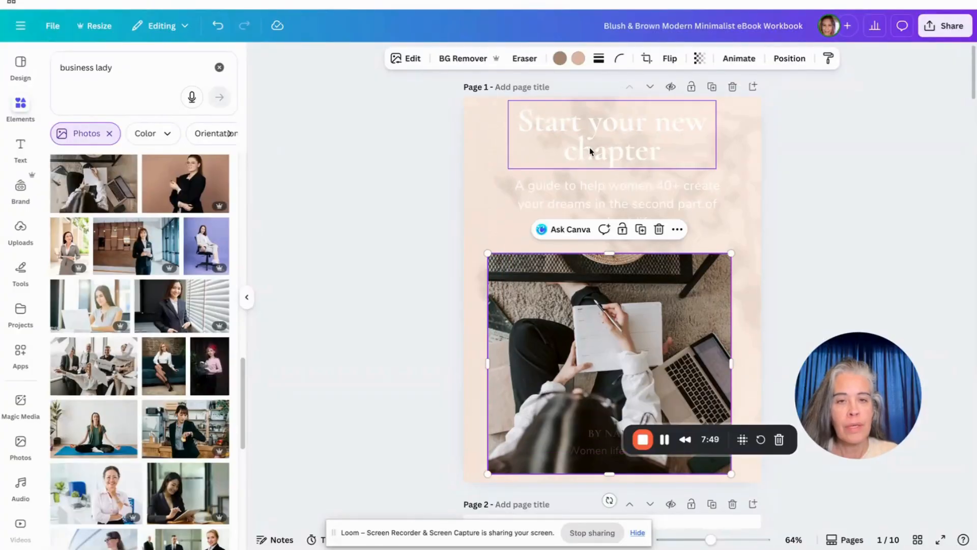
pyautogui.click(503, 58)
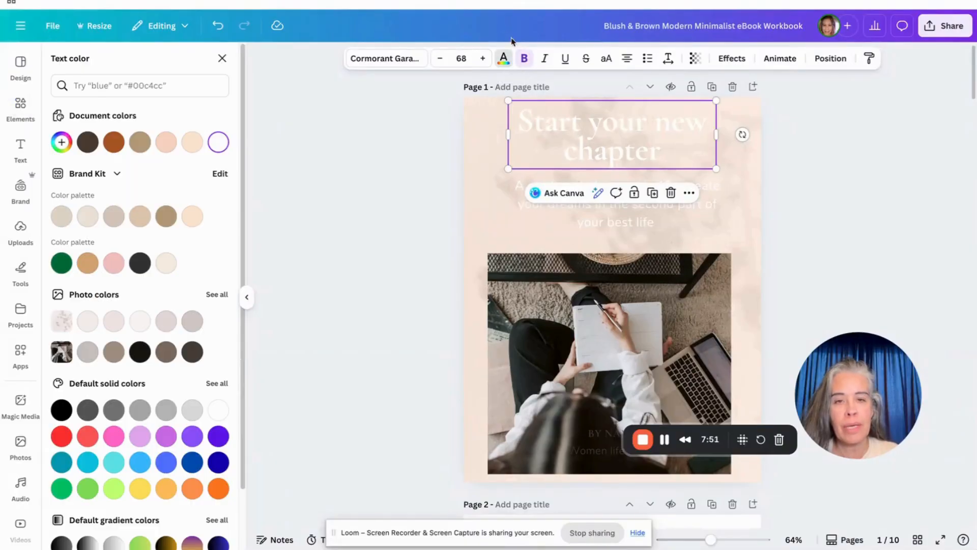
pyautogui.click(166, 352)
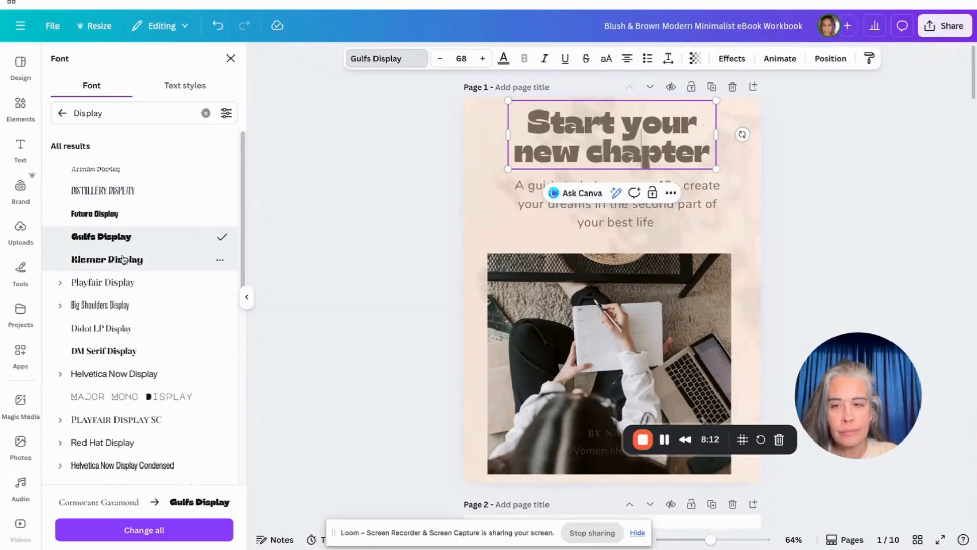
# Step: Set the cover title's font to Playfair Display and the subtitle's font to DM Serif Display
pyautogui.click(122, 260)
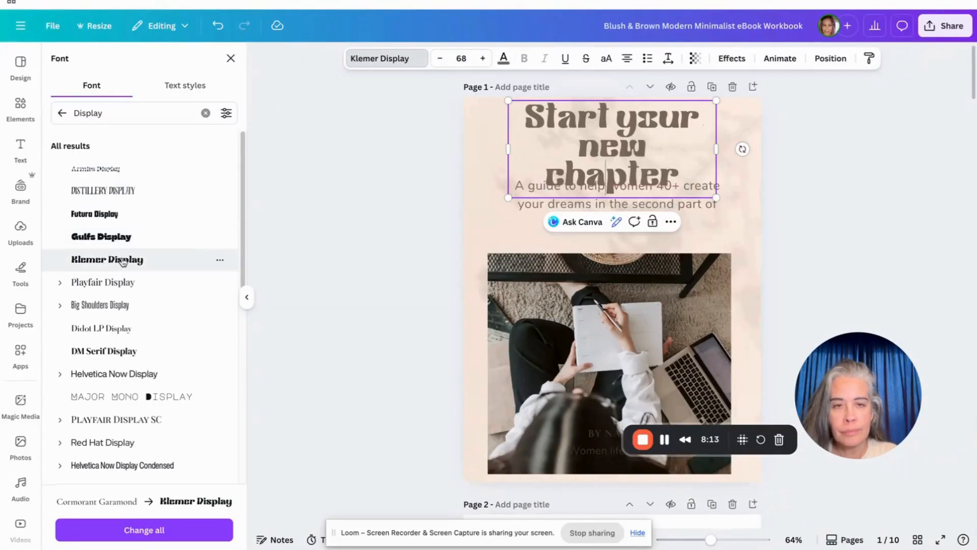
pyautogui.click(117, 289)
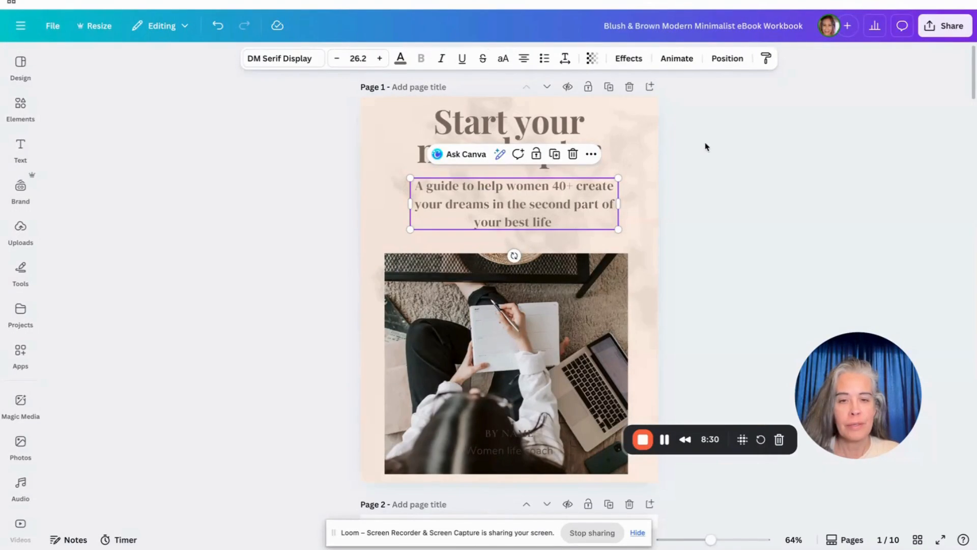
pyautogui.click(704, 148)
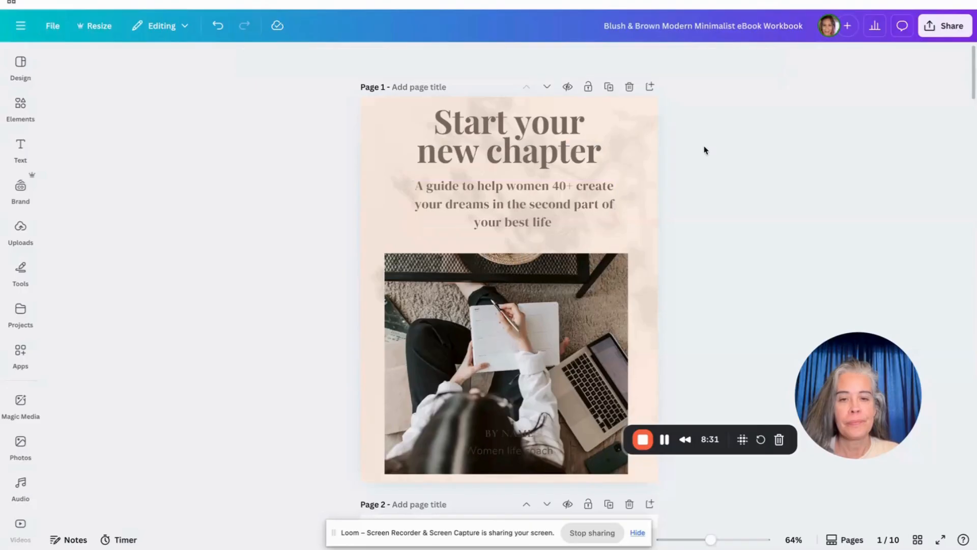
# Step: Nudge the cover subtitle slightly upward and reduce its font size to 23.2
pyautogui.click(575, 193)
pyautogui.moveTo(574, 192); pyautogui.dragTo(574, 191)
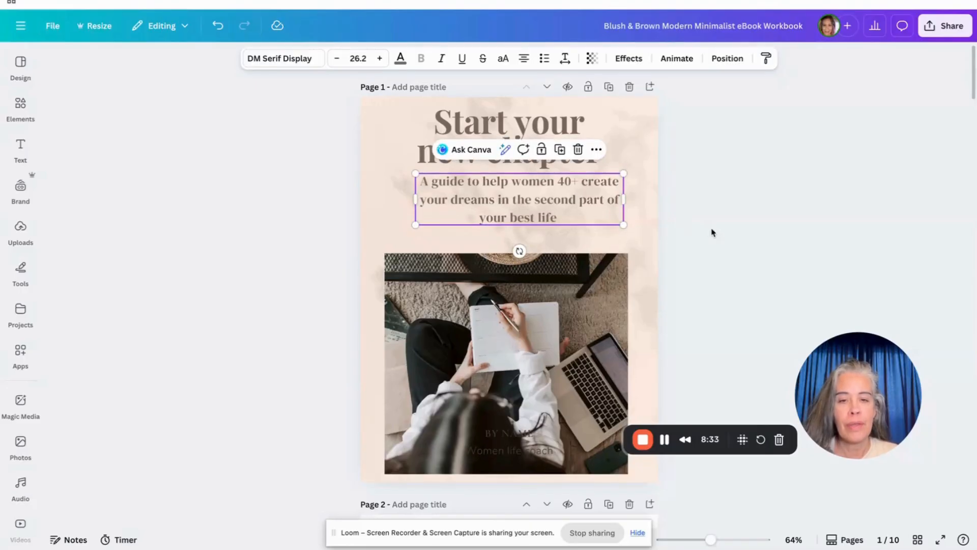
pyautogui.moveTo(513, 222); pyautogui.dragTo(509, 218)
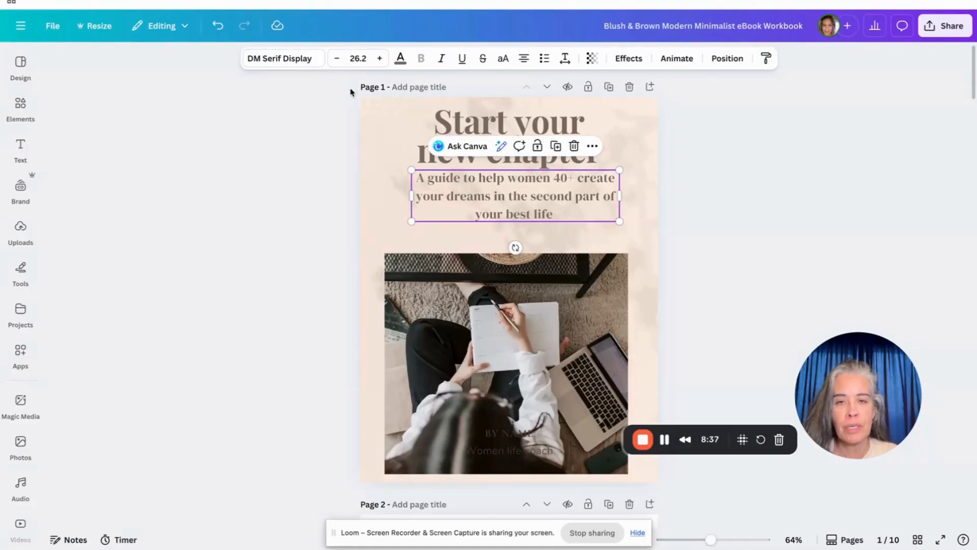
pyautogui.click(336, 58)
pyautogui.click(337, 58)
pyautogui.click(336, 58)
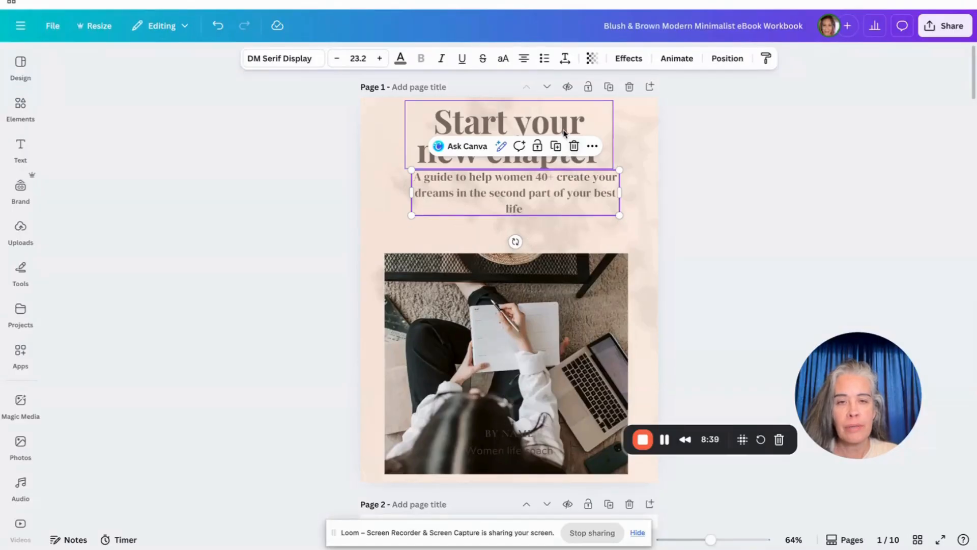
# Step: Reduce the font size of the "Start your new chapter" title to 59
pyautogui.click(564, 134)
pyautogui.click(341, 59)
pyautogui.click(341, 58)
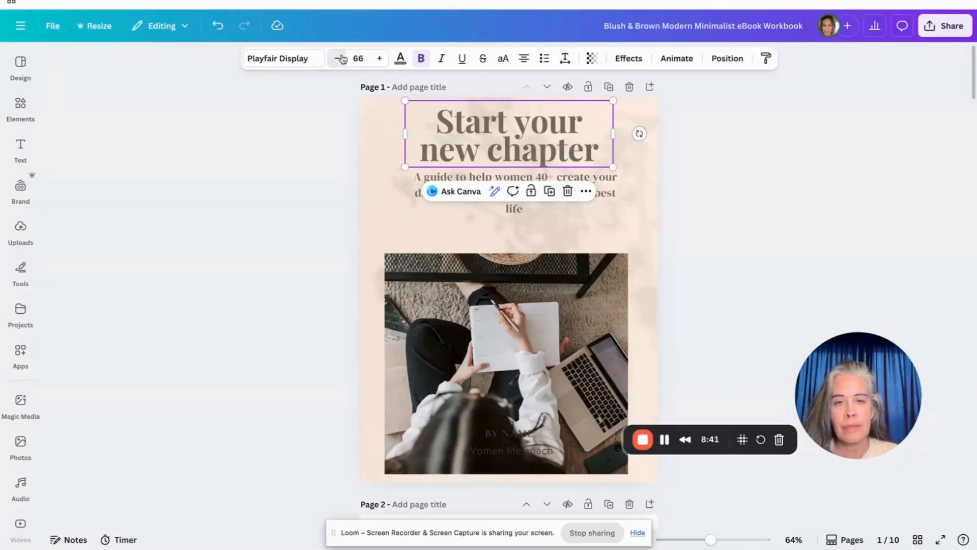
pyautogui.click(341, 59)
pyautogui.click(341, 58)
pyautogui.click(341, 59)
pyautogui.click(341, 58)
pyautogui.click(341, 58)
pyautogui.click(341, 58)
pyautogui.click(341, 59)
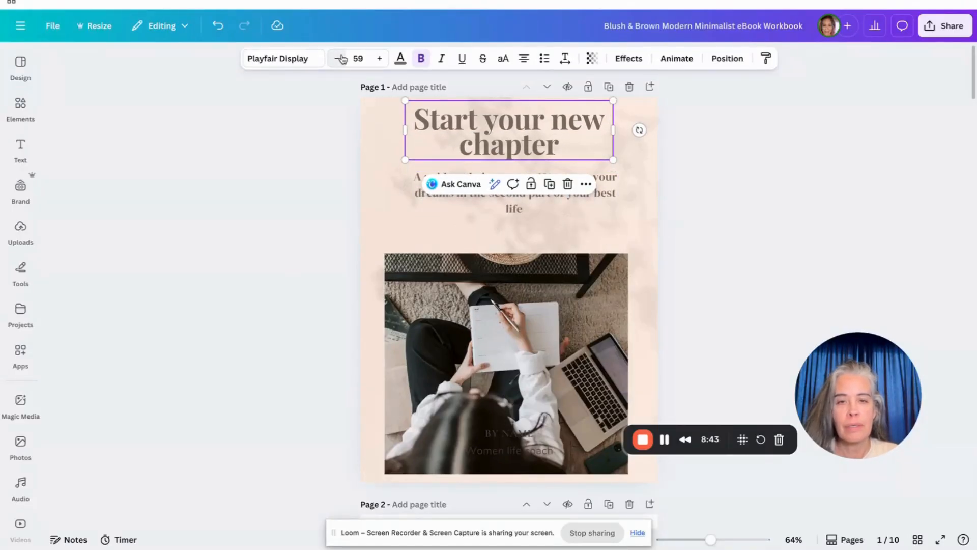
# Step: Move the subtitle up directly beneath the title and shift the notebook photo up to clear the "Women life coach" line
pyautogui.click(548, 204)
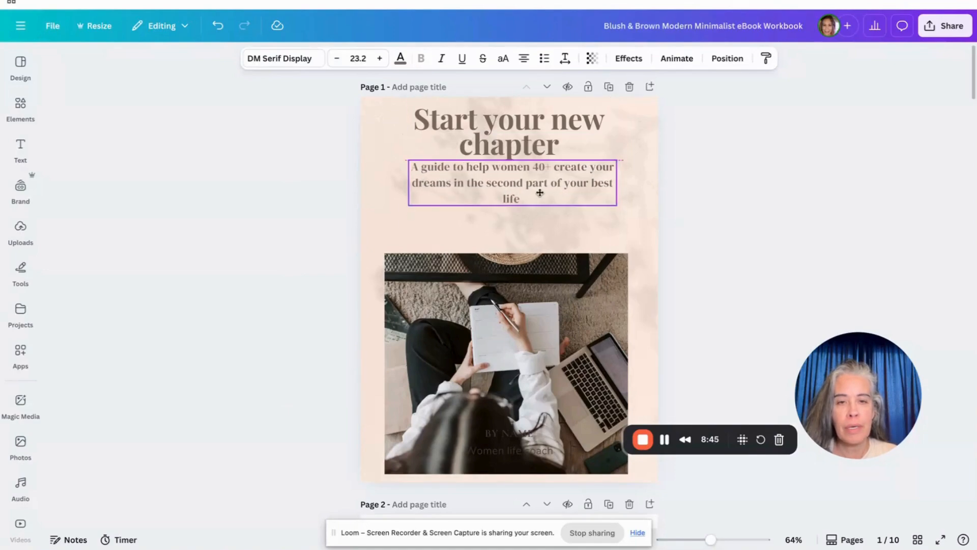
pyautogui.moveTo(519, 260); pyautogui.dragTo(518, 226)
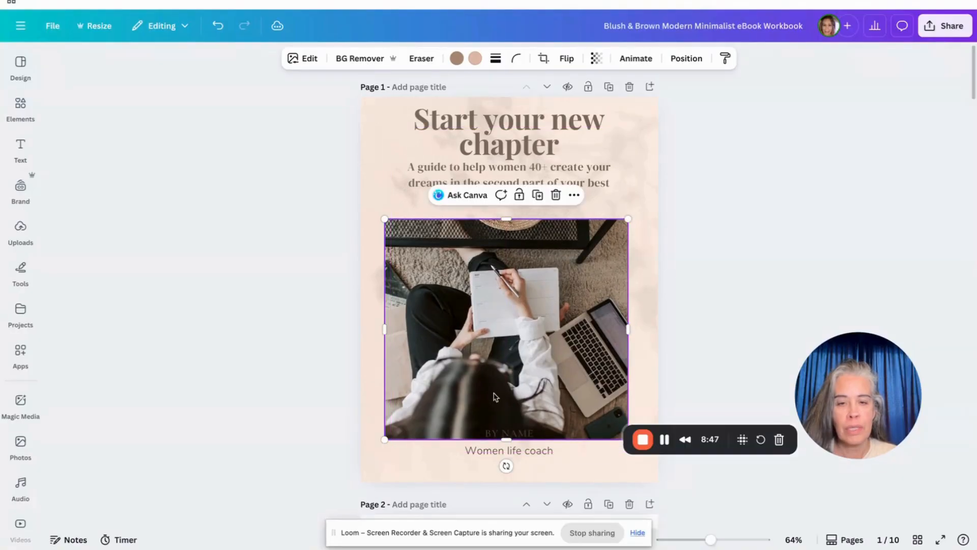
pyautogui.click(486, 451)
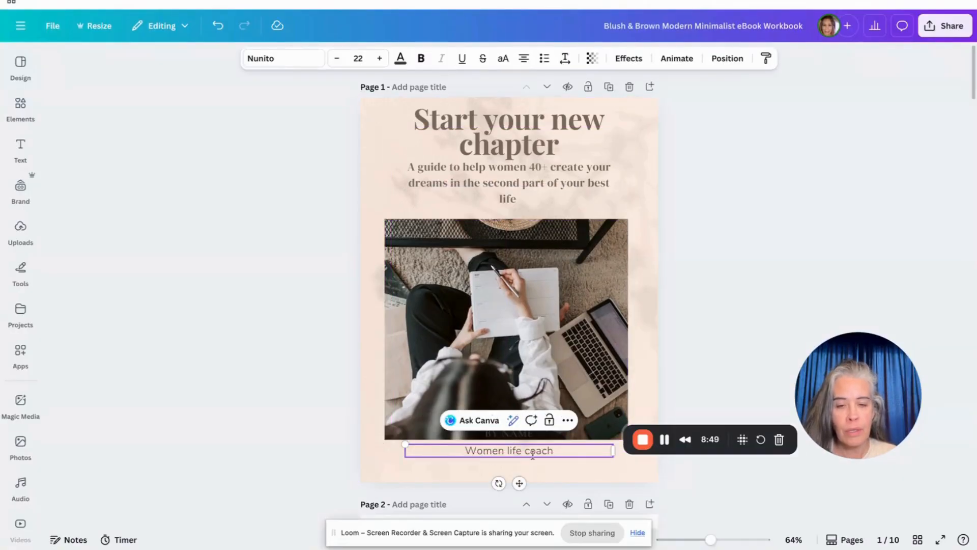
pyautogui.click(702, 310)
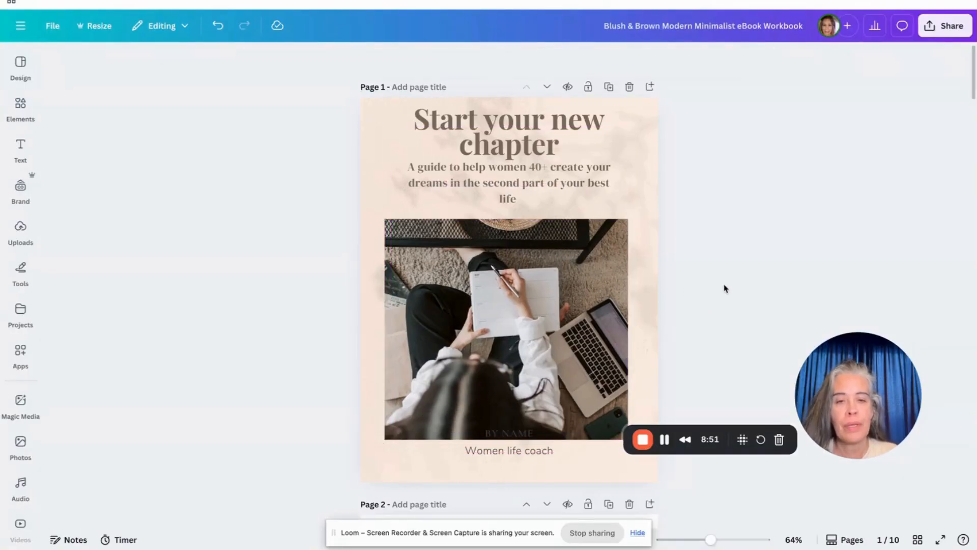
# Step: Shift the photo above the "Hello and Welcome!" heading on page 2 slightly to the left
pyautogui.scroll(-5, 728, 291)
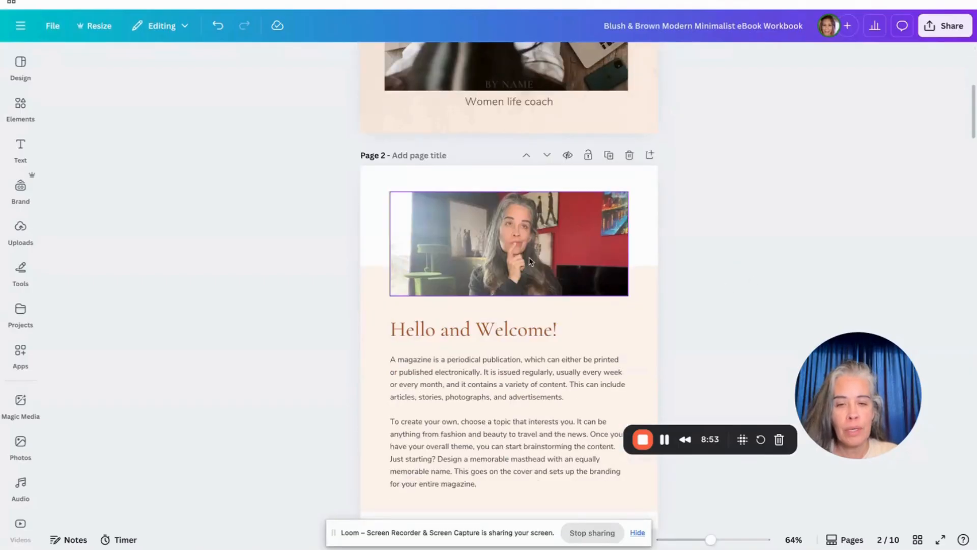
pyautogui.scroll(-1, 661, 264)
pyautogui.click(532, 244)
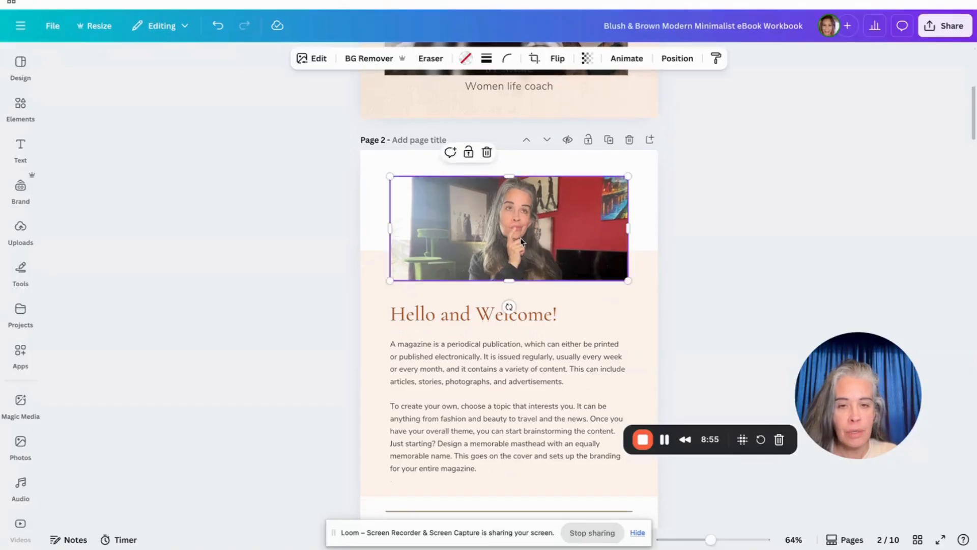
pyautogui.scroll(-2, 662, 216)
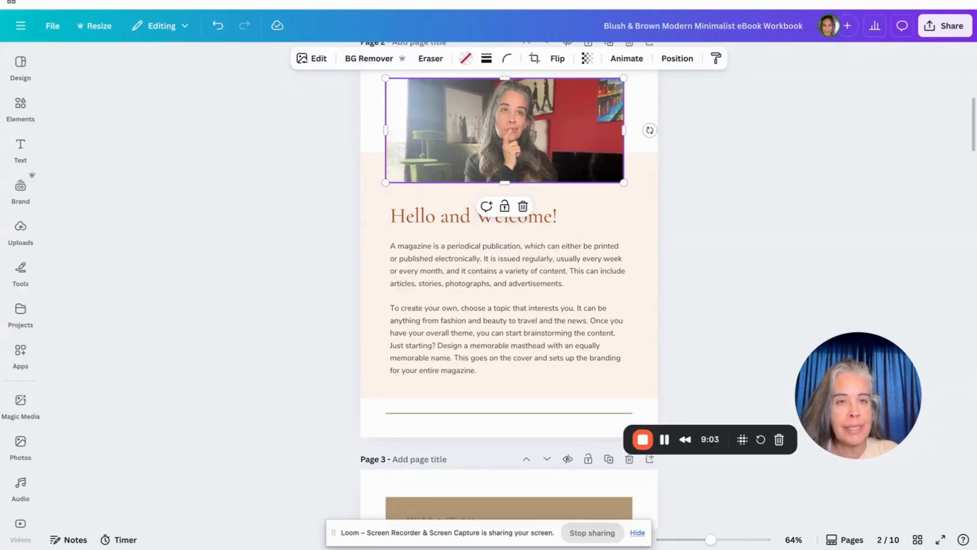
# Step: Switch to ChatGPT and begin the prompt "write an intro i am a hair an women 40+ older write a intro ebook about me"
pyautogui.hotkey('ctrl', 'Tab')
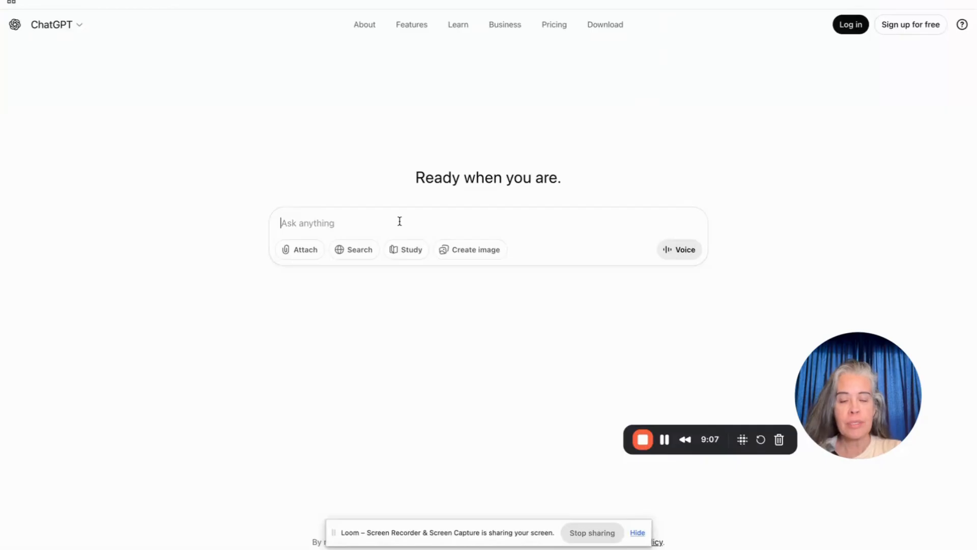
pyautogui.write('write')
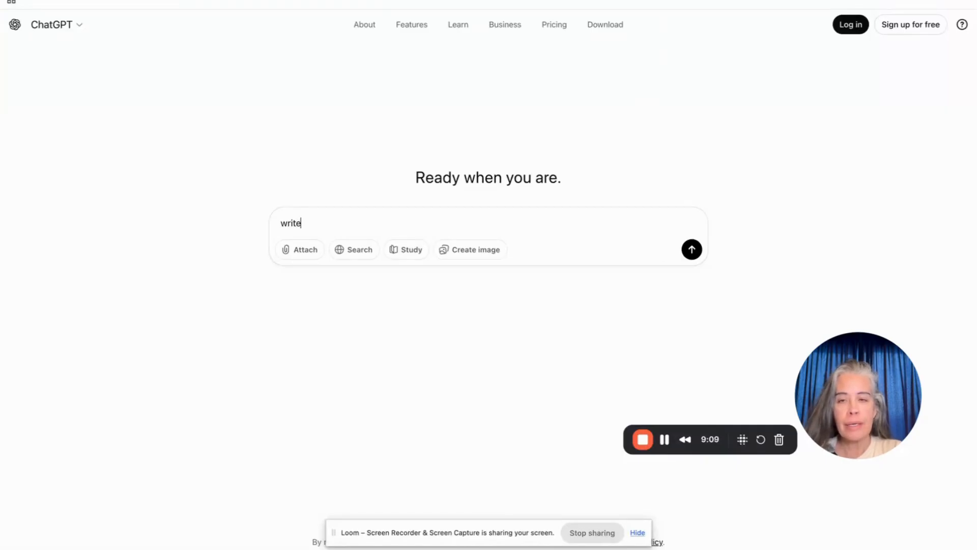
pyautogui.write(' an intro')
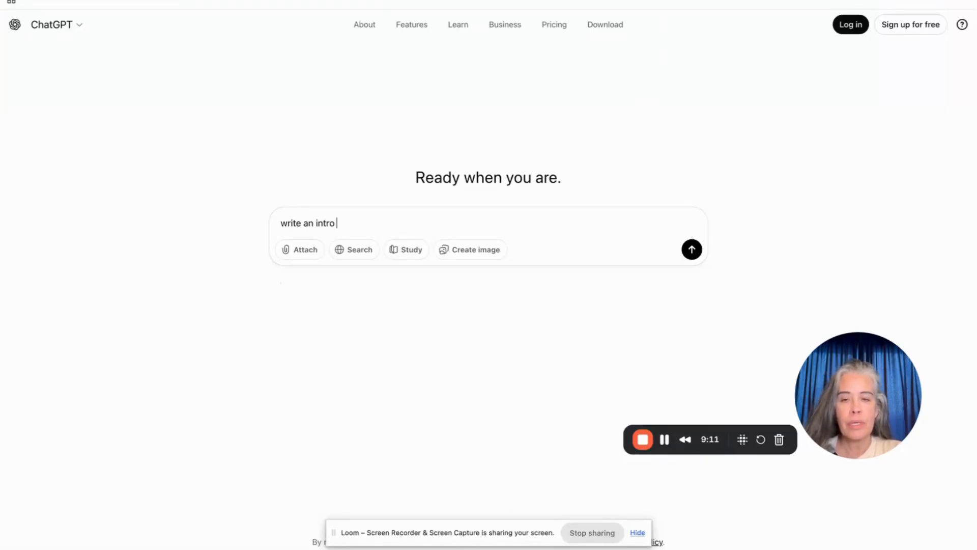
pyautogui.write(' i am ')
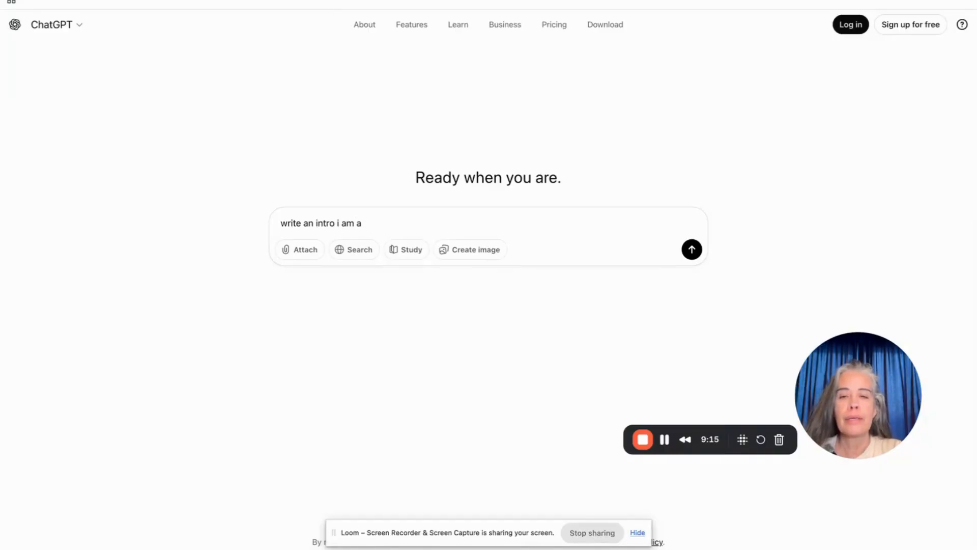
pyautogui.write('a hair')
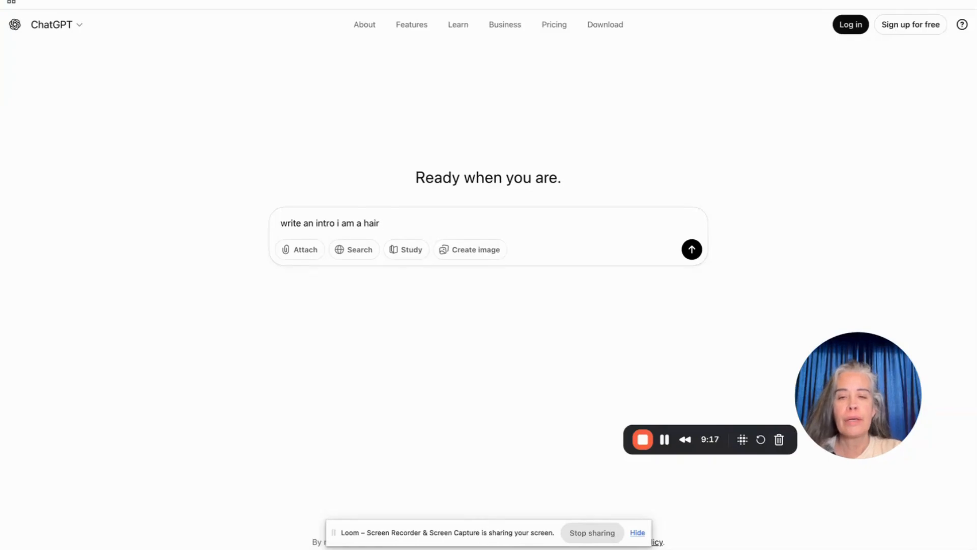
pyautogui.write('rite ')
pyautogui.write('a in')
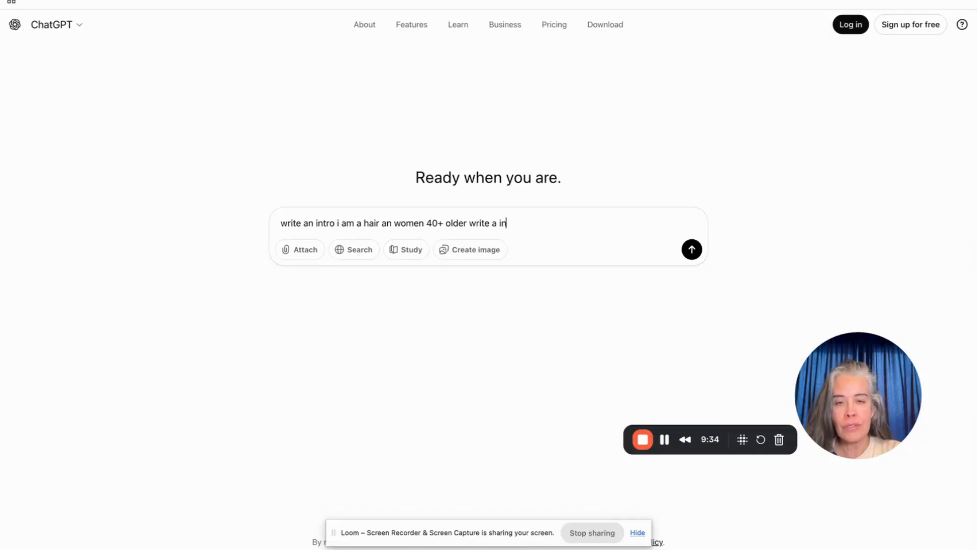
pyautogui.write('tro ebook')
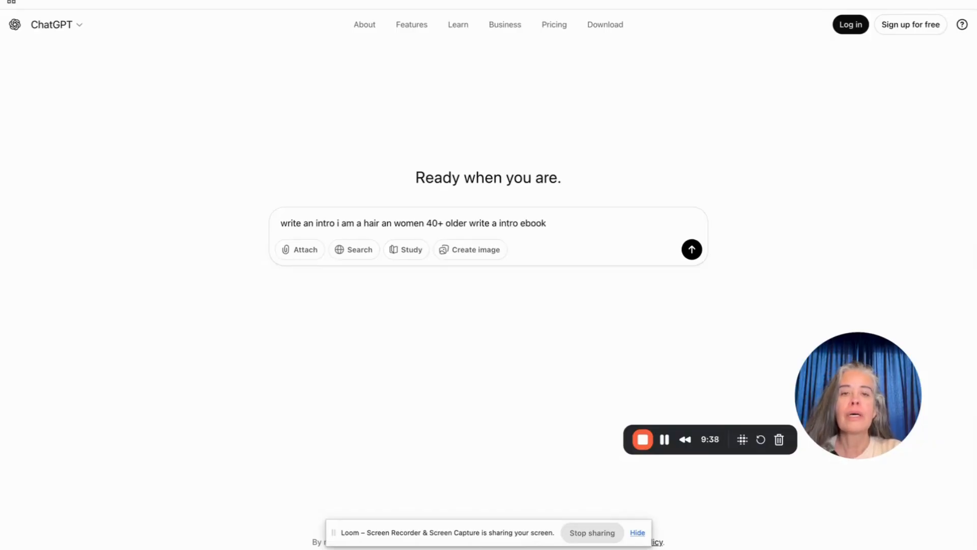
pyautogui.write(' about me ')
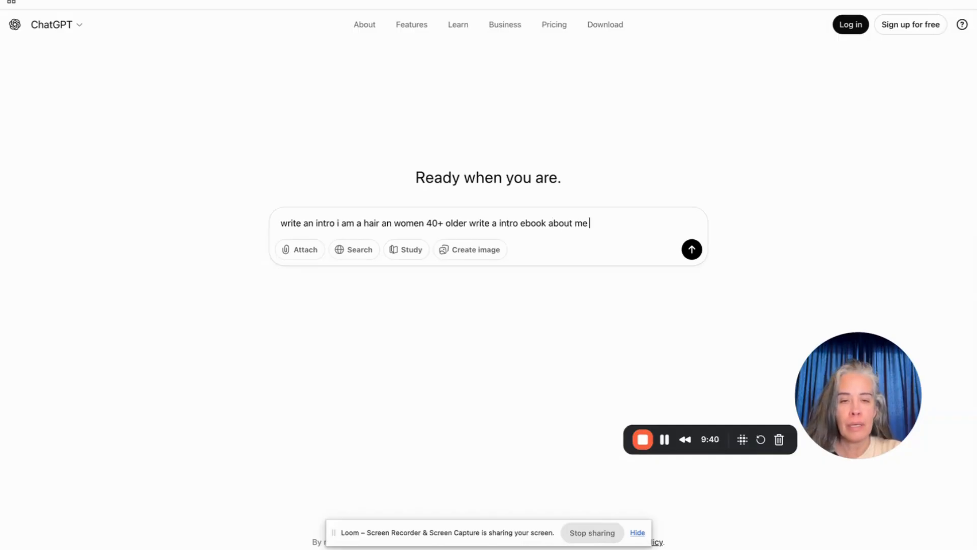
pyautogui.write('im creatin')
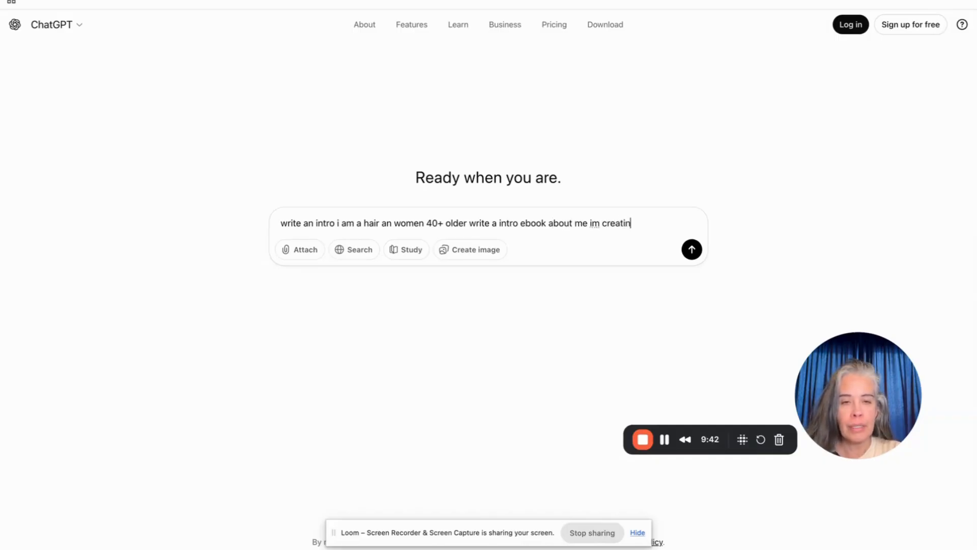
pyautogui.write('g a ')
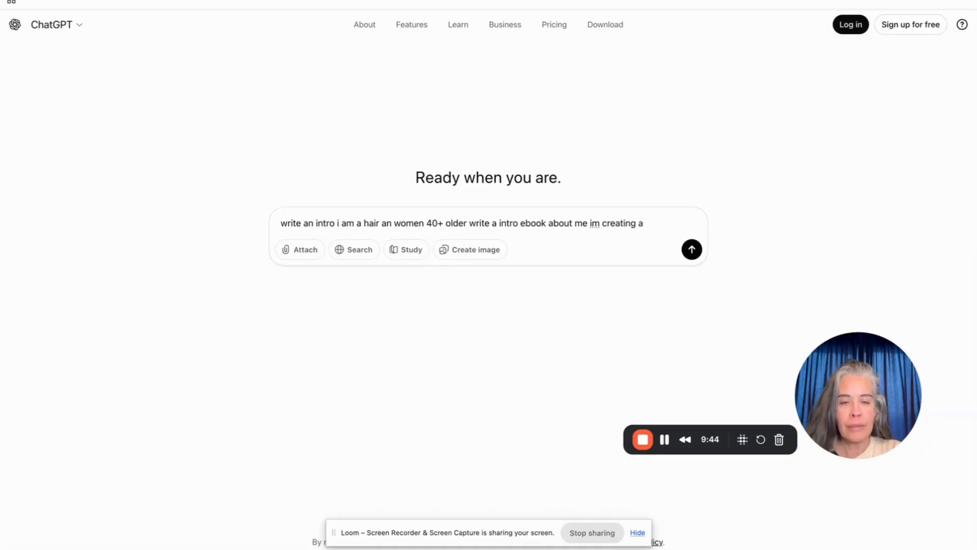
pyautogui.write('course to h')
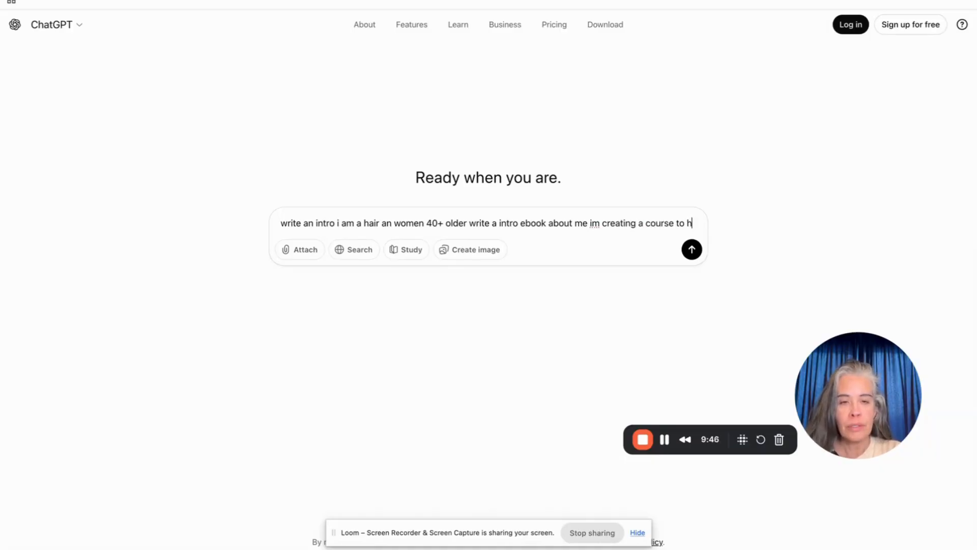
pyautogui.write('elpn yoou')
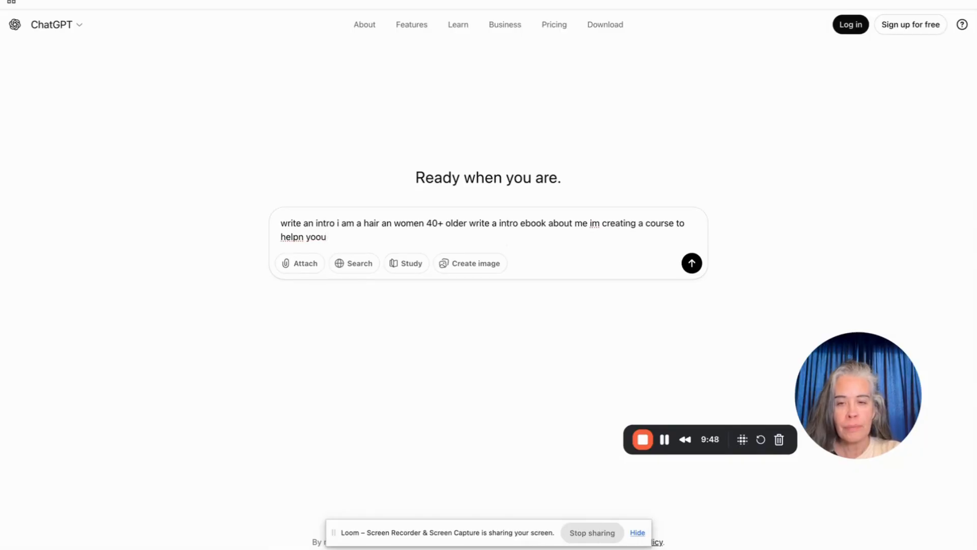
pyautogui.press('BackSpace')
pyautogui.write('you ac')
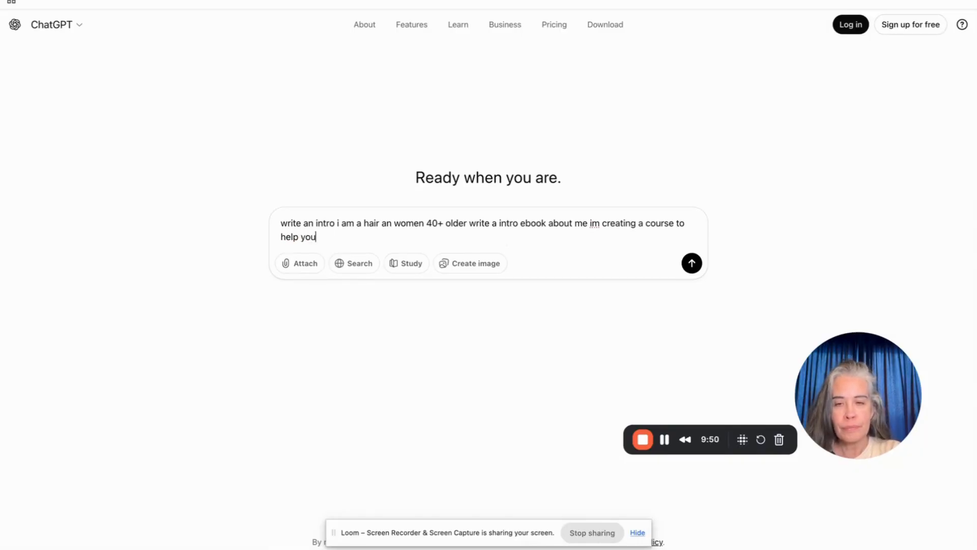
# Step: Append "i help women see the true benefit of creating an online course or coaching or business write this to make sence and smooth" and send the prompt
pyautogui.write('he')
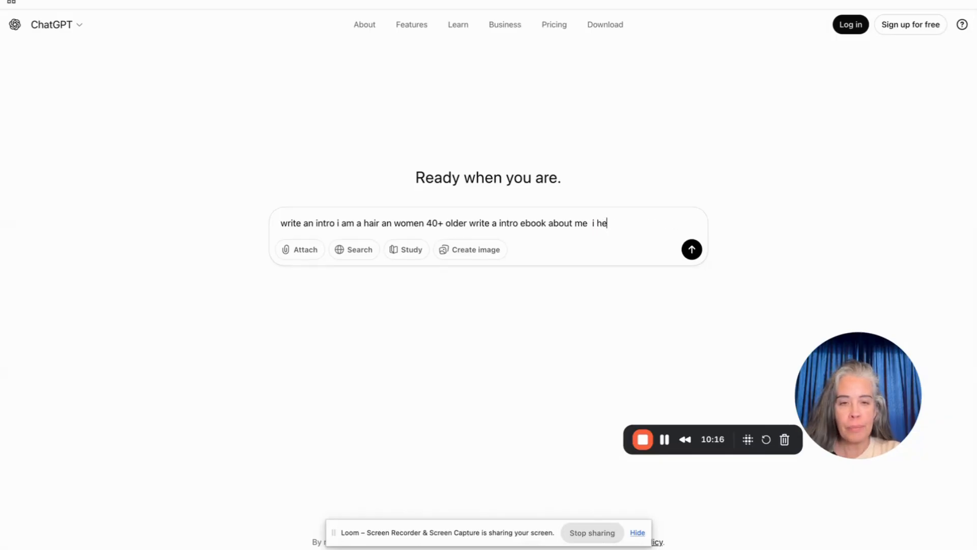
pyautogui.write('lp women see t')
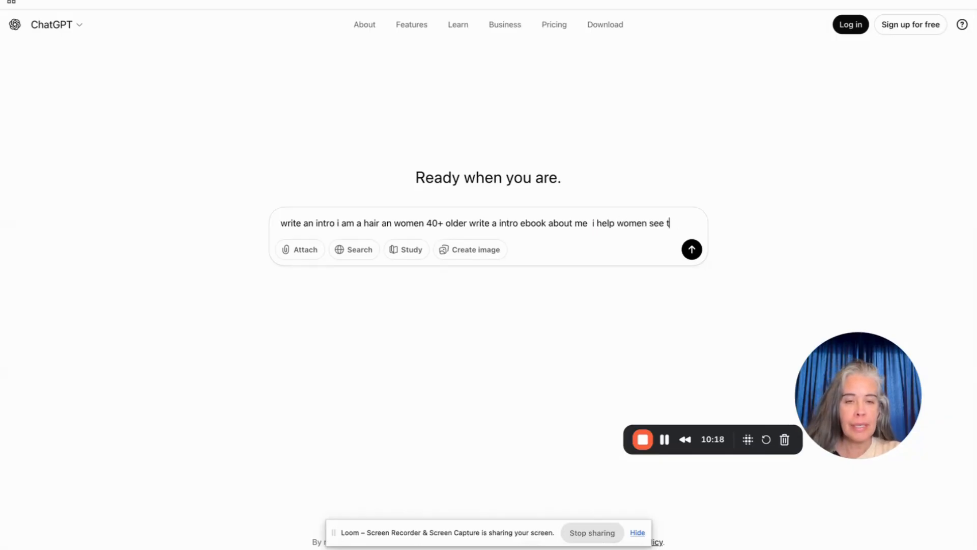
pyautogui.write('he tr')
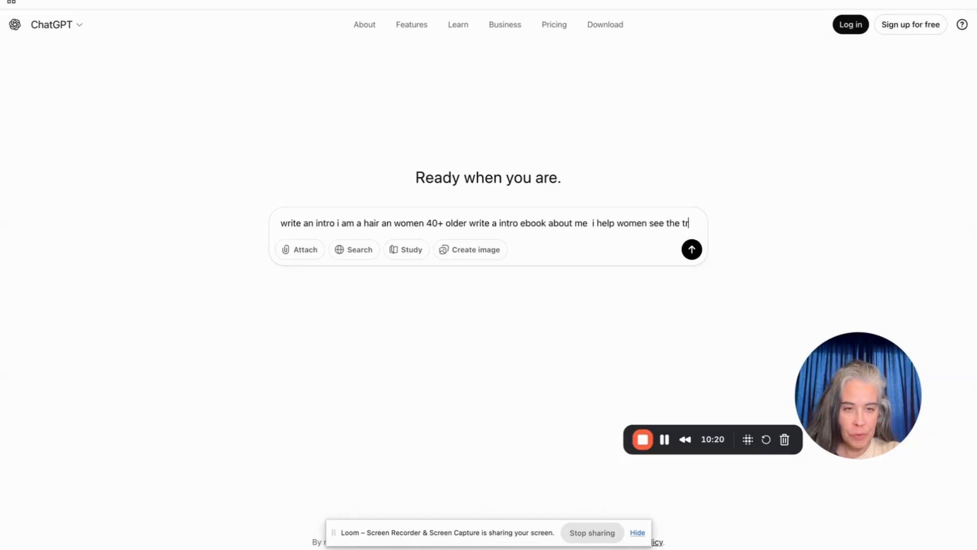
pyautogui.write('ue b')
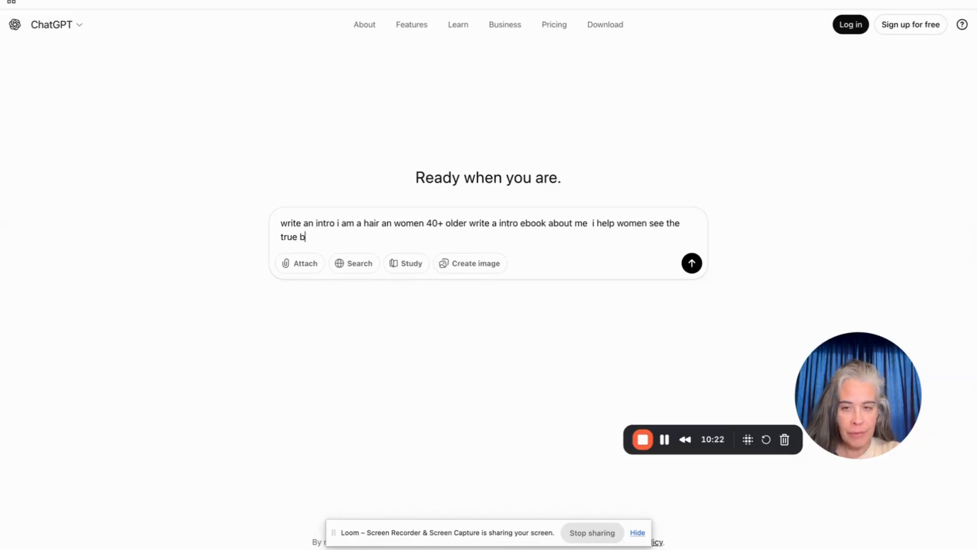
pyautogui.write('enefit of ')
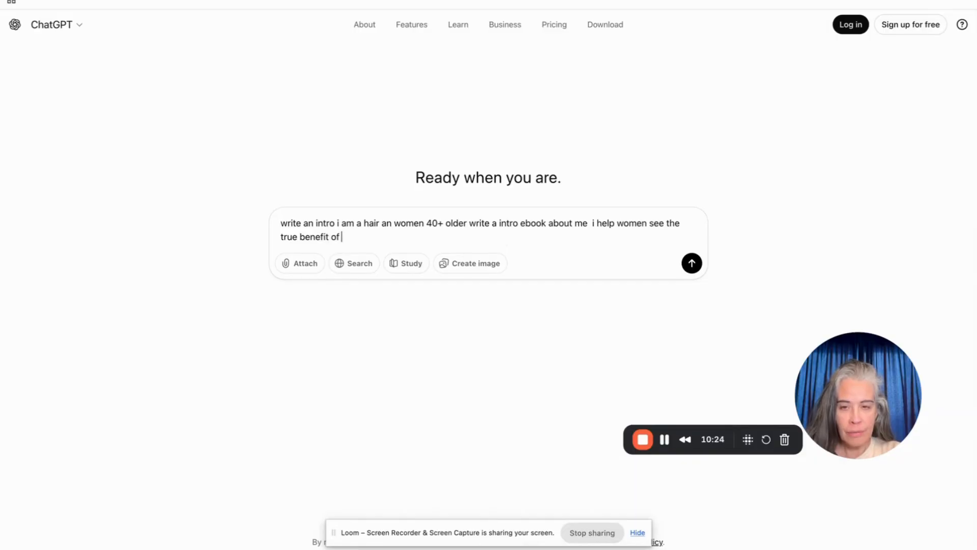
pyautogui.write('creating an')
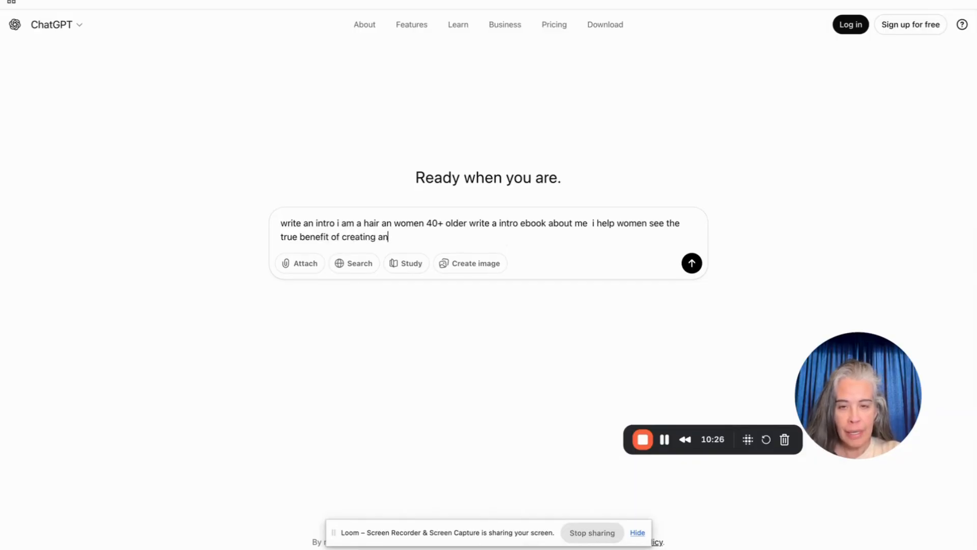
pyautogui.write(' online cours')
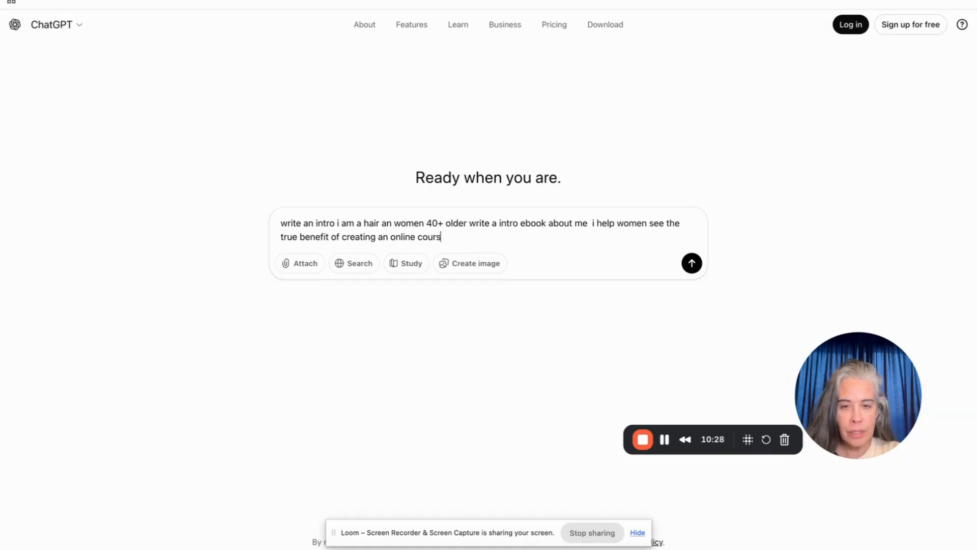
pyautogui.write('e or co')
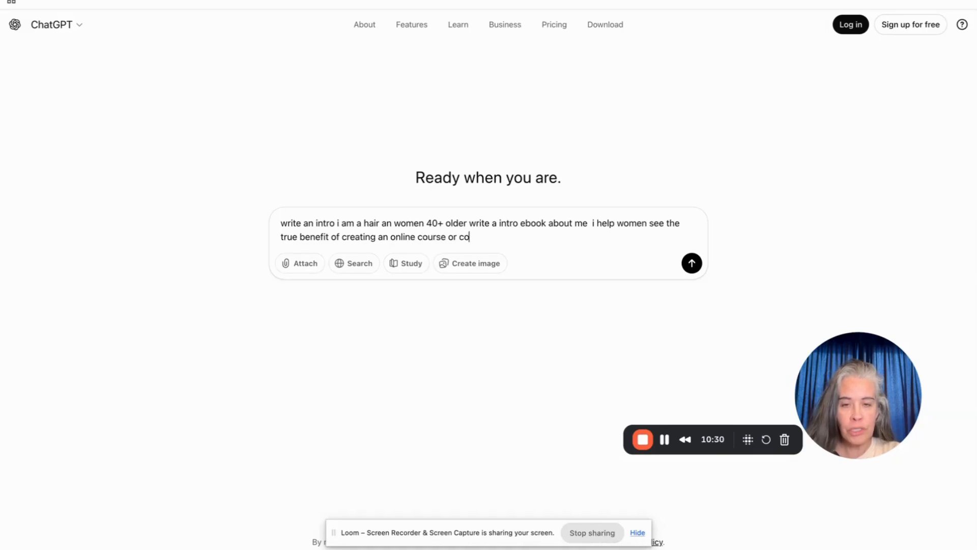
pyautogui.write('aching ')
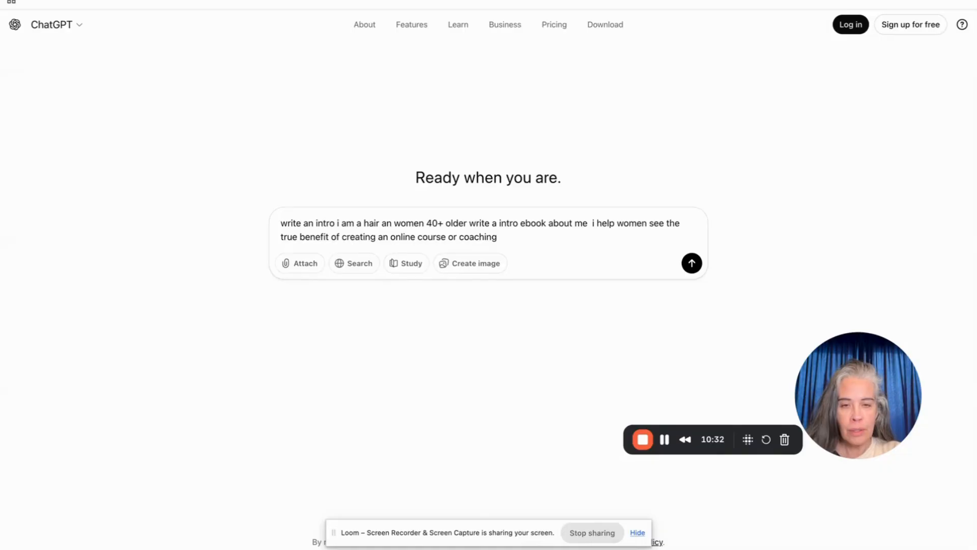
pyautogui.write('or busines')
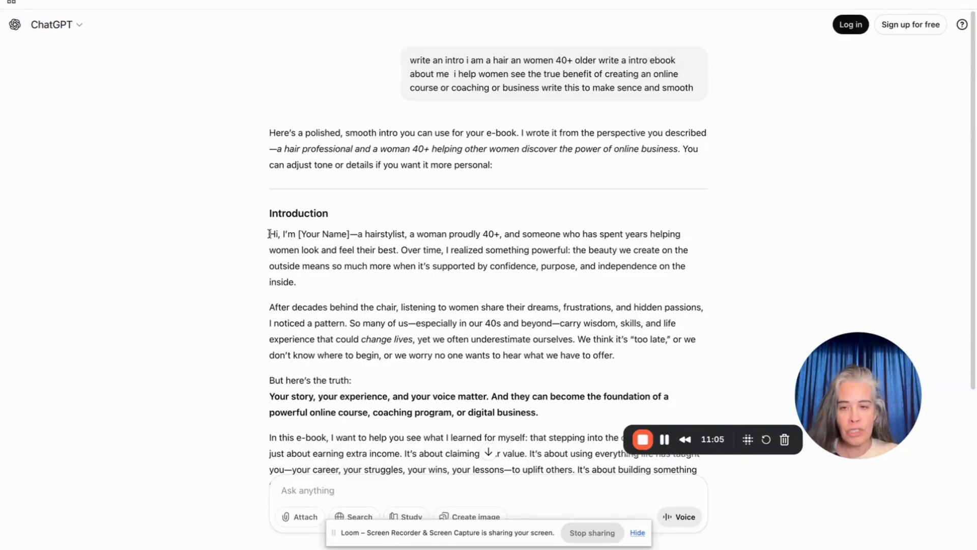
# Step: Copy the first paragraph of ChatGPT's introduction, switch to Canva, and paste it over the placeholder body text under "Hello and Welcome!" on page 2
pyautogui.moveTo(272, 235); pyautogui.dragTo(480, 285)
pyautogui.hotkey('ctrl', 'c')
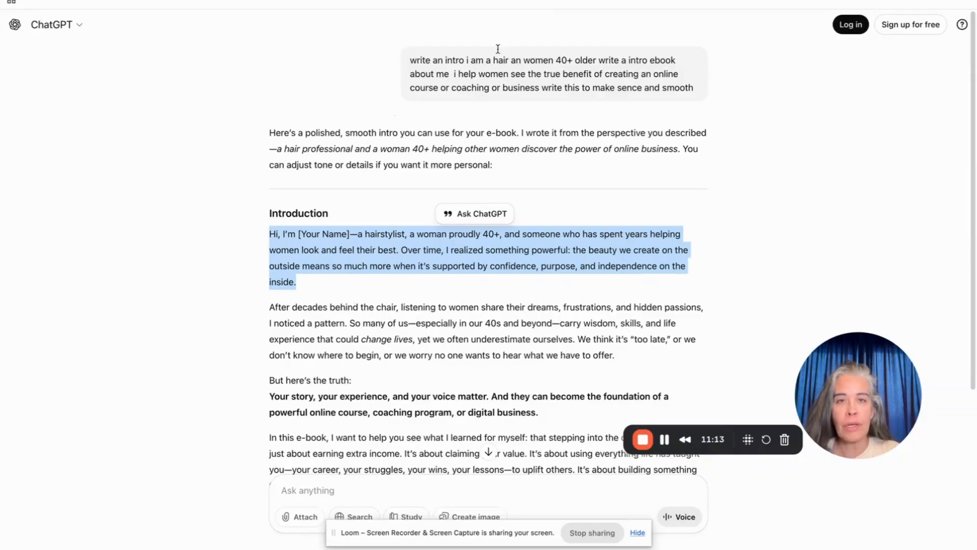
pyautogui.click(326, 1)
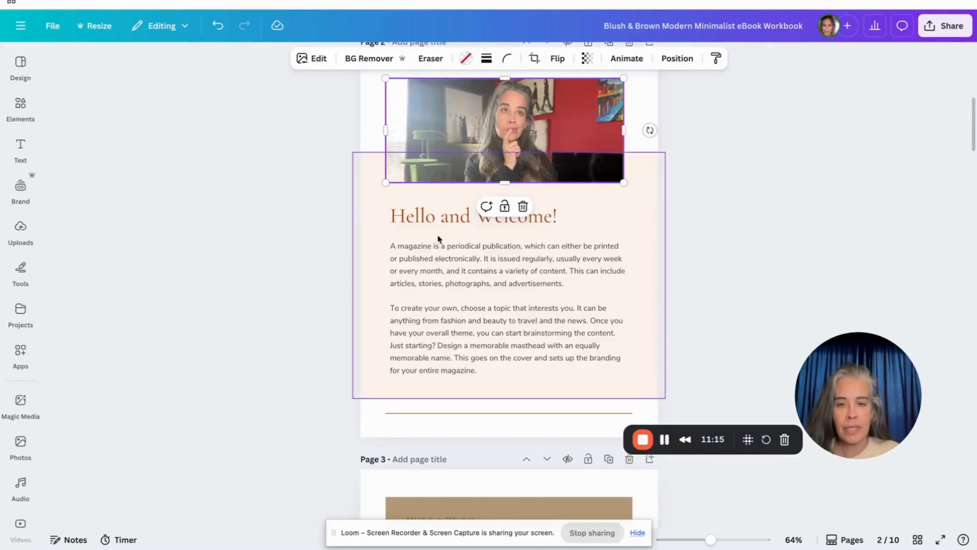
pyautogui.doubleClick(403, 247)
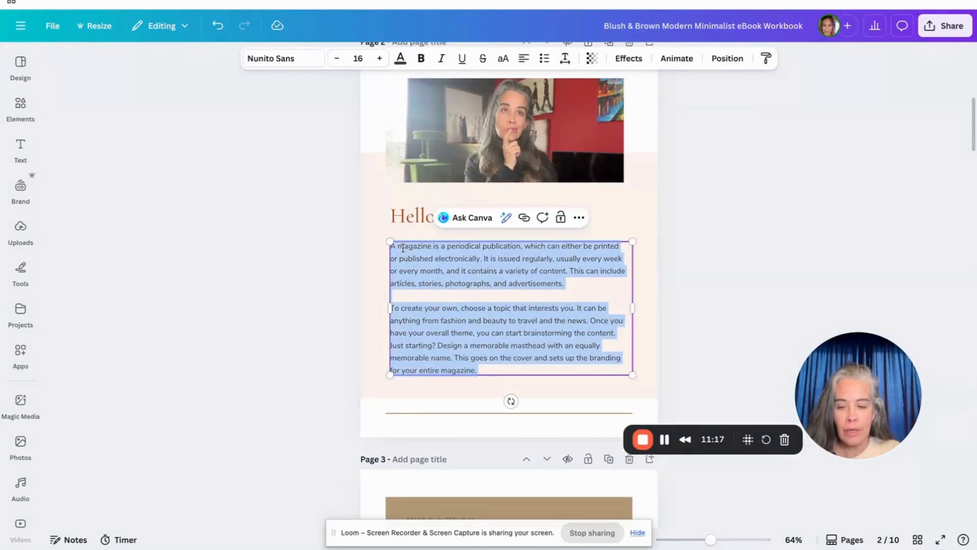
pyautogui.hotkey('ctrl', 'v')
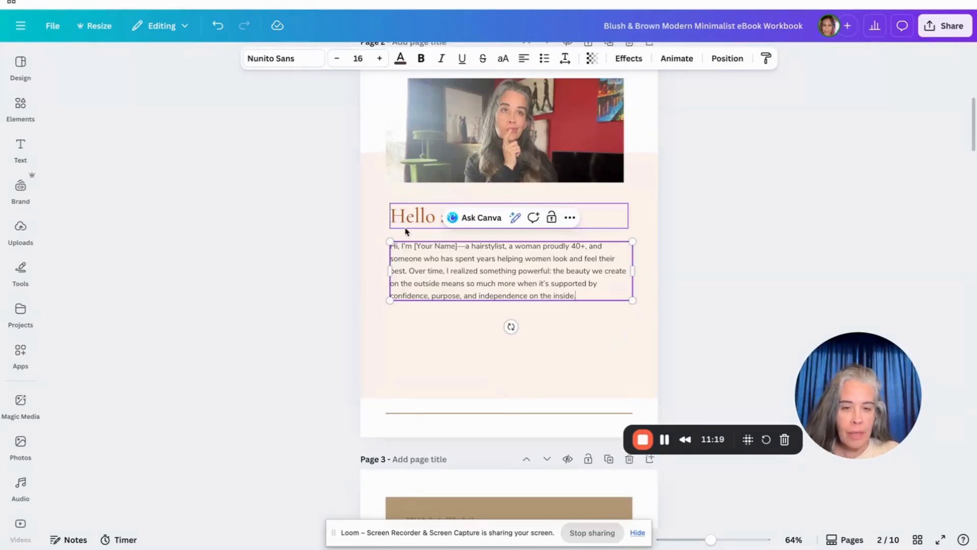
# Step: Change the "What is Social Media Branding" banner on page 3 to the light tan color from the Brand Kit palette
pyautogui.moveTo(712, 540); pyautogui.dragTo(717, 540)
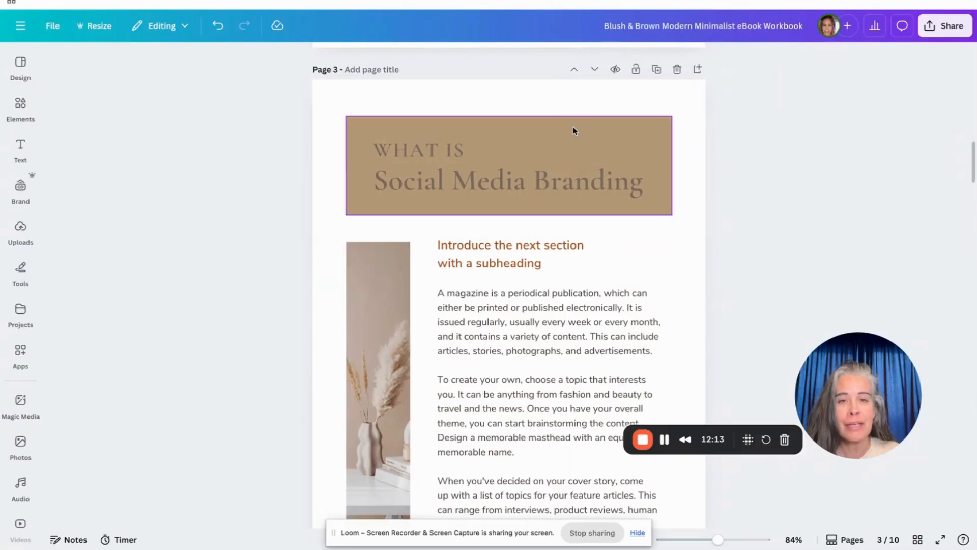
pyautogui.click(573, 128)
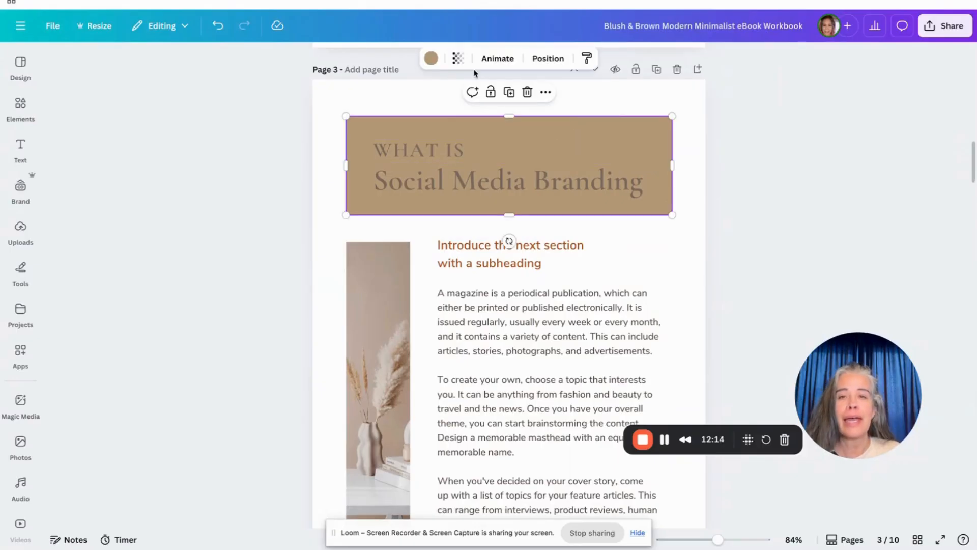
pyautogui.click(431, 58)
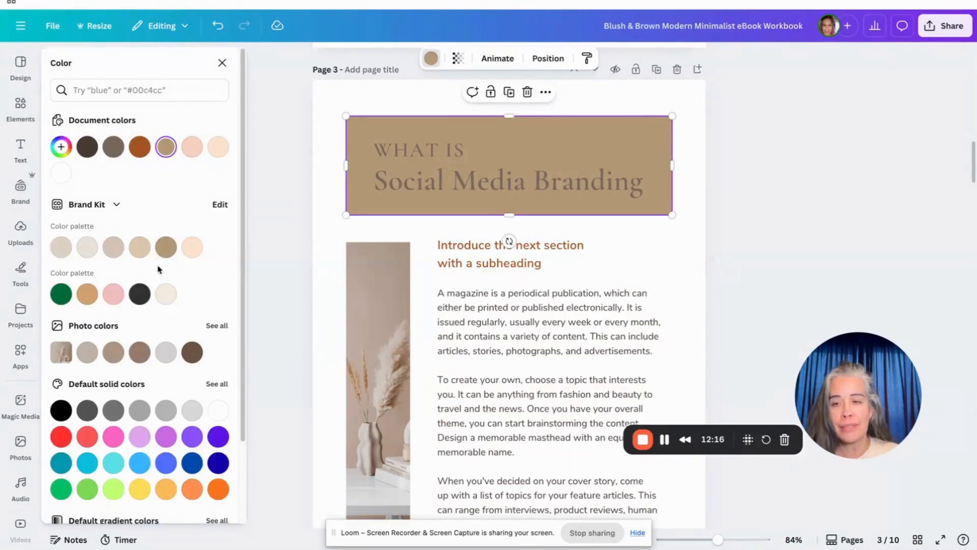
pyautogui.click(140, 247)
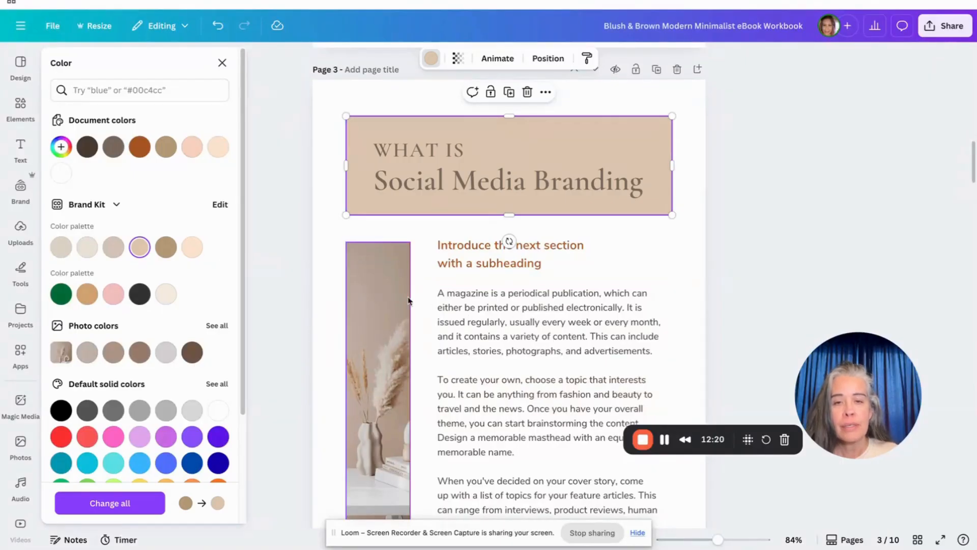
# Step: Delete the vase photo from the tall narrow grid beside the body text on page 3, keeping the grid
pyautogui.click(394, 294)
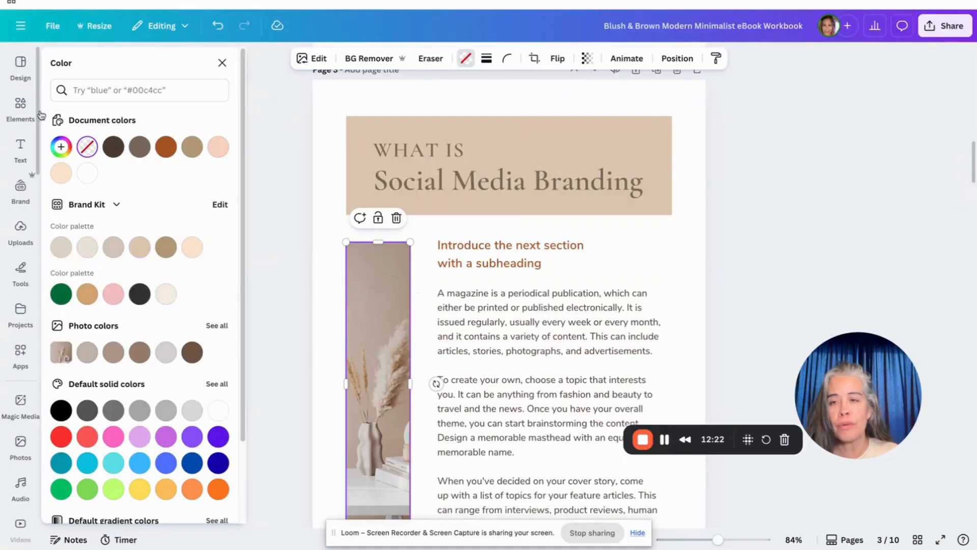
pyautogui.click(396, 218)
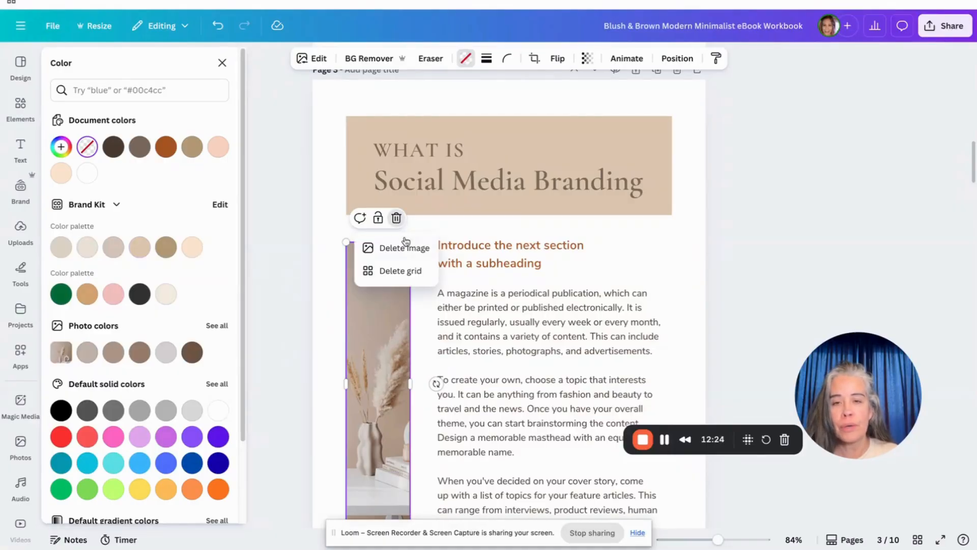
pyautogui.click(404, 247)
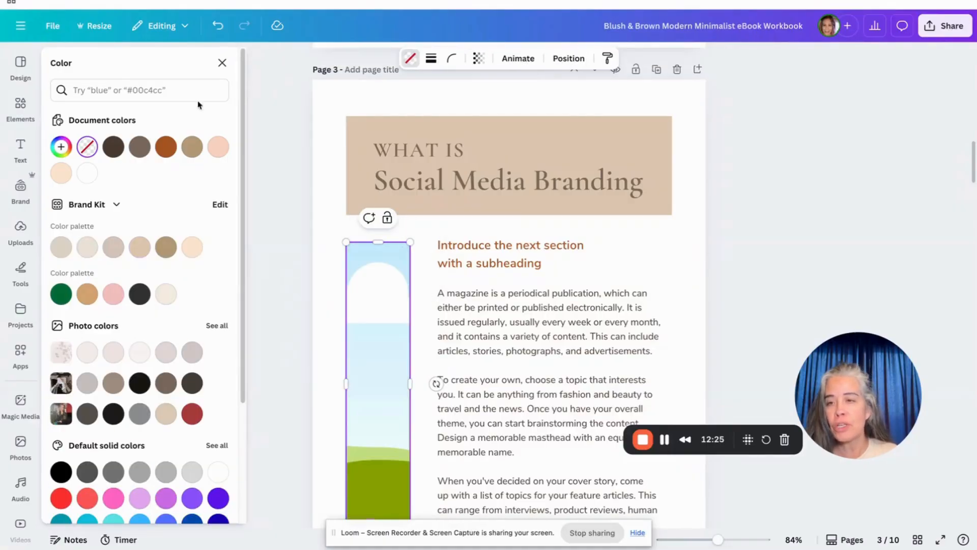
# Step: Replace the "business lady" photo search with "online business"
pyautogui.click(19, 105)
pyautogui.click(114, 77)
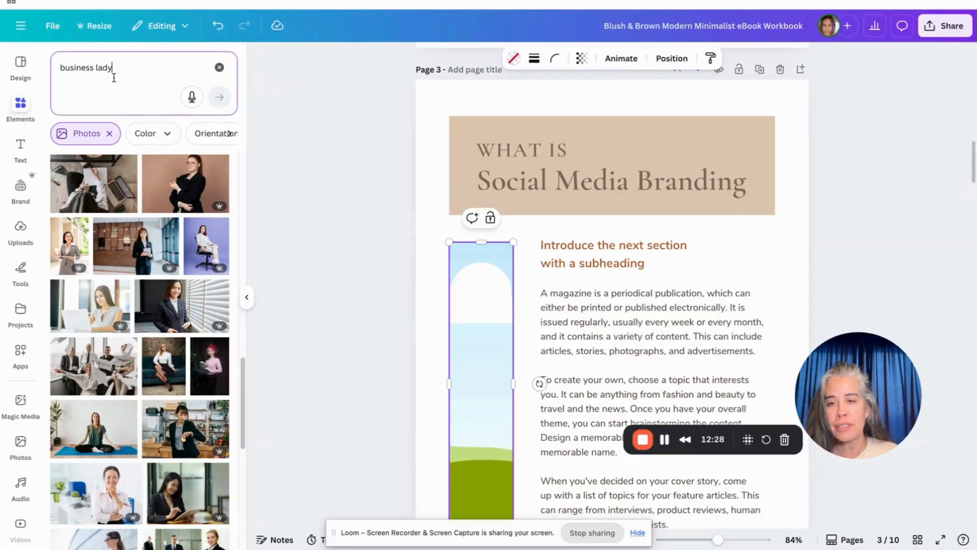
pyautogui.tripleClick(114, 77)
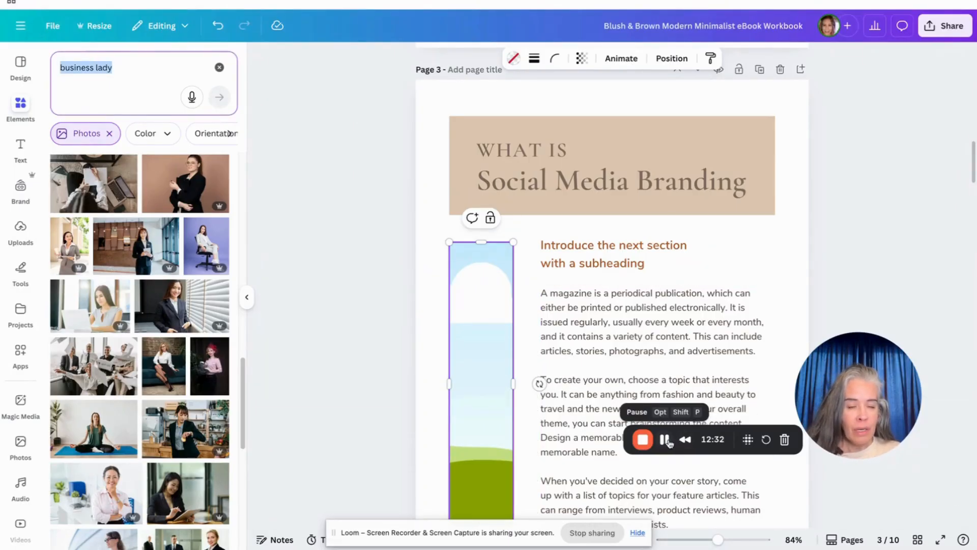
pyautogui.write('online business')
pyautogui.press('Return')
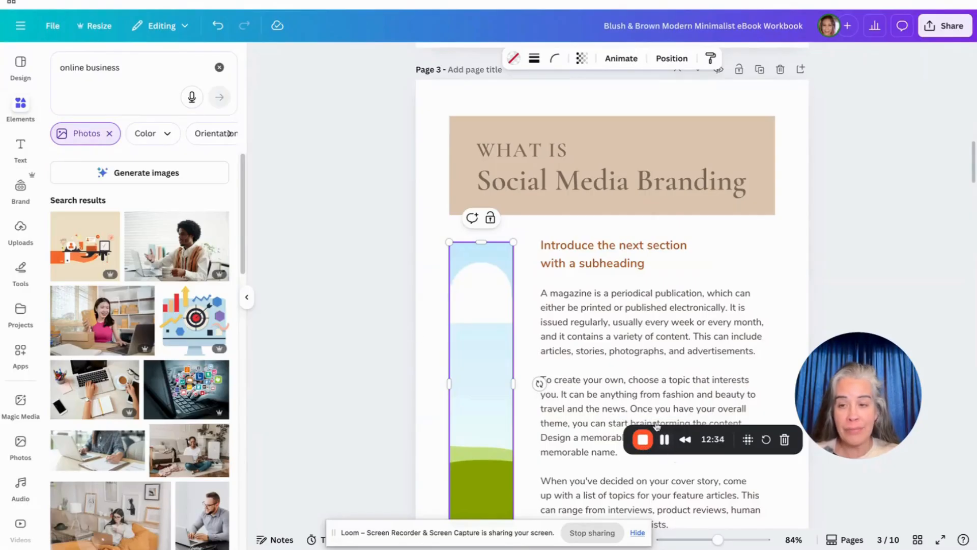
# Step: Add the photo of hands typing with colorful app icons, crop it to a narrow vertical strip, and place it over the empty grid on page 3
pyautogui.click(181, 392)
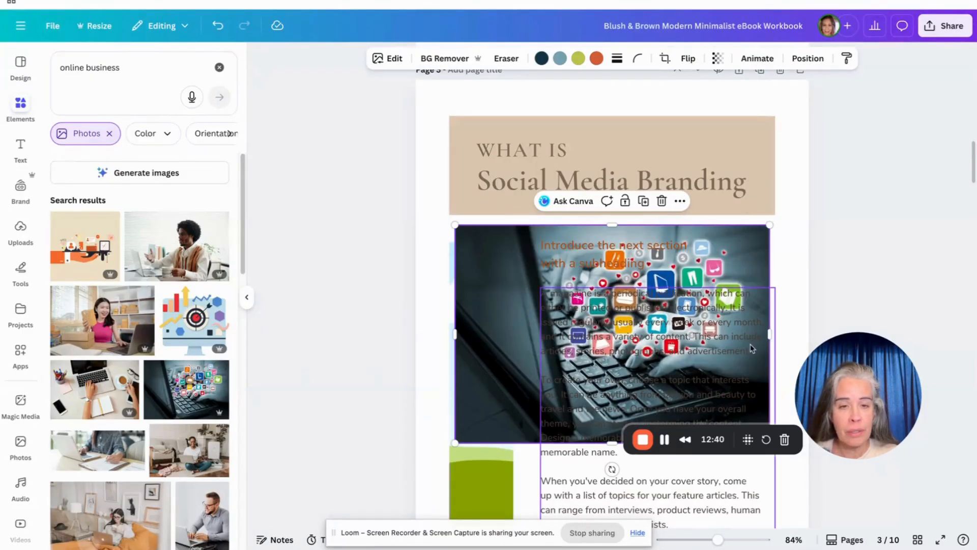
pyautogui.moveTo(770, 334); pyautogui.dragTo(651, 334)
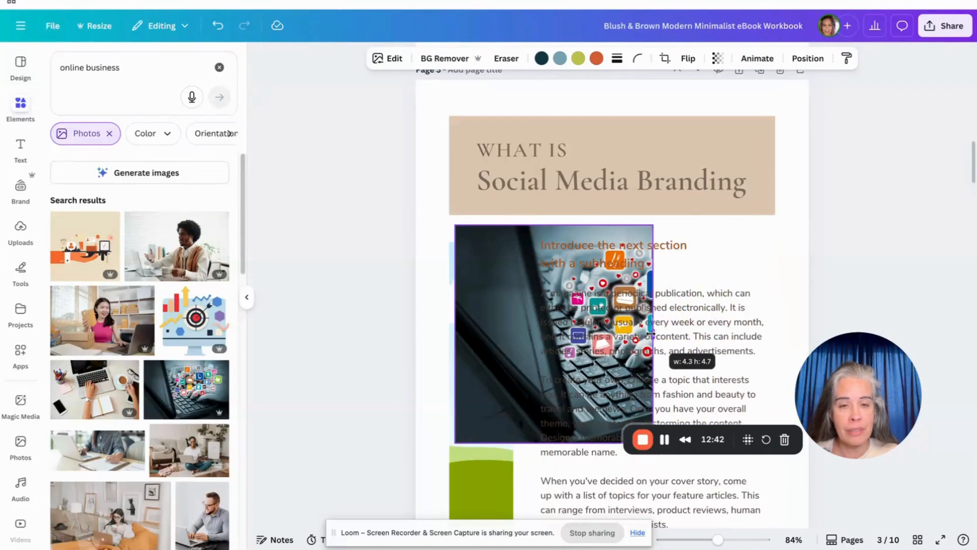
pyautogui.moveTo(455, 334); pyautogui.dragTo(557, 342)
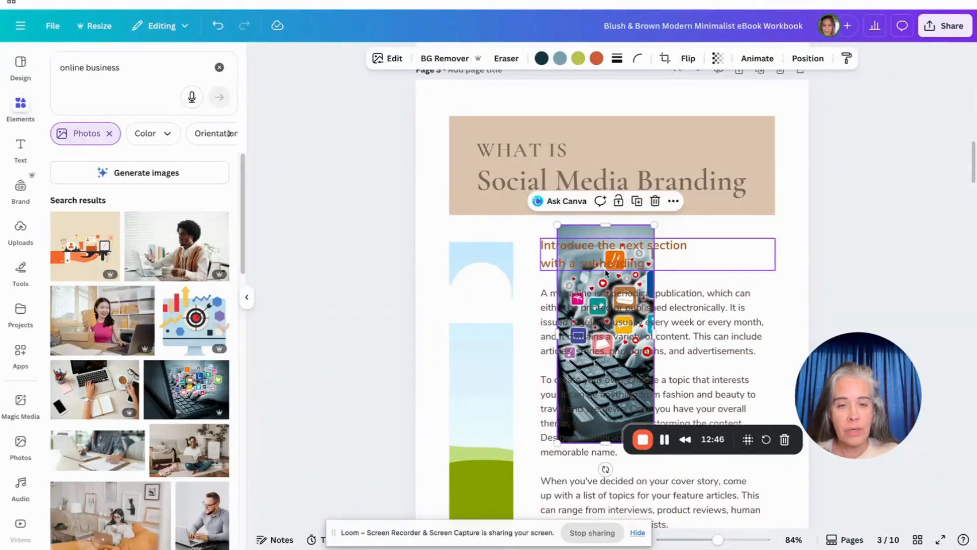
pyautogui.moveTo(632, 280); pyautogui.dragTo(520, 309)
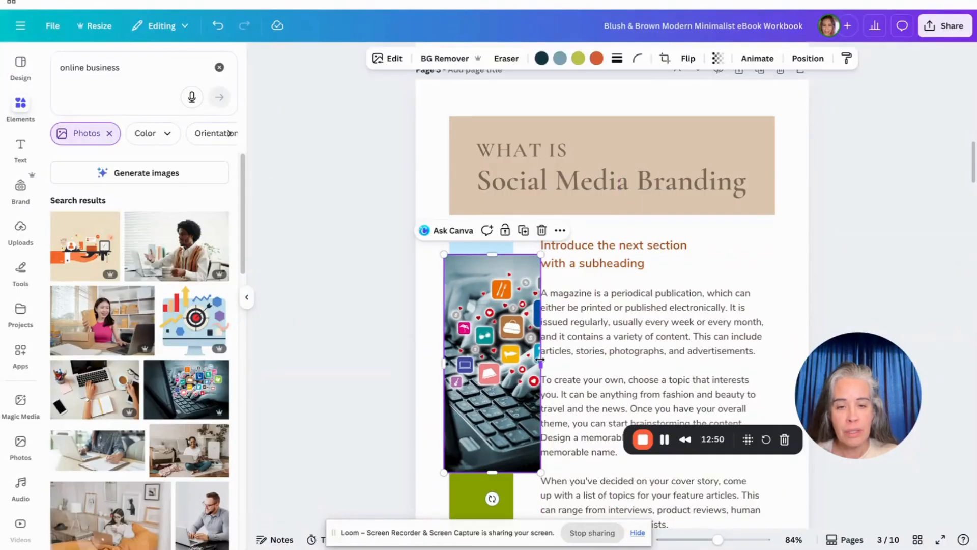
pyautogui.moveTo(540, 363); pyautogui.dragTo(486, 368)
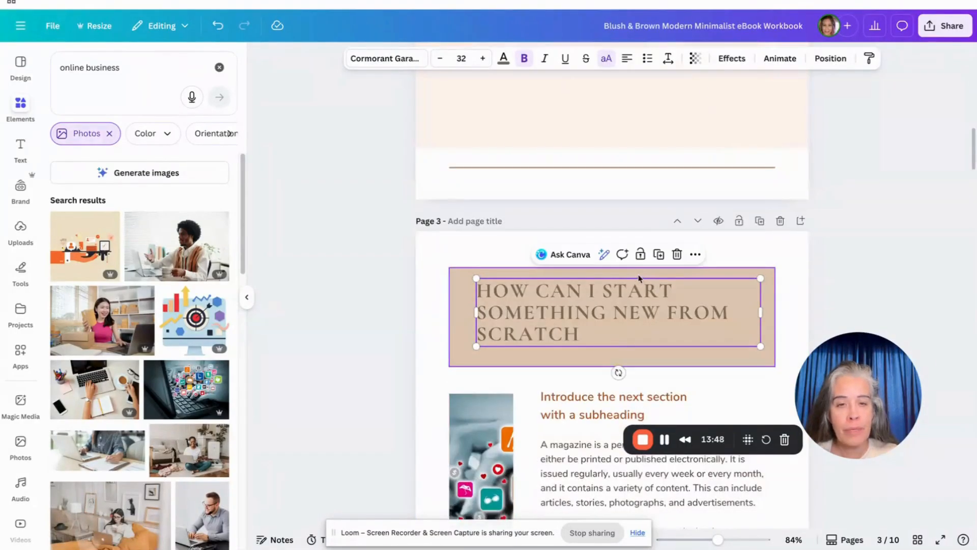
# Step: Switch to ChatGPT and send the prompt "write me an ebook that tells women they can start a business at any age."
pyautogui.scroll(-5, 639, 277)
pyautogui.scroll(1, 646, 236)
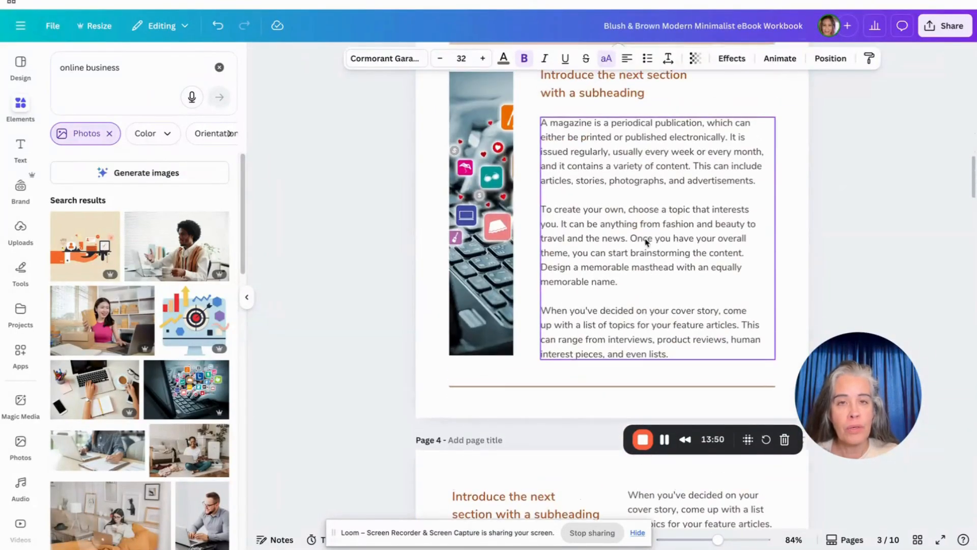
pyautogui.click(662, 1)
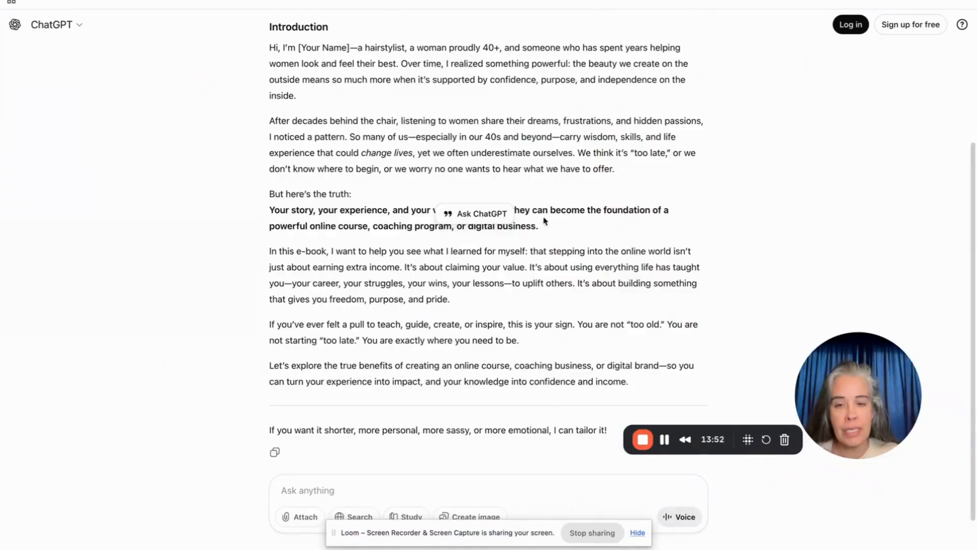
pyautogui.scroll(4, 403, 451)
pyautogui.click(362, 487)
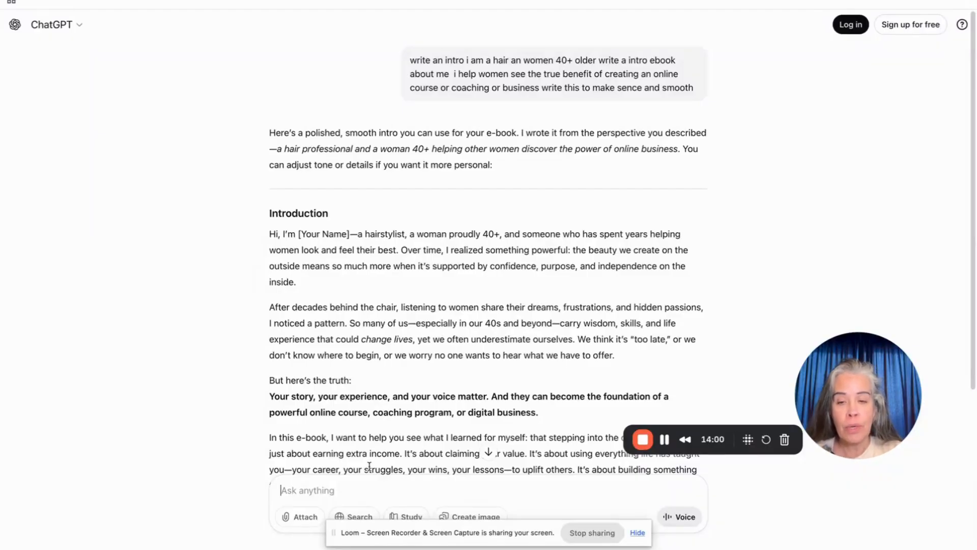
pyautogui.write('write me an ')
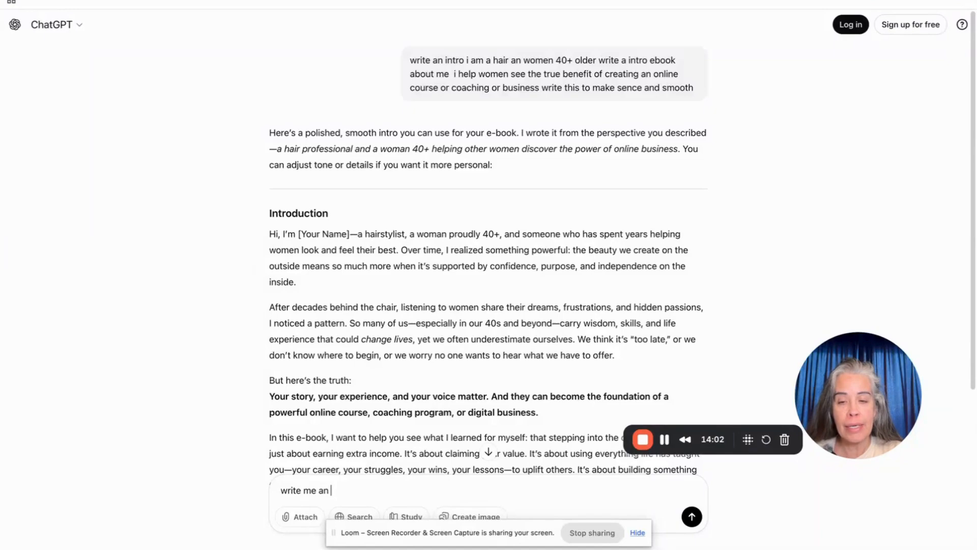
pyautogui.write('ebook that')
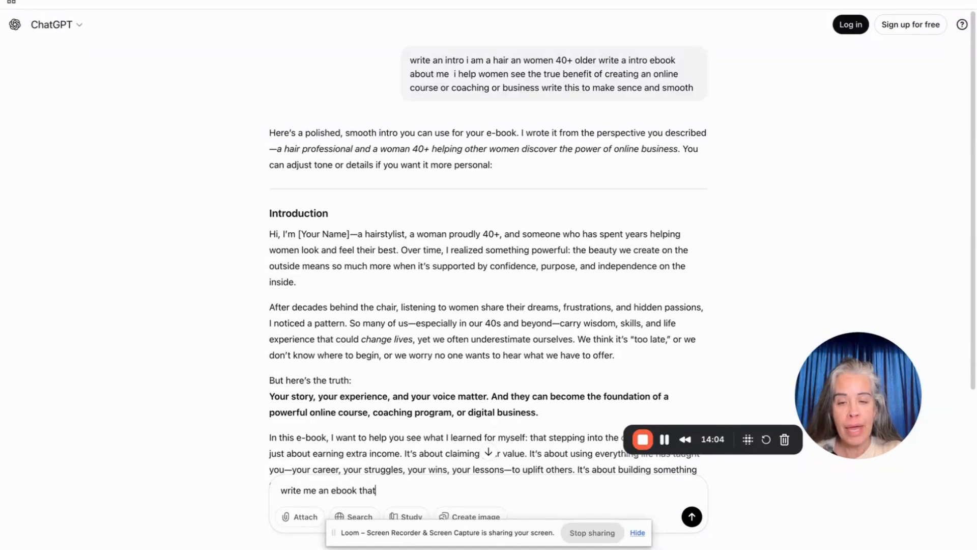
pyautogui.write(' tells ')
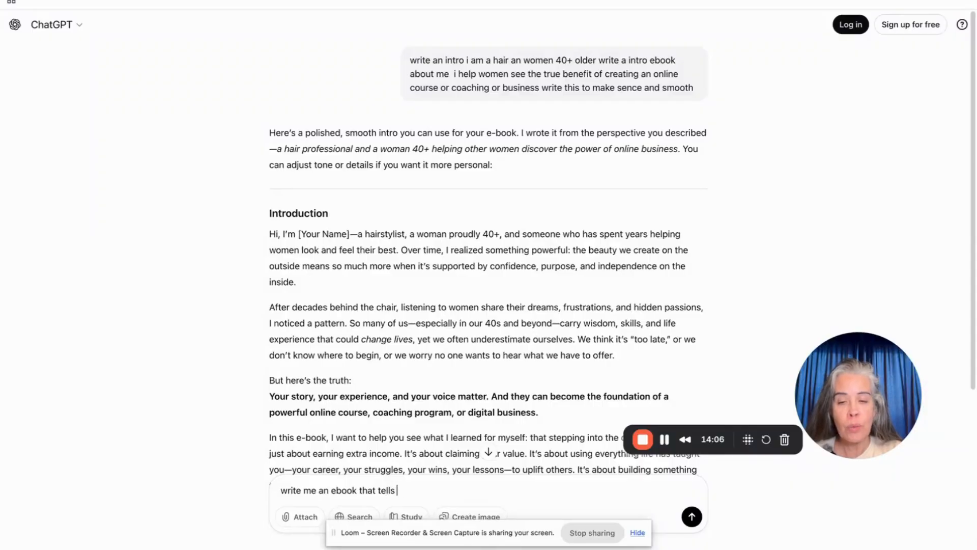
pyautogui.write('women th')
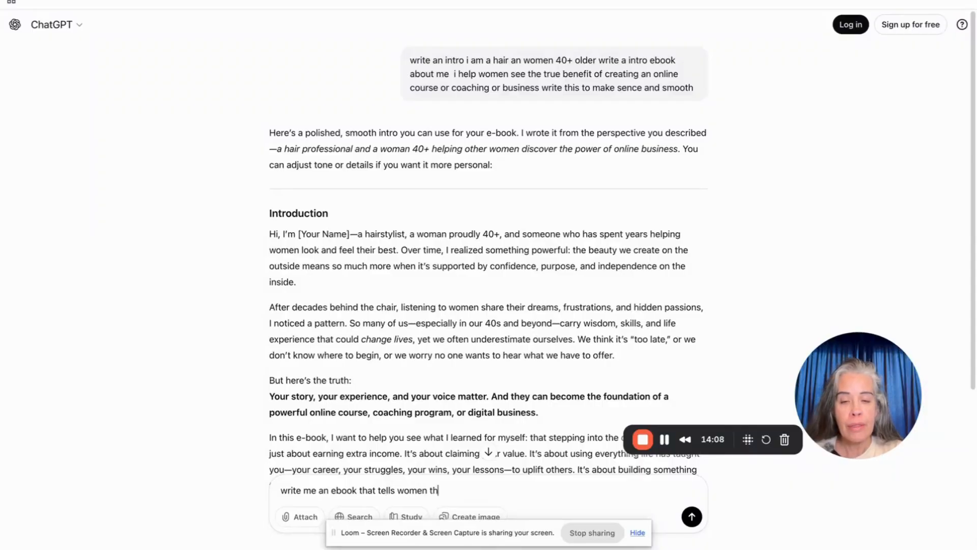
pyautogui.write('ey can start ')
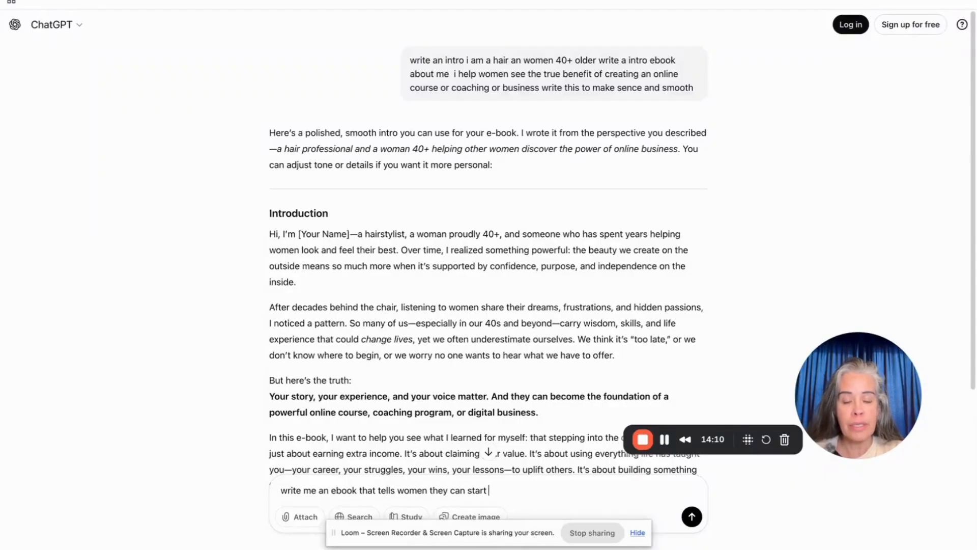
pyautogui.write('a business ')
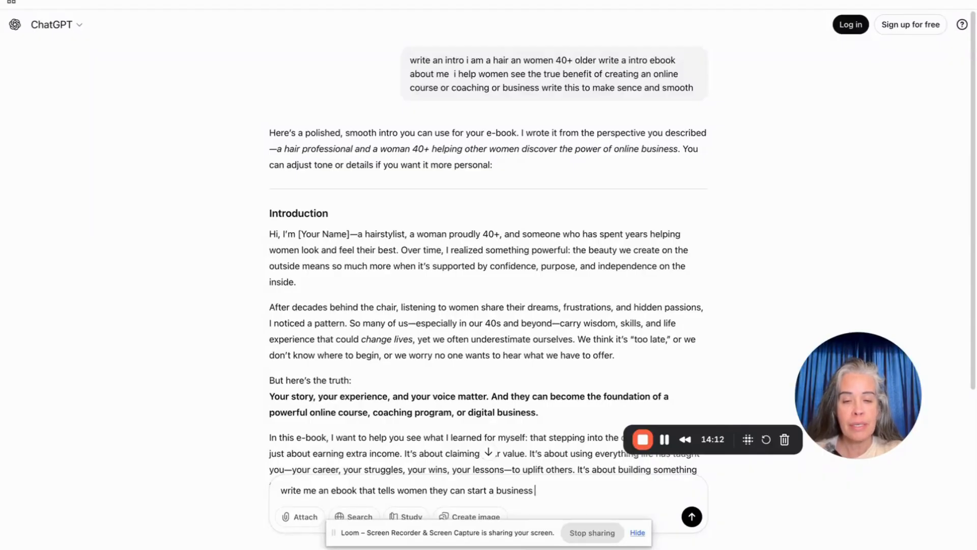
pyautogui.write('at any age.')
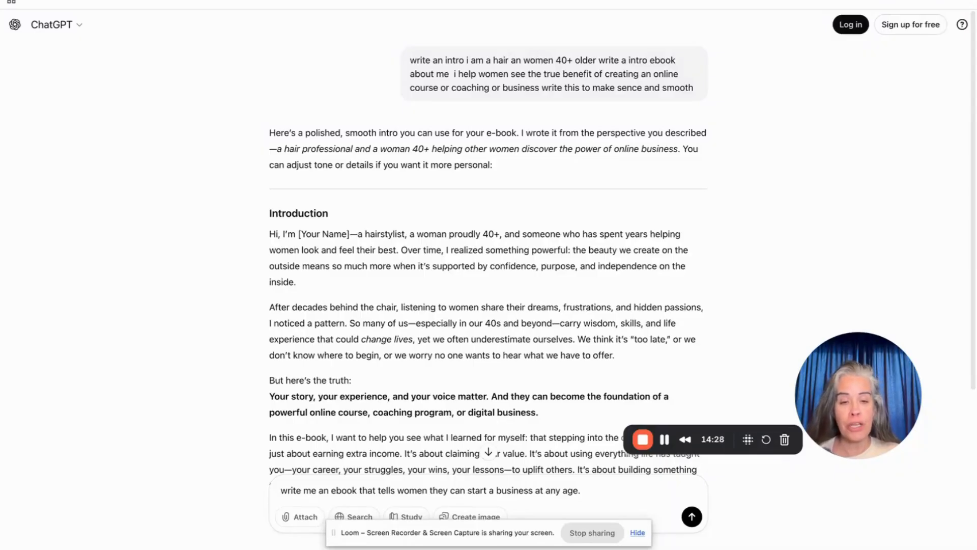
pyautogui.click(692, 523)
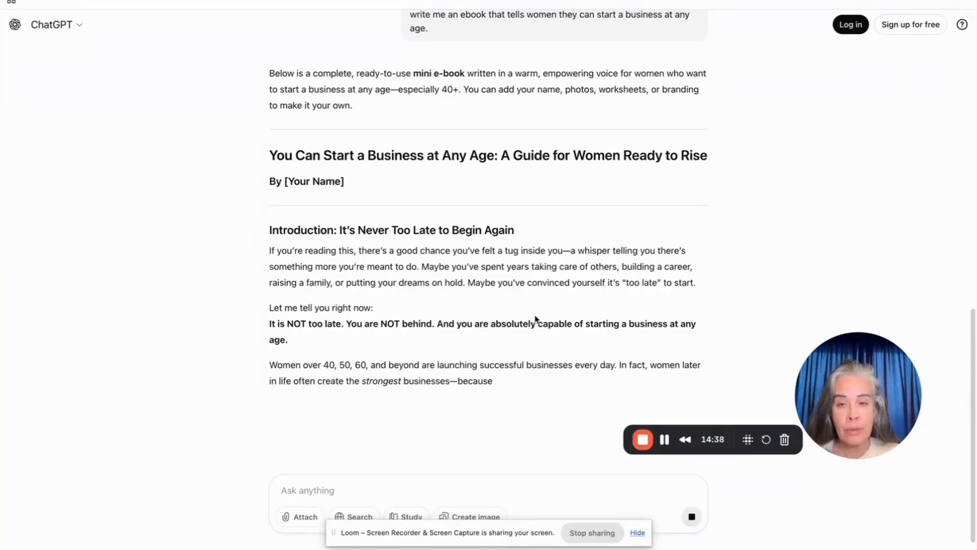
# Step: Copy ChatGPT's full "Chapter 1: Why Your Age Is Your Advantage" section, switch to Canva, and paste it over the placeholder body text on page 3
pyautogui.scroll(-3, 600, 317)
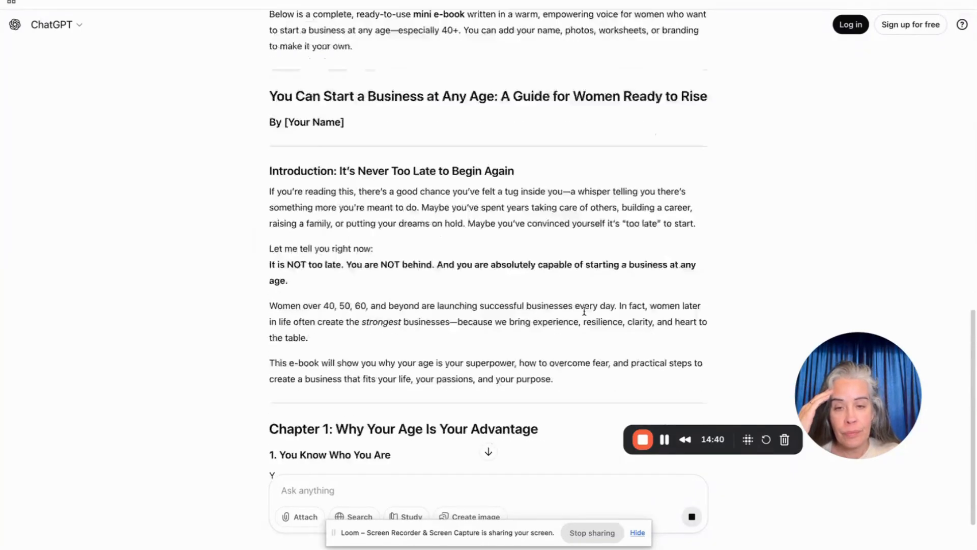
pyautogui.scroll(-3, 604, 317)
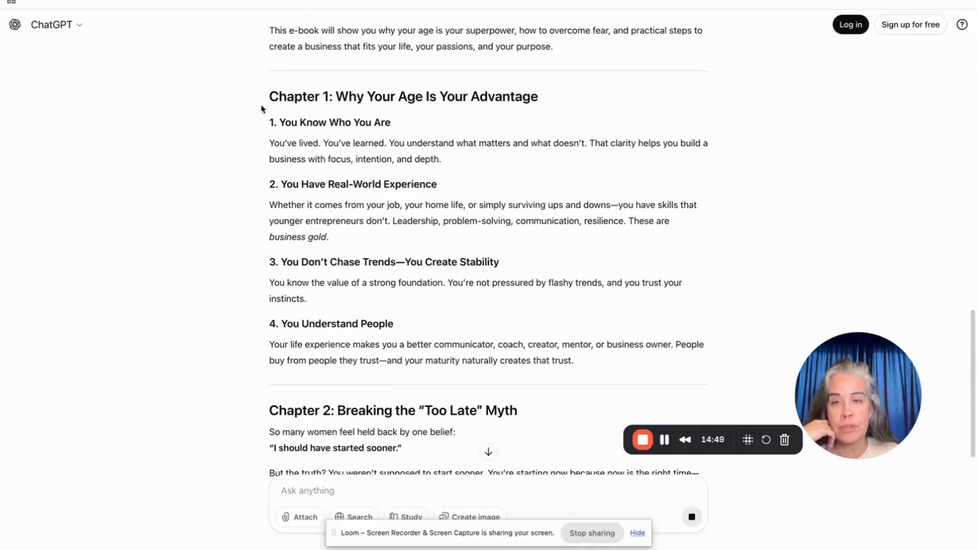
pyautogui.moveTo(260, 95); pyautogui.dragTo(584, 377)
pyautogui.press('super+c')
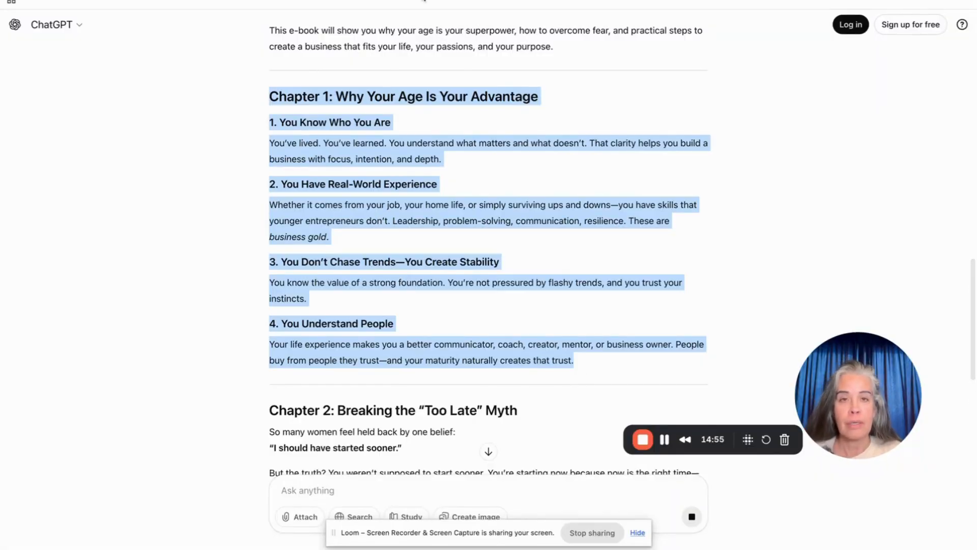
pyautogui.press('super+Tab')
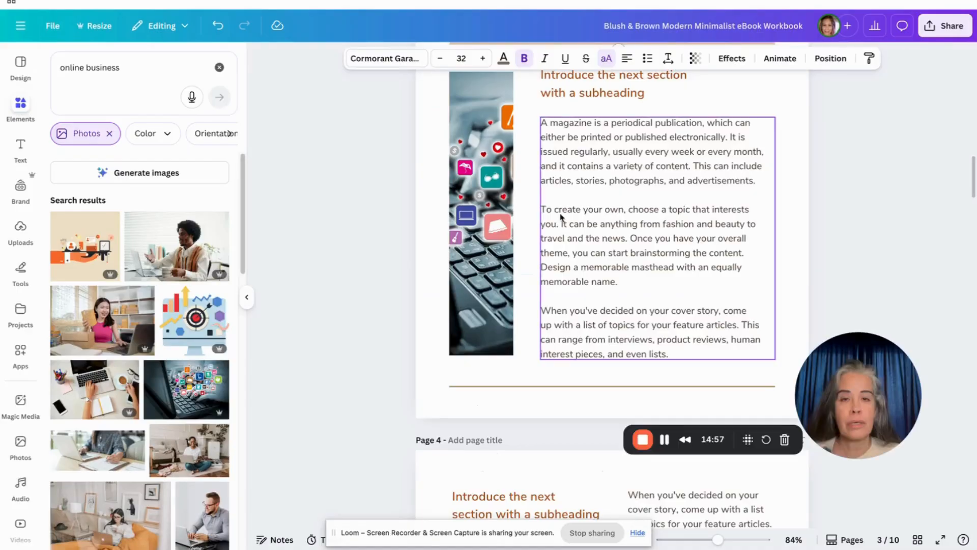
pyautogui.doubleClick(571, 170)
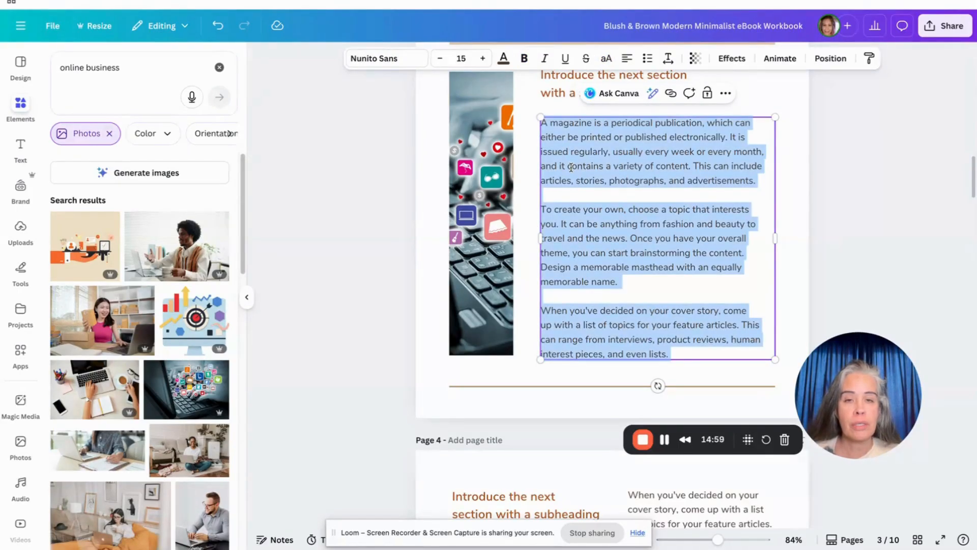
pyautogui.press('super+v')
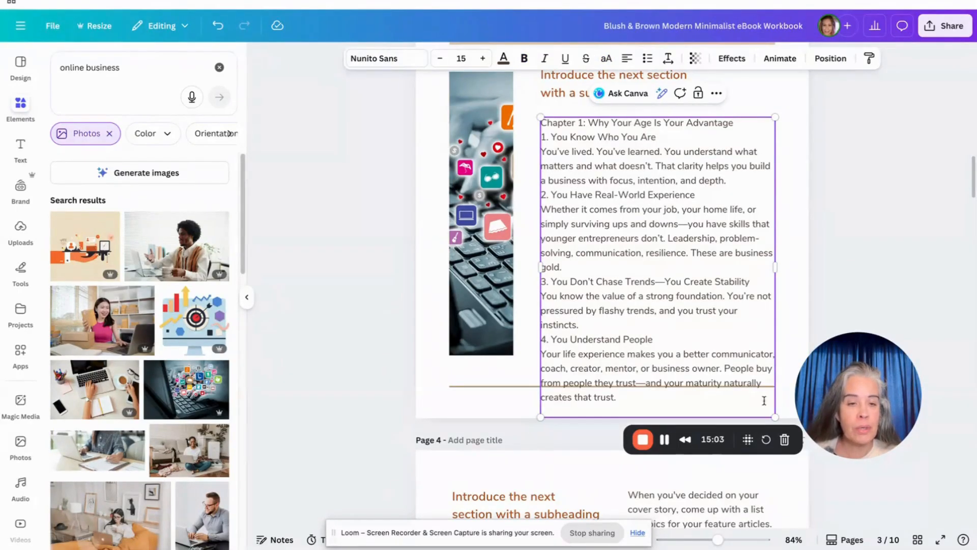
# Step: Try to reduce the pasted Chapter 1 text to size 13, and move its text box slightly up on page 3
pyautogui.click(441, 59)
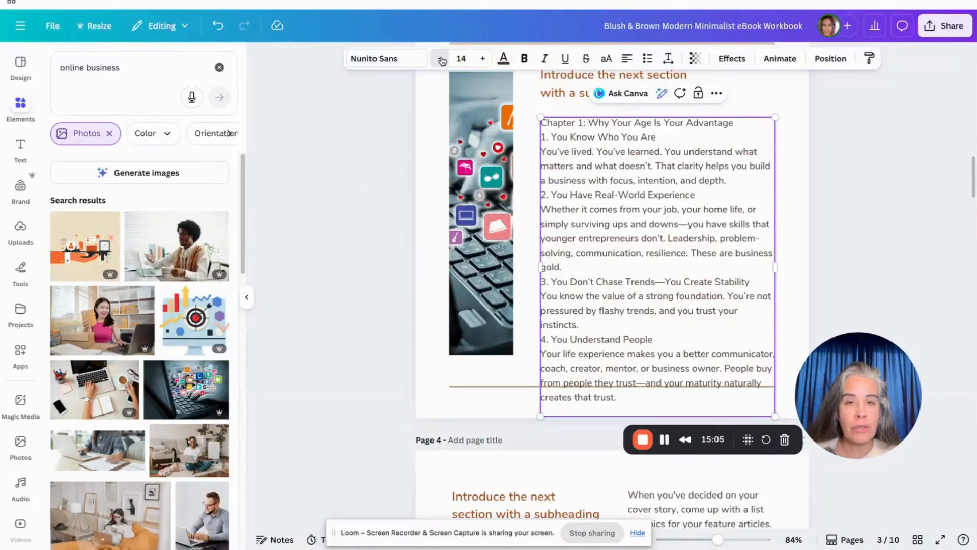
pyautogui.moveTo(607, 195); pyautogui.dragTo(605, 182)
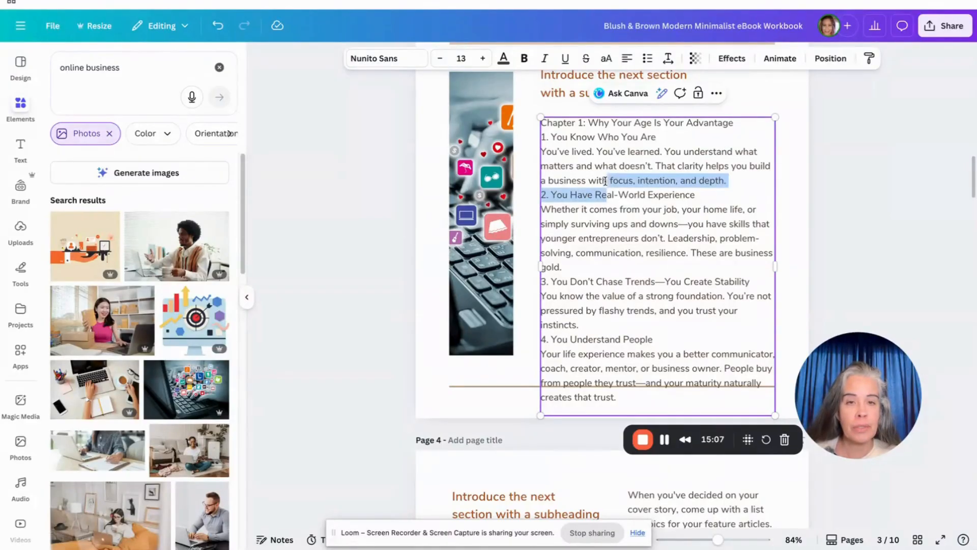
pyautogui.click(865, 184)
pyautogui.moveTo(693, 256); pyautogui.dragTo(688, 238)
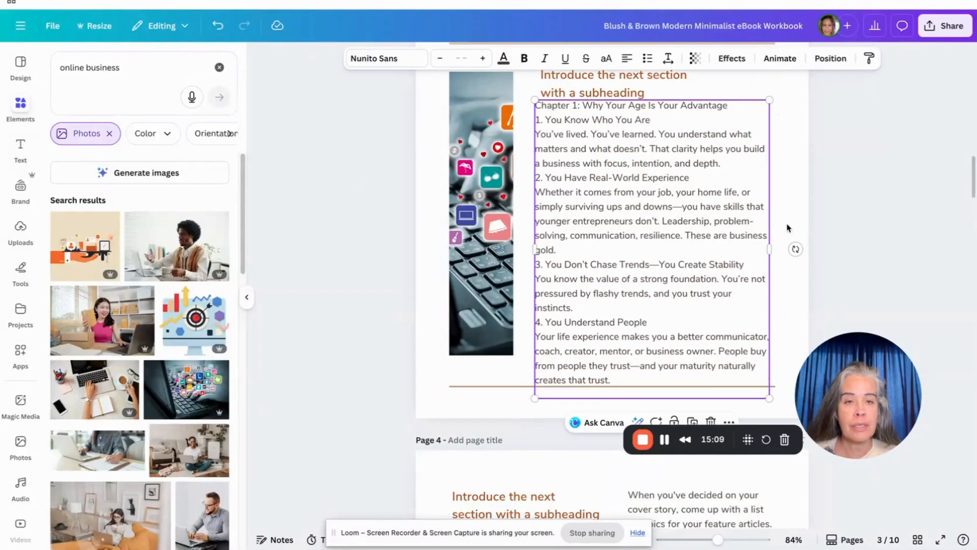
# Step: Move the tan banner and its "How can I start something new from scratch" heading toward page 3's upper edge, and shift the Chapter 1 text up
pyautogui.scroll(3, 865, 208)
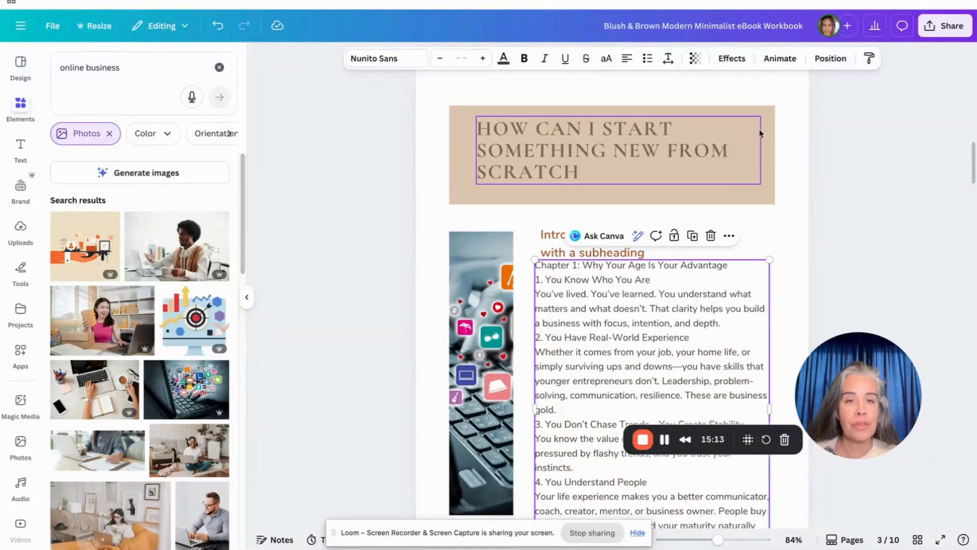
pyautogui.moveTo(767, 126); pyautogui.dragTo(763, 99)
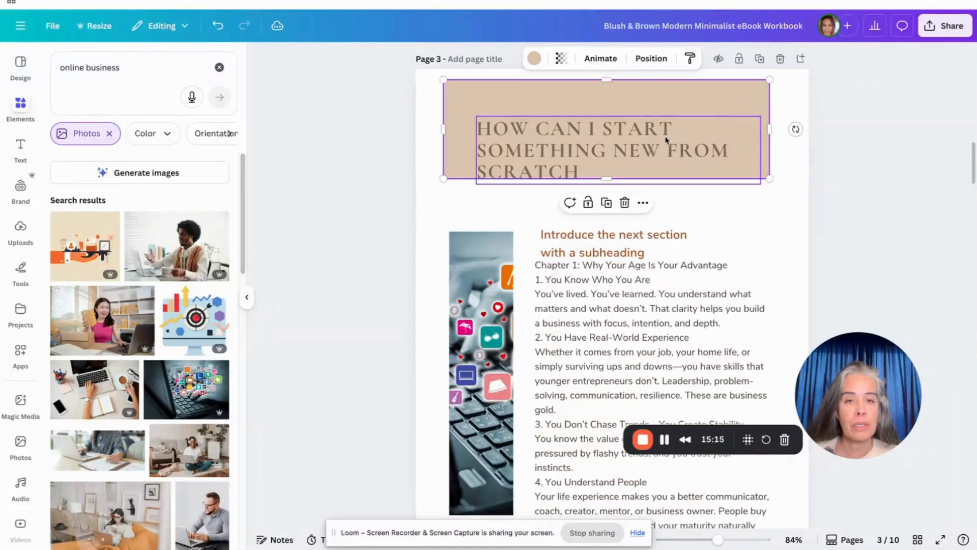
pyautogui.moveTo(666, 141); pyautogui.dragTo(633, 101)
pyautogui.click(636, 136)
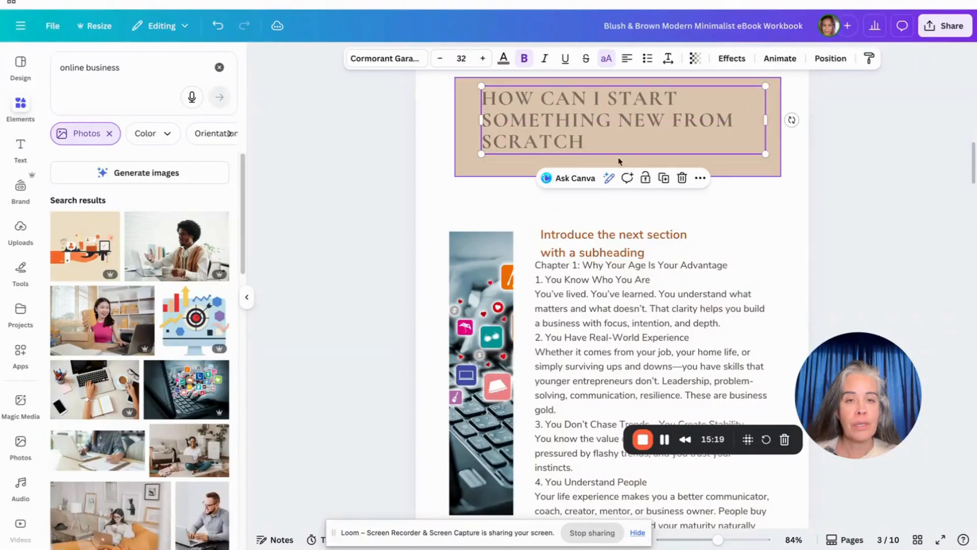
pyautogui.moveTo(507, 174); pyautogui.dragTo(511, 164)
pyautogui.moveTo(677, 308); pyautogui.dragTo(677, 242)
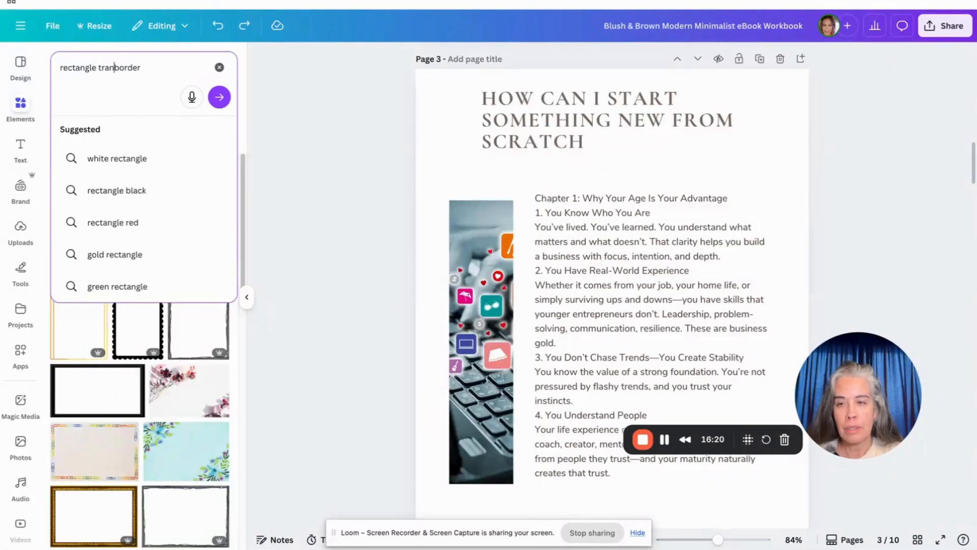
# Step: Search the photo elements for "rectangle translucent border"
pyautogui.write('ns')
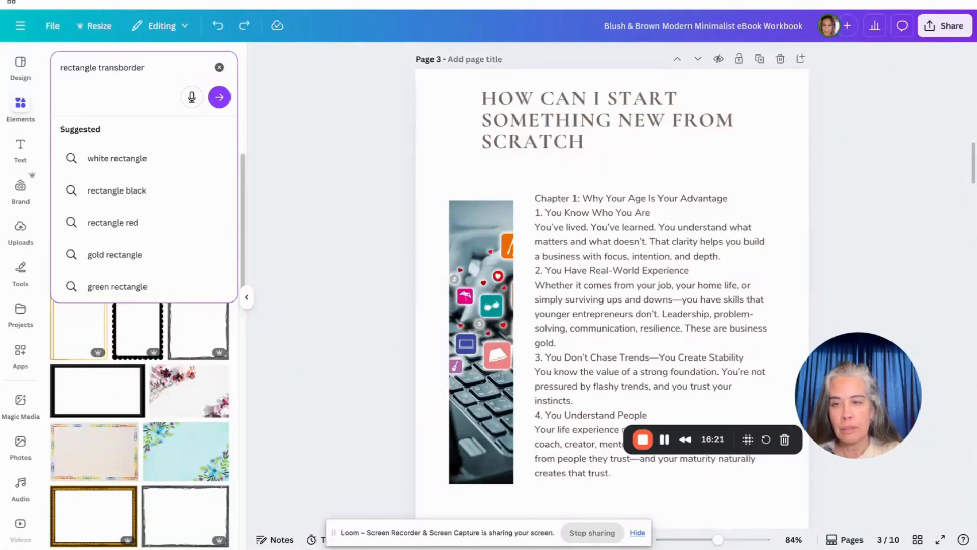
pyautogui.write('lucen')
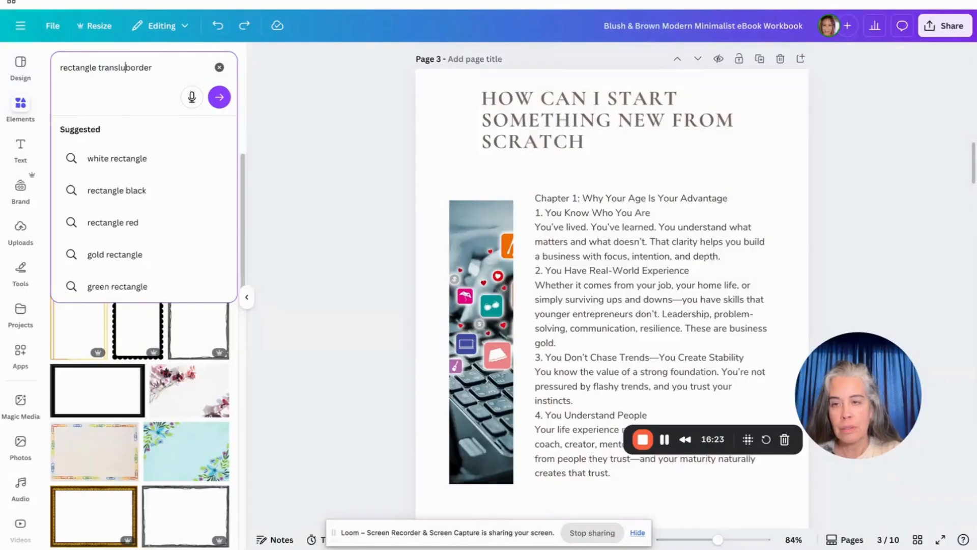
pyautogui.write('t')
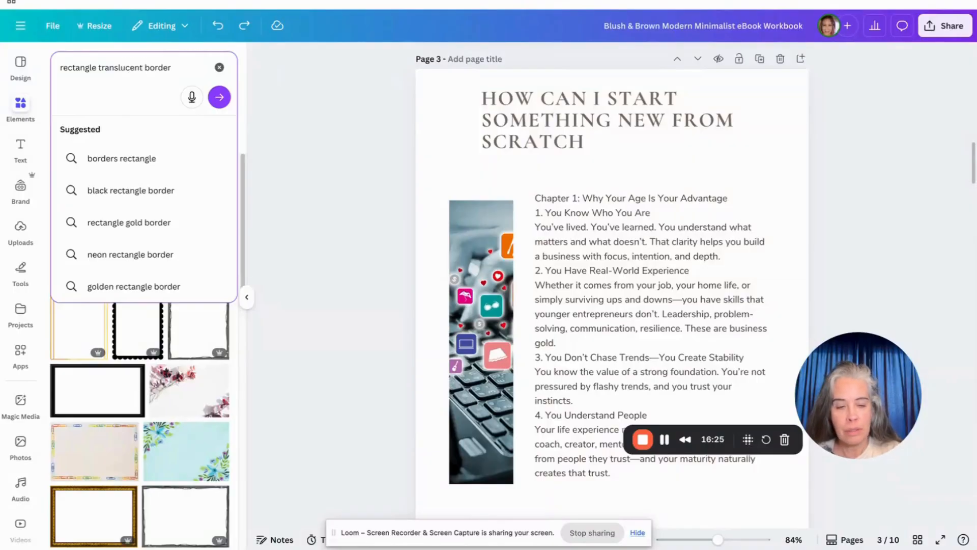
pyautogui.press('Return')
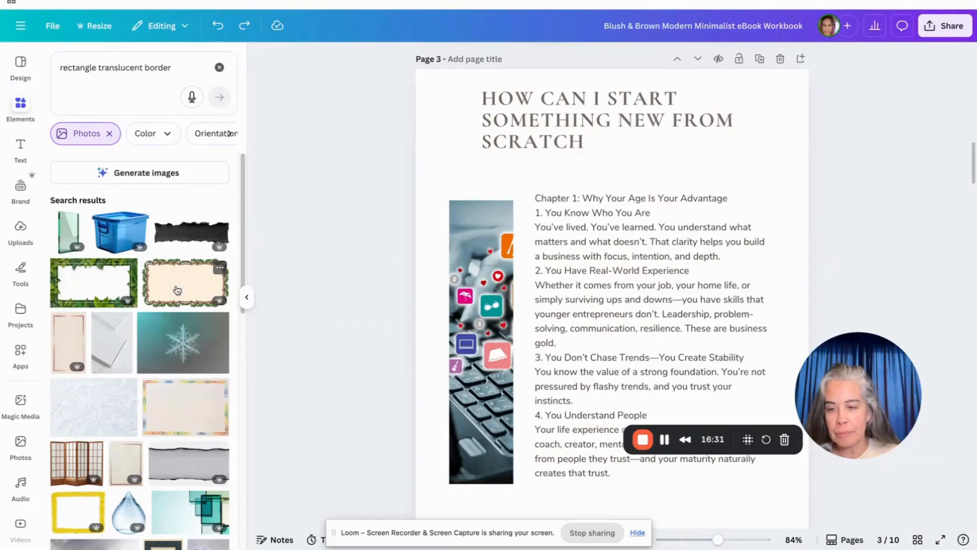
# Step: Try the torn gray paper image as a banner behind page 3's "How can I start something new from scratch" heading, resizing it around the text
pyautogui.click(175, 475)
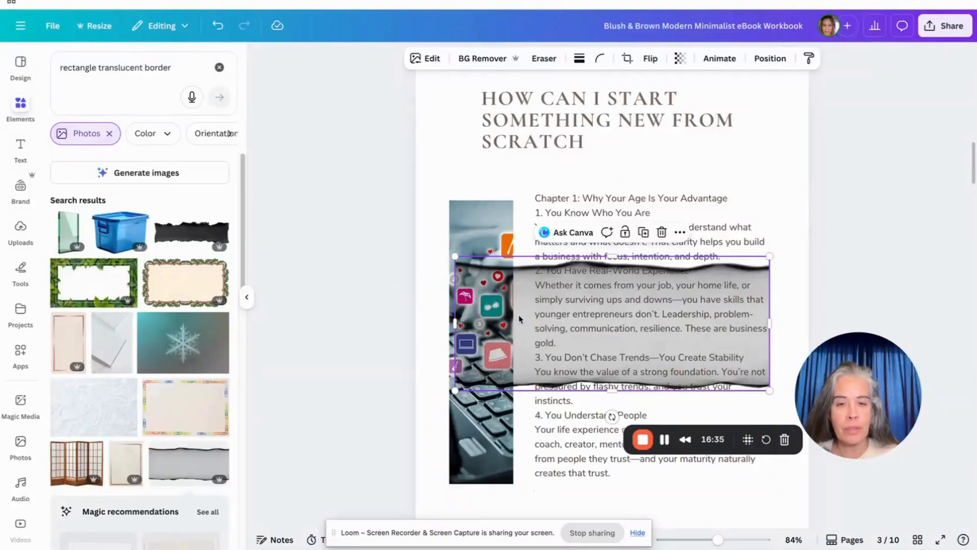
pyautogui.moveTo(519, 313); pyautogui.dragTo(513, 122)
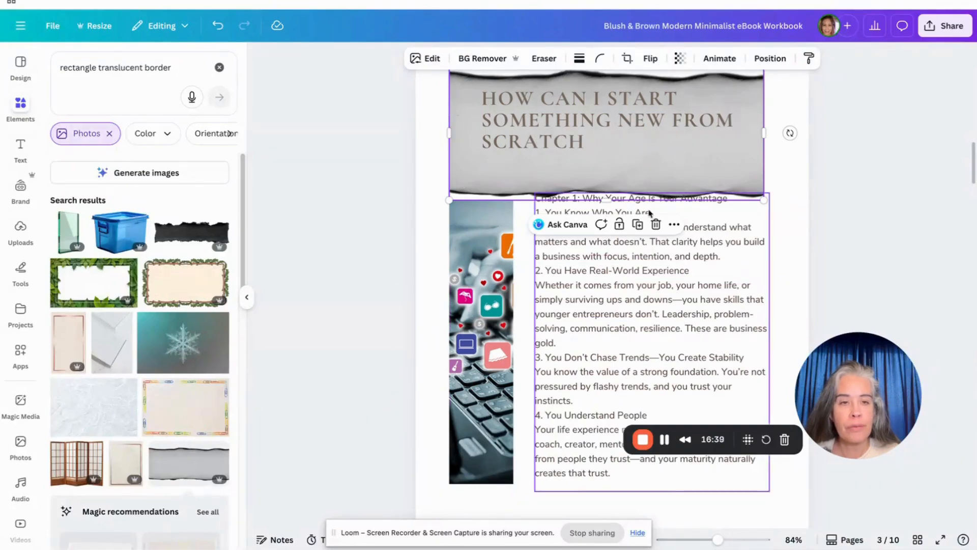
pyautogui.moveTo(764, 200); pyautogui.dragTo(746, 172)
pyautogui.moveTo(682, 159); pyautogui.dragTo(699, 157)
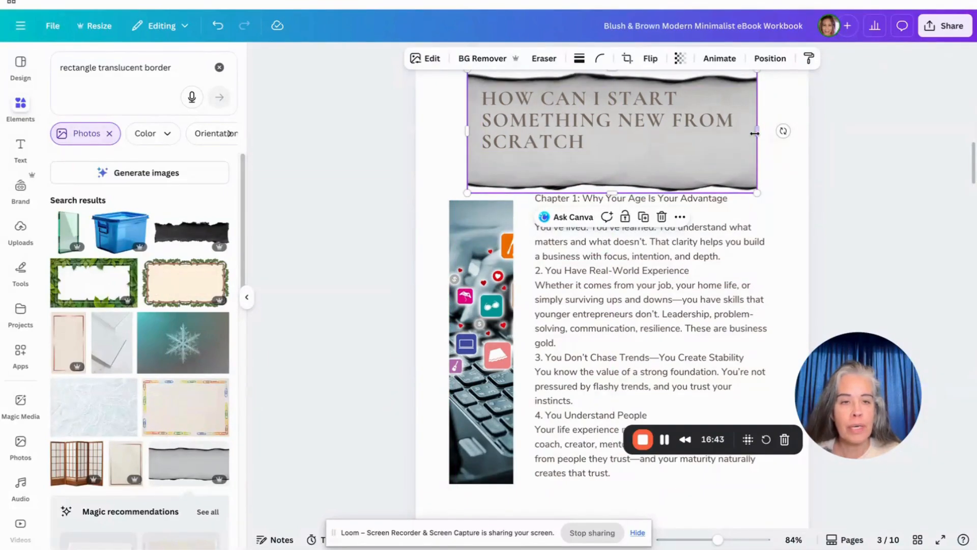
pyautogui.moveTo(757, 131); pyautogui.dragTo(779, 131)
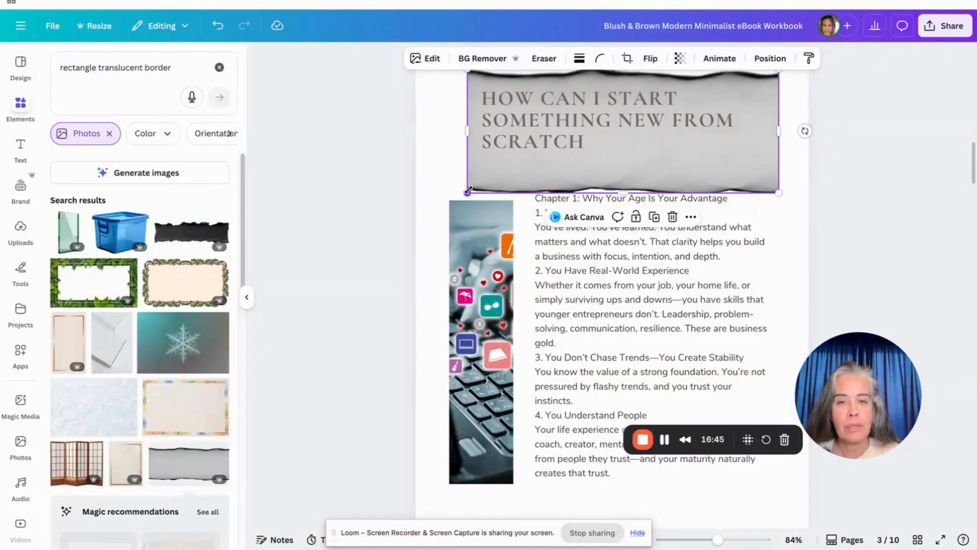
pyautogui.moveTo(467, 192); pyautogui.dragTo(482, 187)
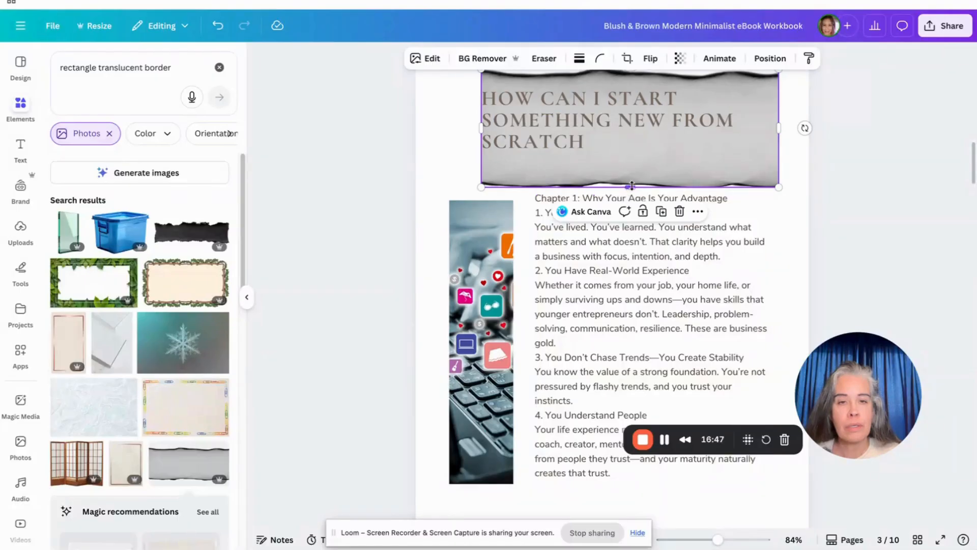
pyautogui.moveTo(631, 185); pyautogui.dragTo(647, 137)
# Step: Shift page 3's heading slightly right, and recenter and trim the torn paper image around it
pyautogui.click(611, 141)
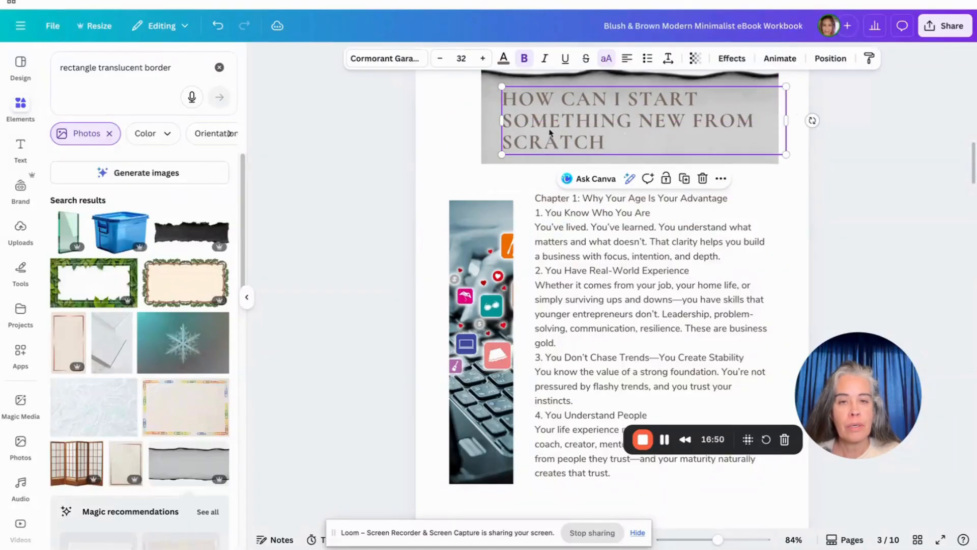
pyautogui.click(492, 131)
pyautogui.moveTo(492, 131); pyautogui.dragTo(482, 132)
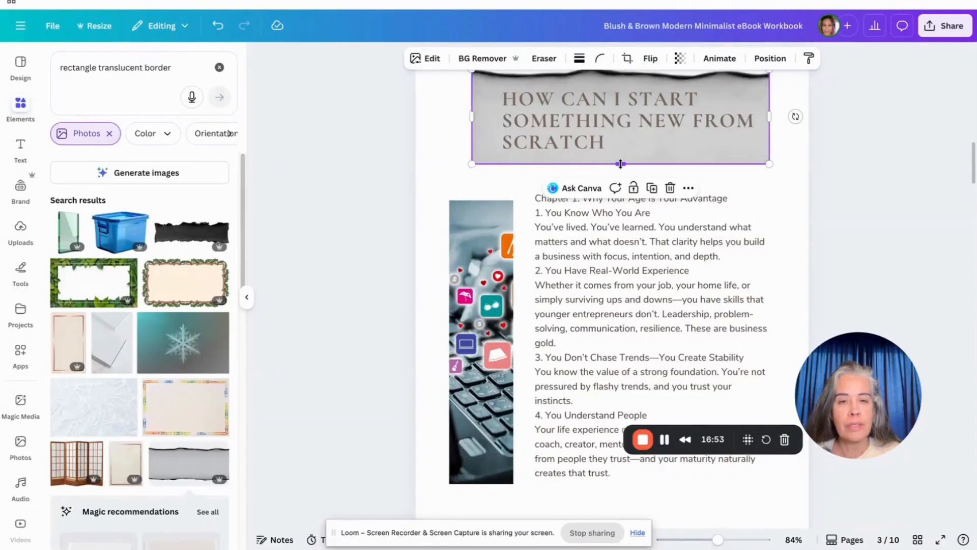
pyautogui.moveTo(621, 163)
pyautogui.mouseDown()
pyautogui.moveTo(622, 175)
pyautogui.moveTo(625, 160)
pyautogui.mouseUp()
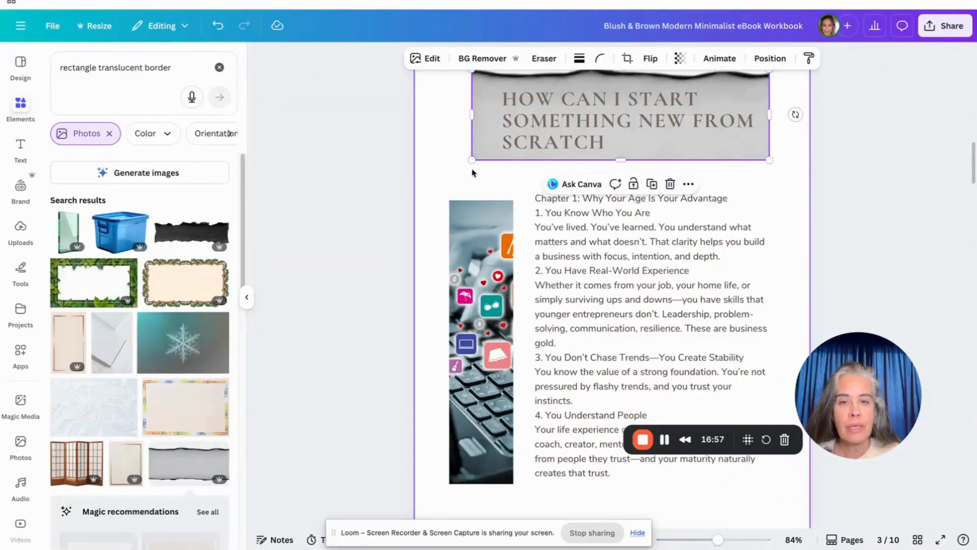
# Step: Delete the torn gray paper image behind page 3's heading
pyautogui.click(457, 166)
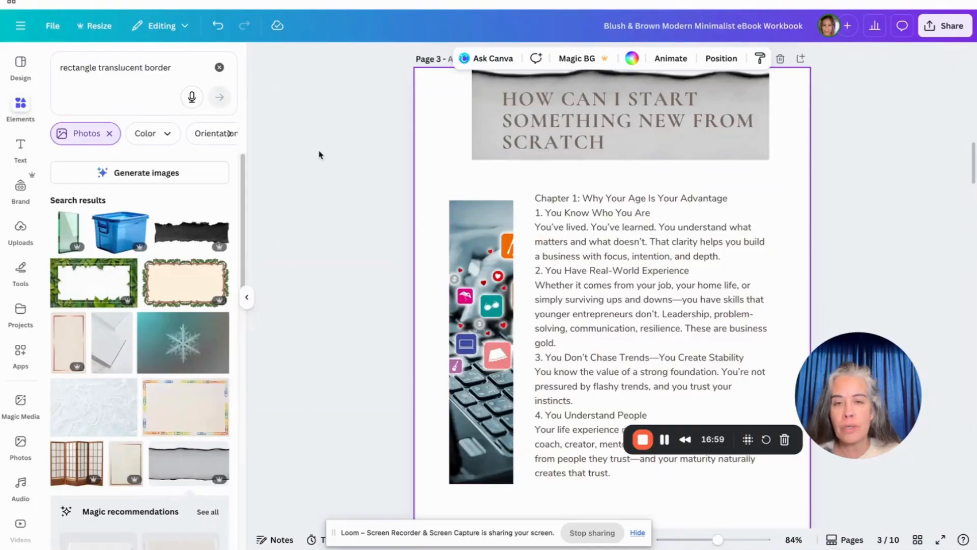
pyautogui.click(619, 151)
pyautogui.click(670, 184)
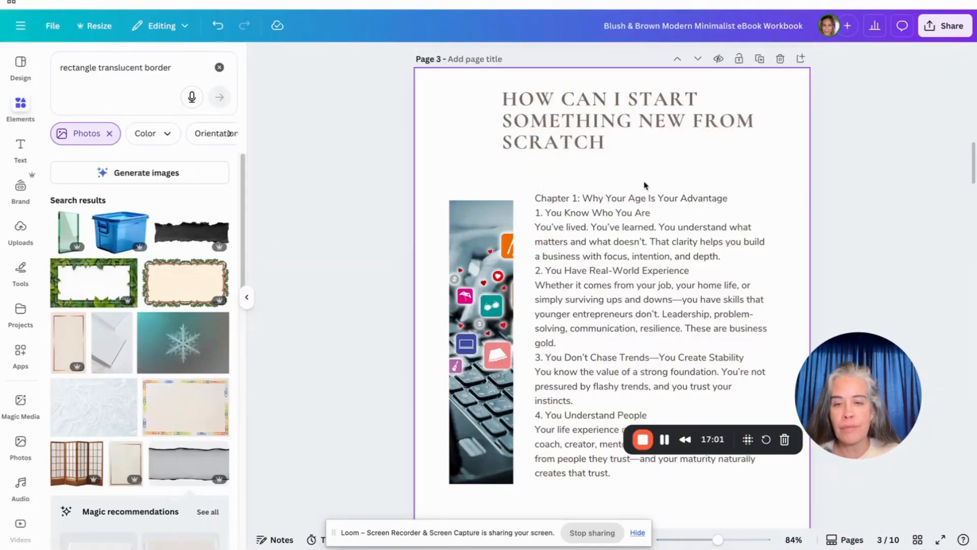
# Step: Recolor the yellow accents of the marbled border image behind page 3's heading with the Brand Kit's light beige
pyautogui.scroll(-5, 152, 224)
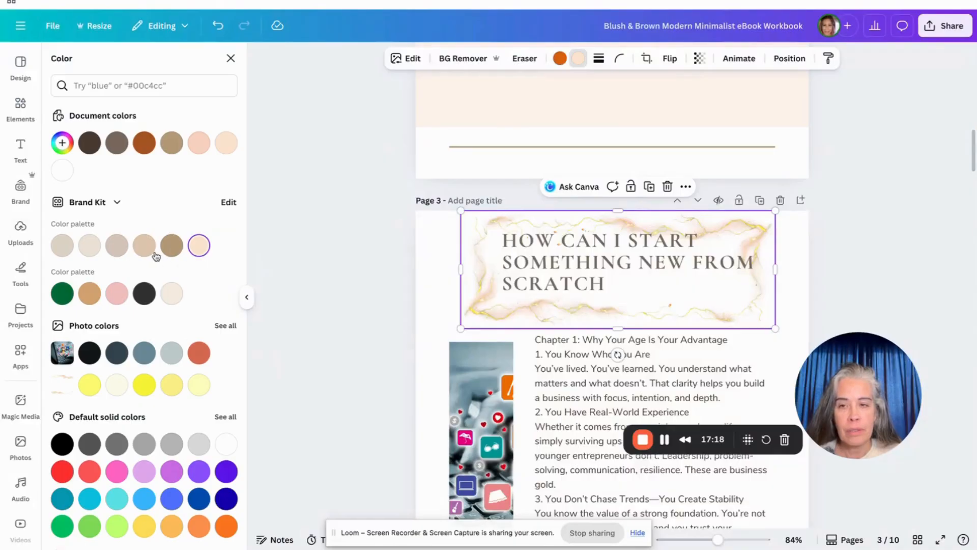
pyautogui.click(144, 244)
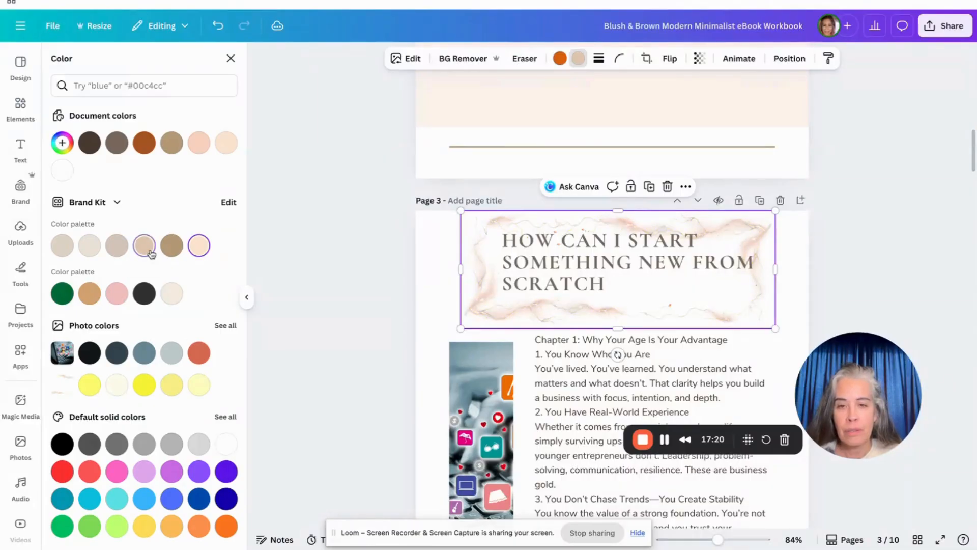
pyautogui.click(89, 245)
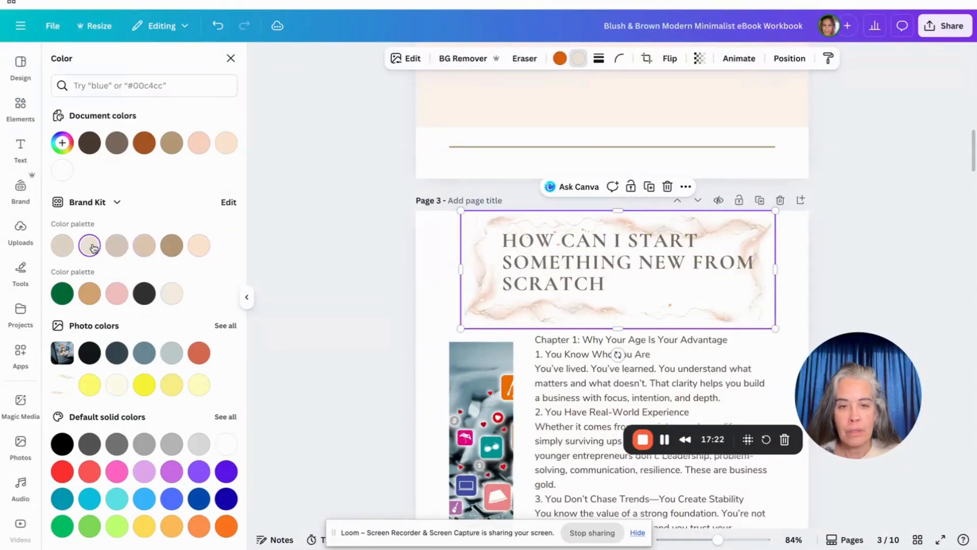
pyautogui.click(864, 279)
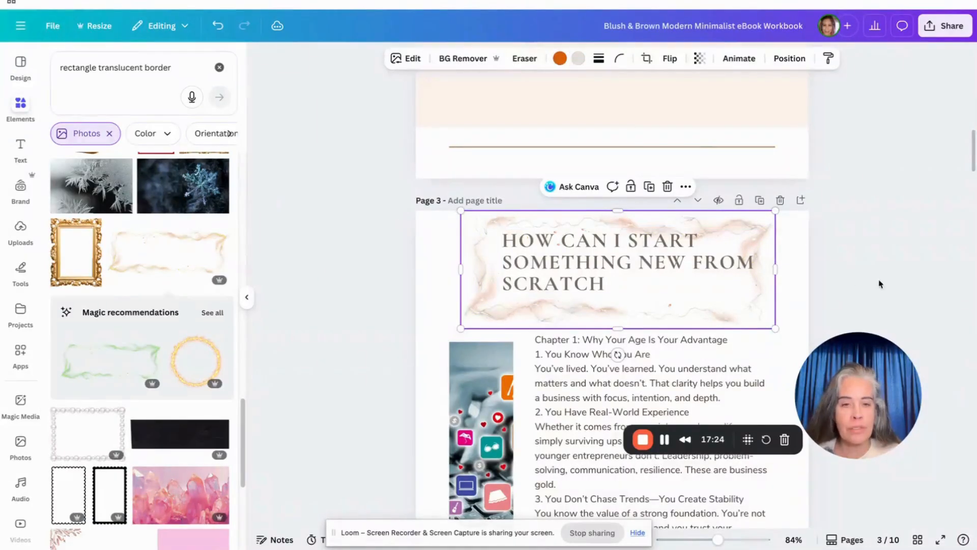
pyautogui.click(881, 282)
pyautogui.scroll(2, 864, 285)
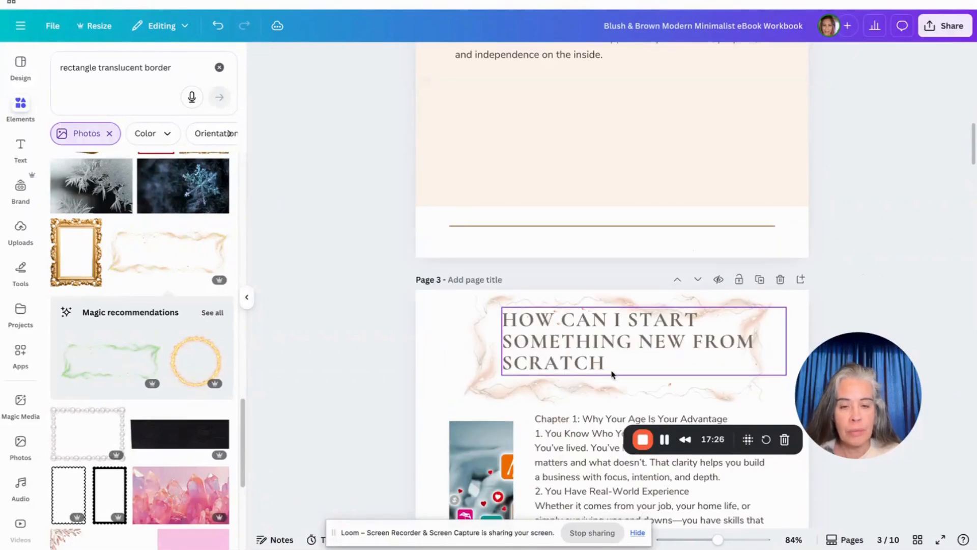
# Step: Switch to ChatGPT and copy the full "Chapter 2: Breaking the "Too Late" Myth" section, through "You don't have to either."
pyautogui.scroll(-10, 792, 290)
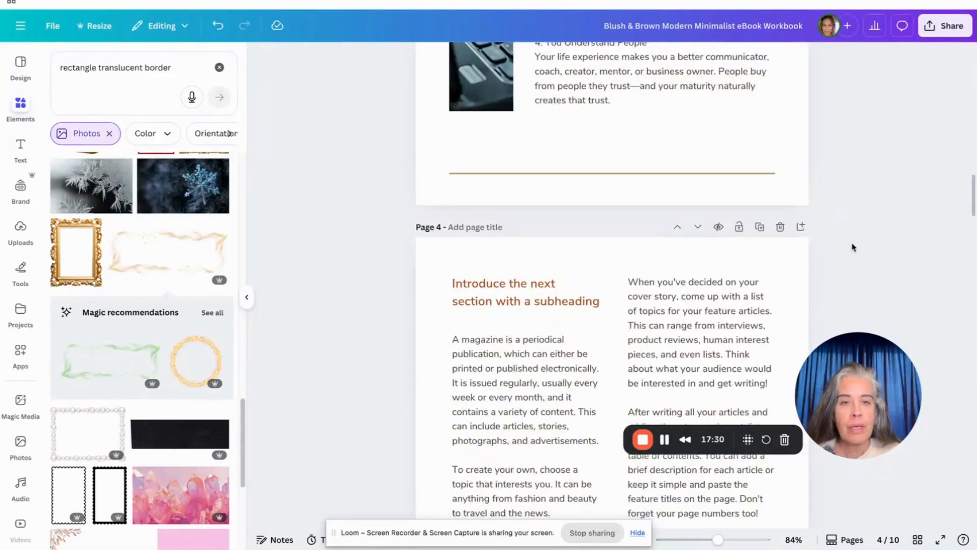
pyautogui.scroll(-2, 492, 233)
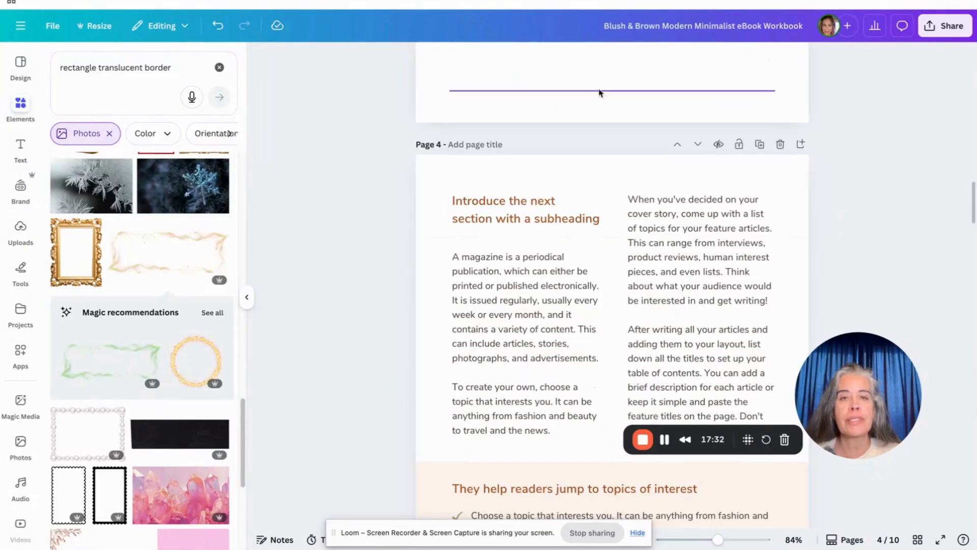
pyautogui.hotkey('ctrl', 'Tab')
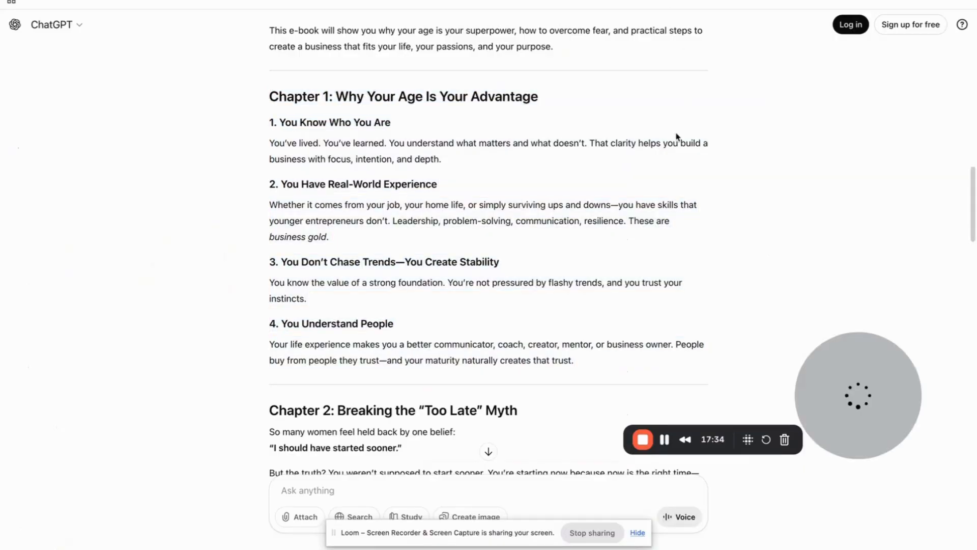
pyautogui.scroll(2, 696, 152)
pyautogui.scroll(-10, 694, 159)
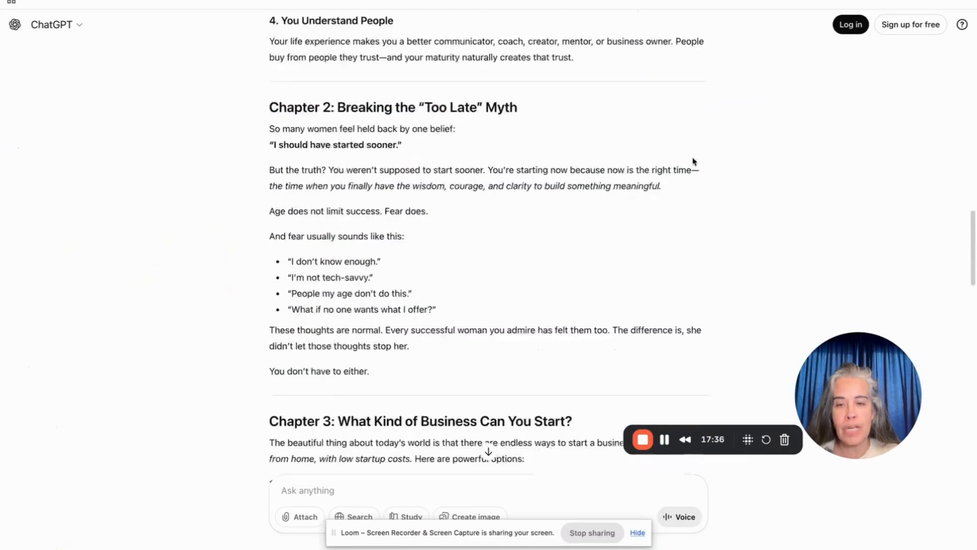
pyautogui.scroll(2, 680, 156)
pyautogui.scroll(2, 680, 155)
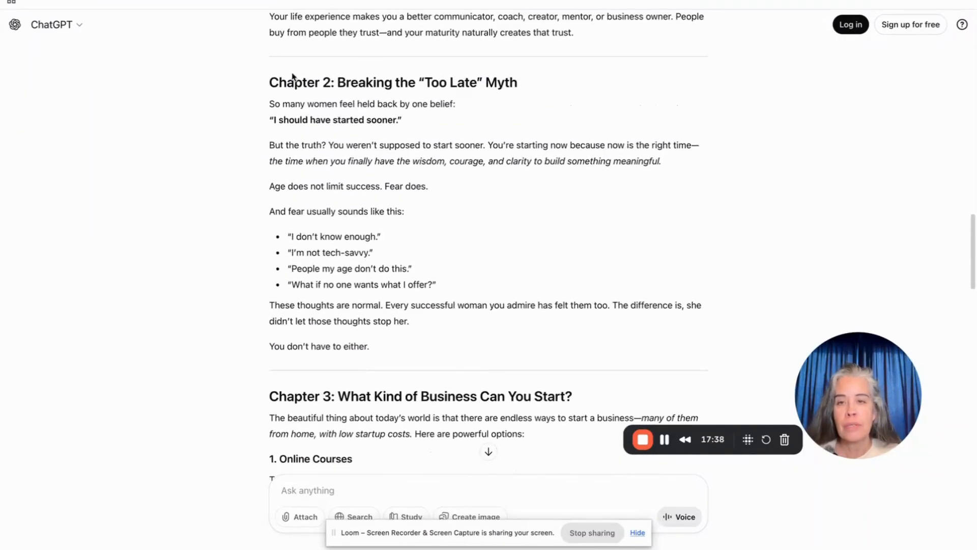
pyautogui.moveTo(265, 77); pyautogui.dragTo(507, 346)
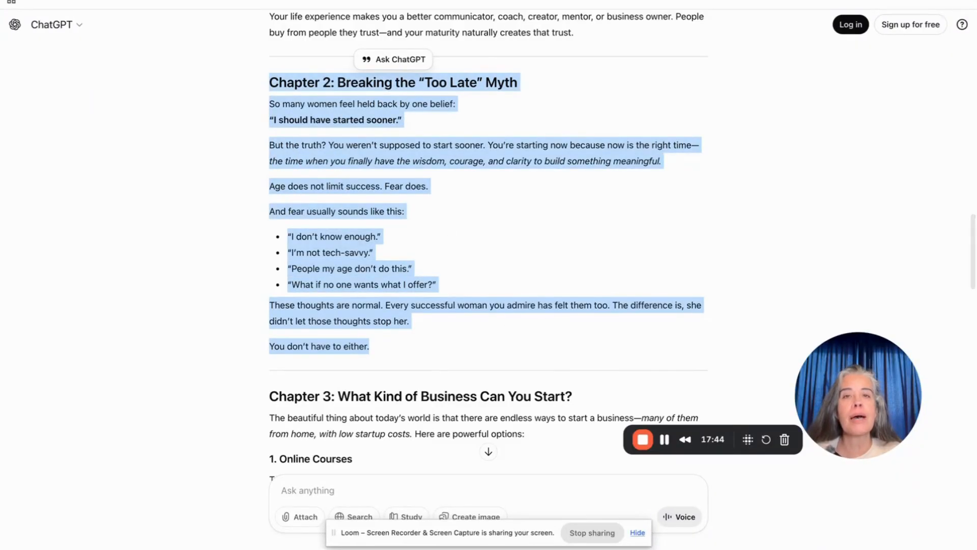
# Step: Switch to Canva and replace the "A magazine is a periodical publication" placeholder text on page 4 with the copied Chapter 2 section
pyautogui.click(507, 1)
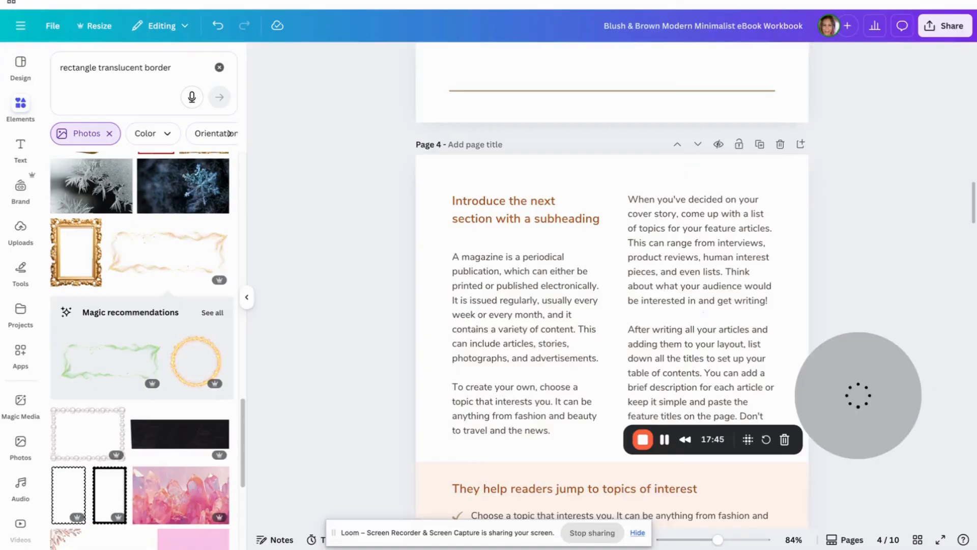
pyautogui.doubleClick(504, 266)
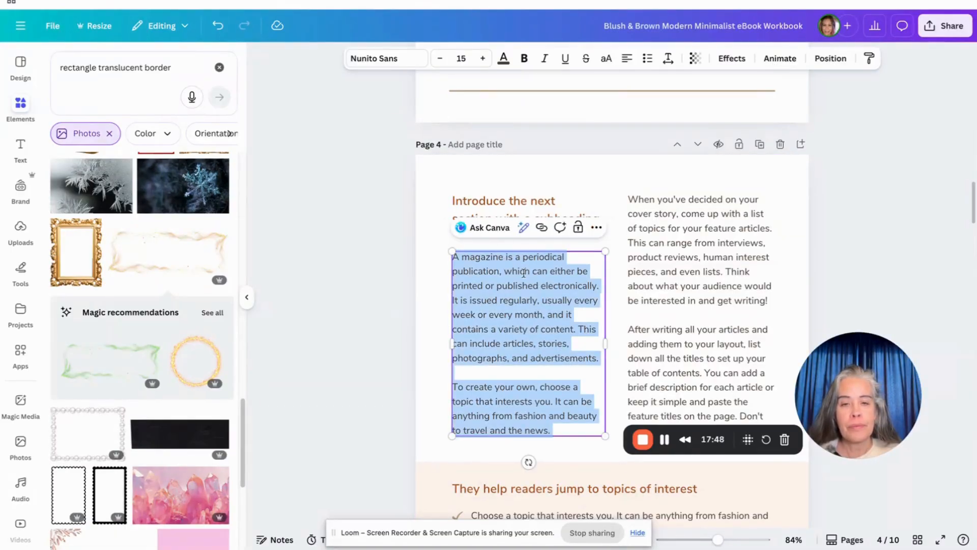
pyautogui.hotkey('ctrl', 'v')
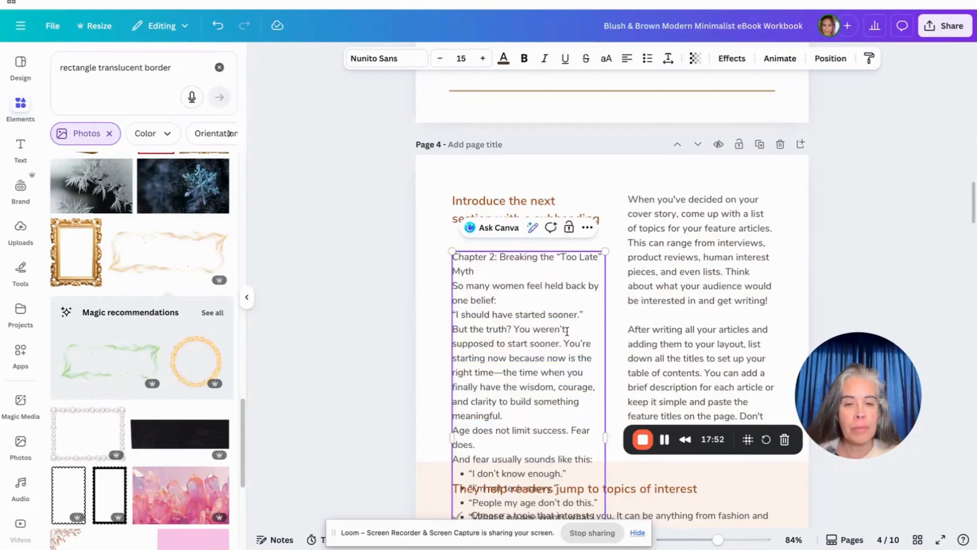
pyautogui.moveTo(566, 328); pyautogui.dragTo(453, 313)
pyautogui.click(556, 345)
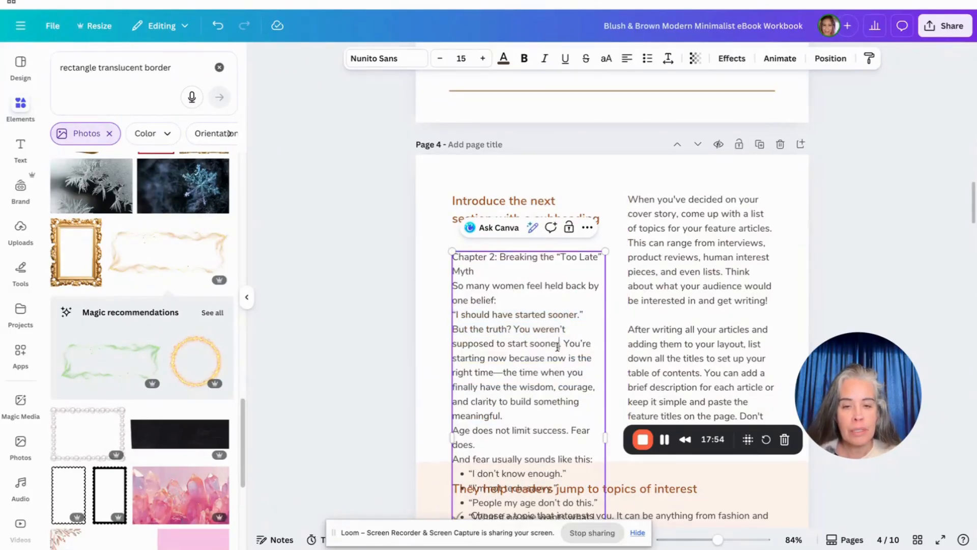
# Step: Delete page 4's "They help readers jump to topics of interest" subheading, the two checklist paragraphs below it, and the peach background block
pyautogui.scroll(3, 574, 356)
pyautogui.scroll(-7, 573, 364)
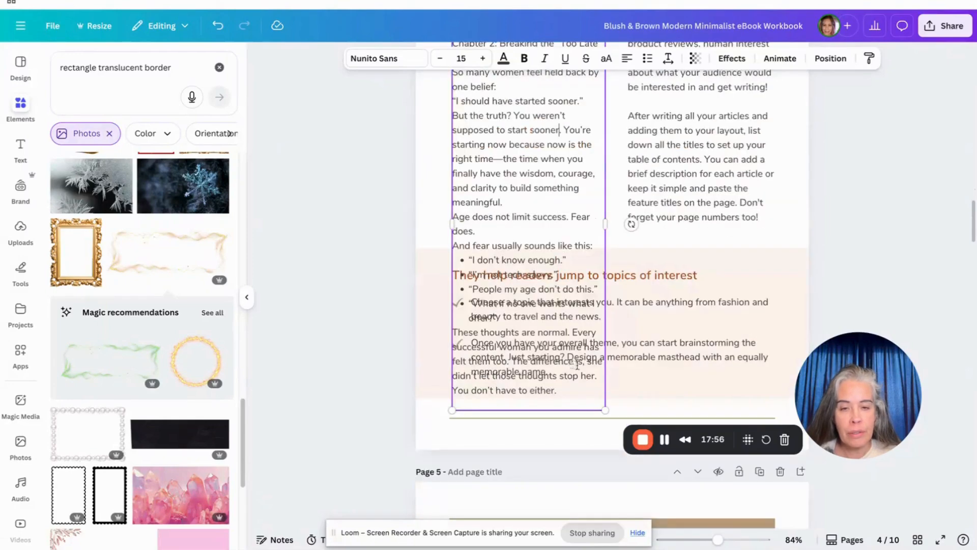
pyautogui.click(669, 279)
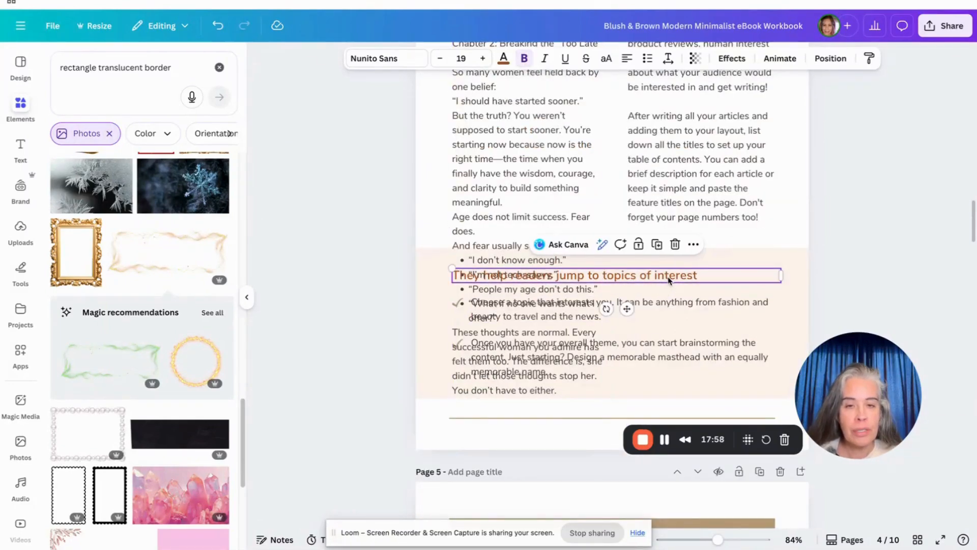
pyautogui.click(674, 245)
pyautogui.click(676, 303)
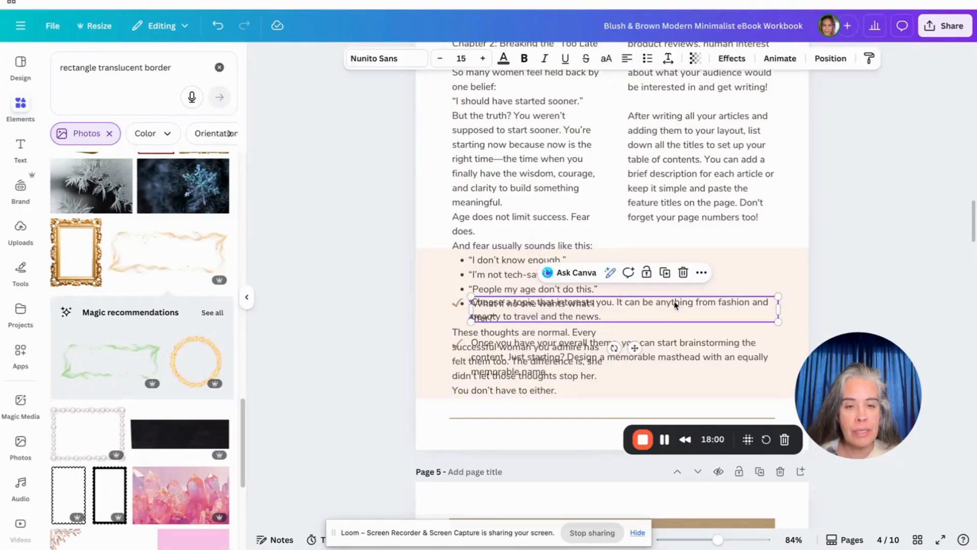
pyautogui.click(683, 275)
pyautogui.click(682, 351)
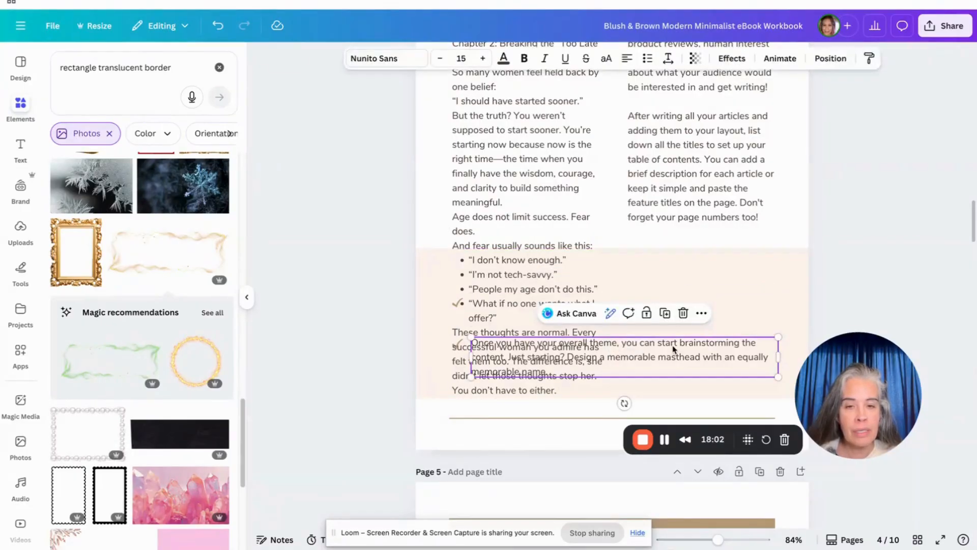
pyautogui.click(684, 313)
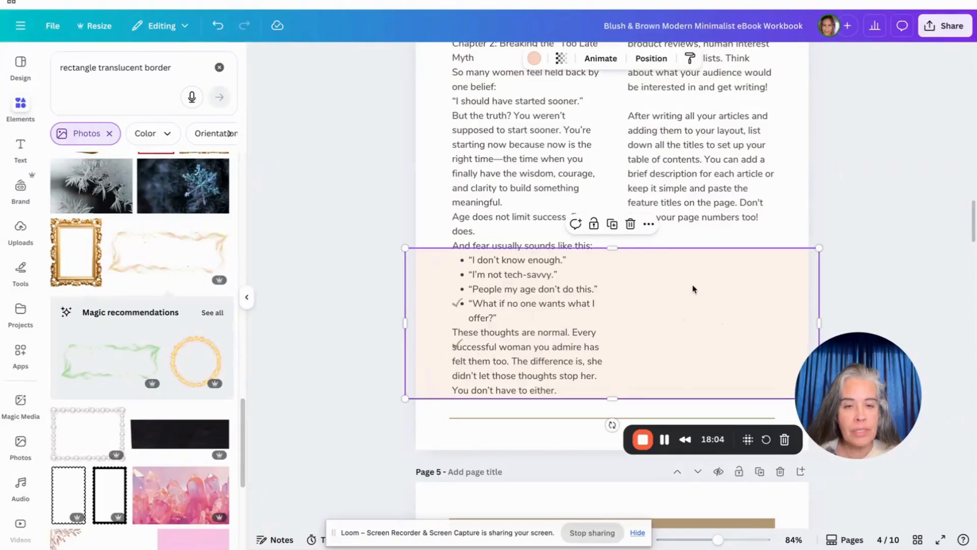
pyautogui.click(637, 235)
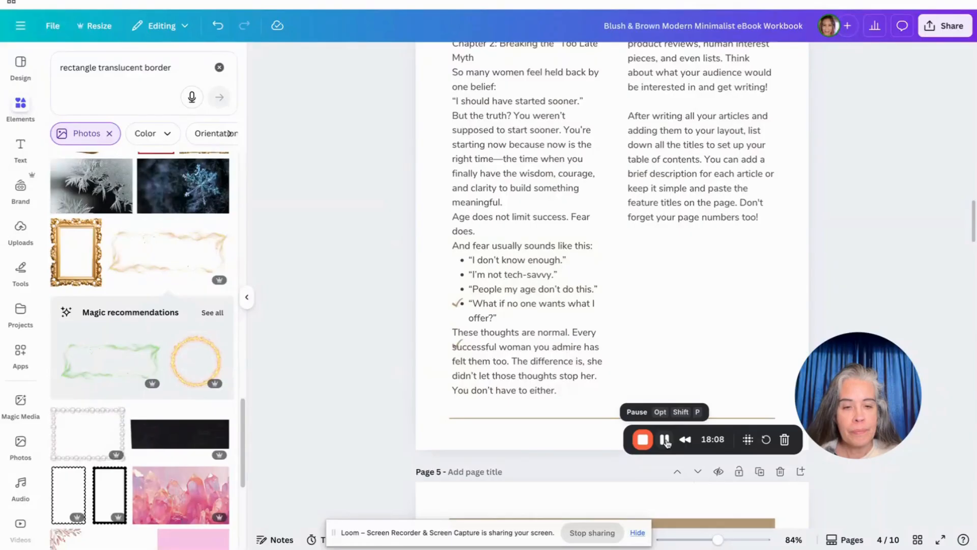
# Step: Copy the passage from "And fear usually sounds like this:" through "You don't have to either." in page 4's Chapter 2 text
pyautogui.scroll(-4, 666, 368)
pyautogui.scroll(2, 672, 354)
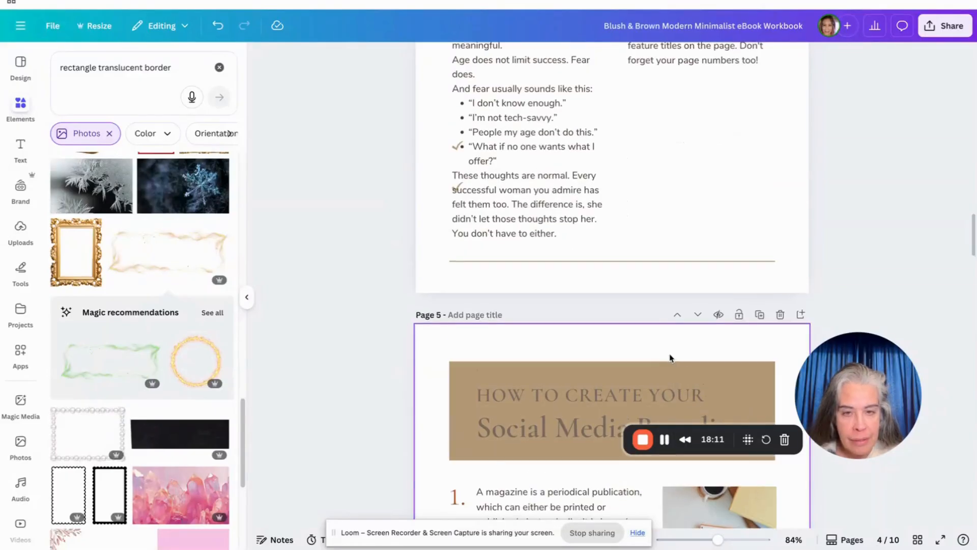
pyautogui.scroll(3, 669, 360)
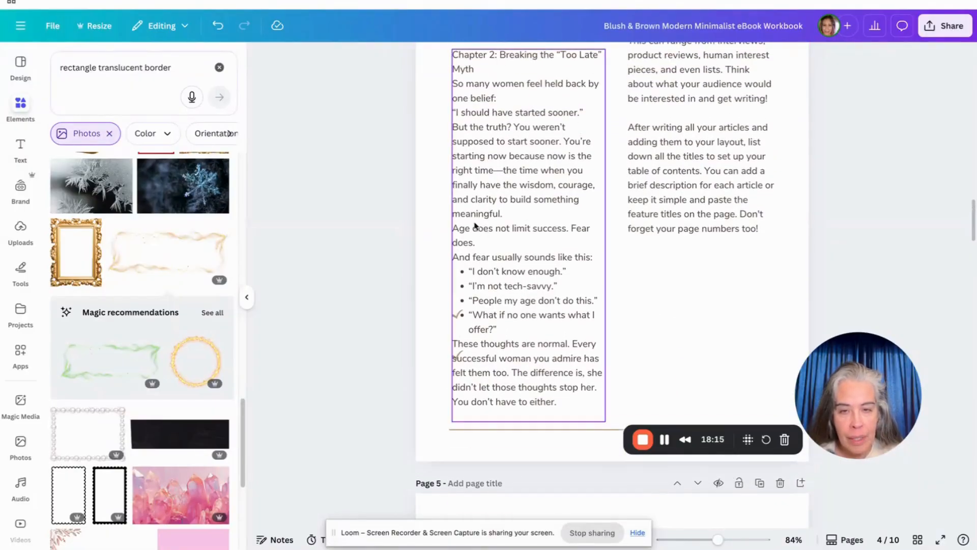
pyautogui.click(454, 259)
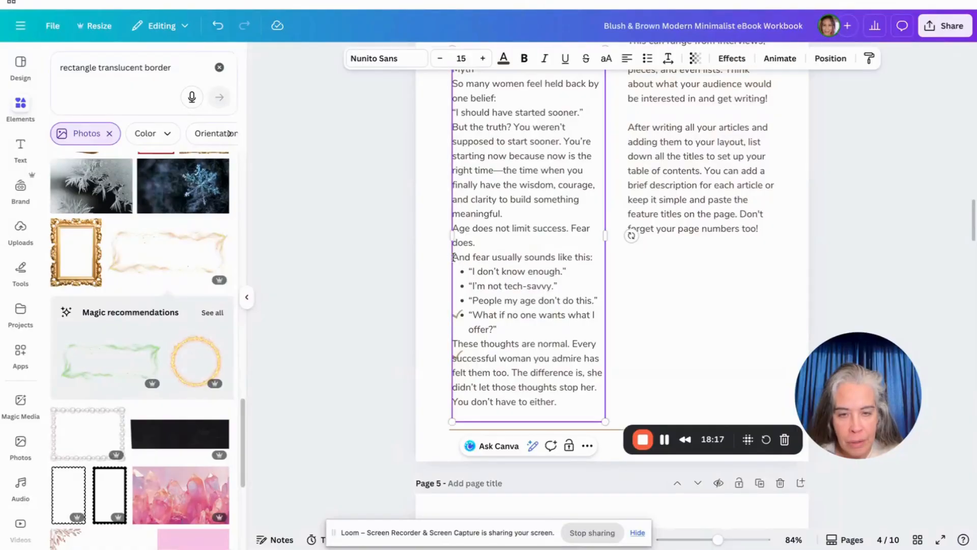
pyautogui.moveTo(453, 257); pyautogui.dragTo(582, 401)
pyautogui.hotkey('ctrl', 'c')
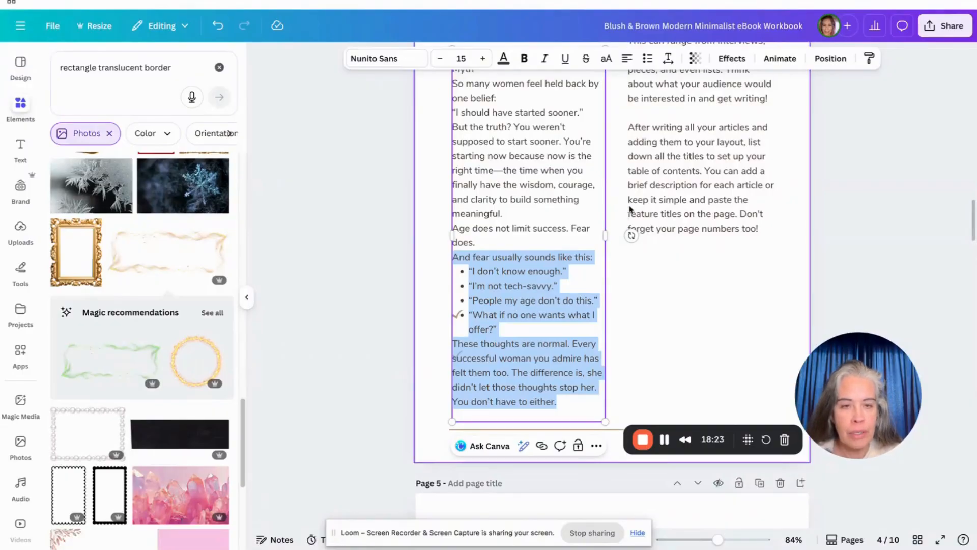
# Step: Replace page 4's second-column placeholder text, starting "When you've decided on your cover story", with the copied passage
pyautogui.click(704, 197)
pyautogui.scroll(-4, 695, 213)
pyautogui.scroll(-2, 695, 213)
pyautogui.scroll(8, 694, 216)
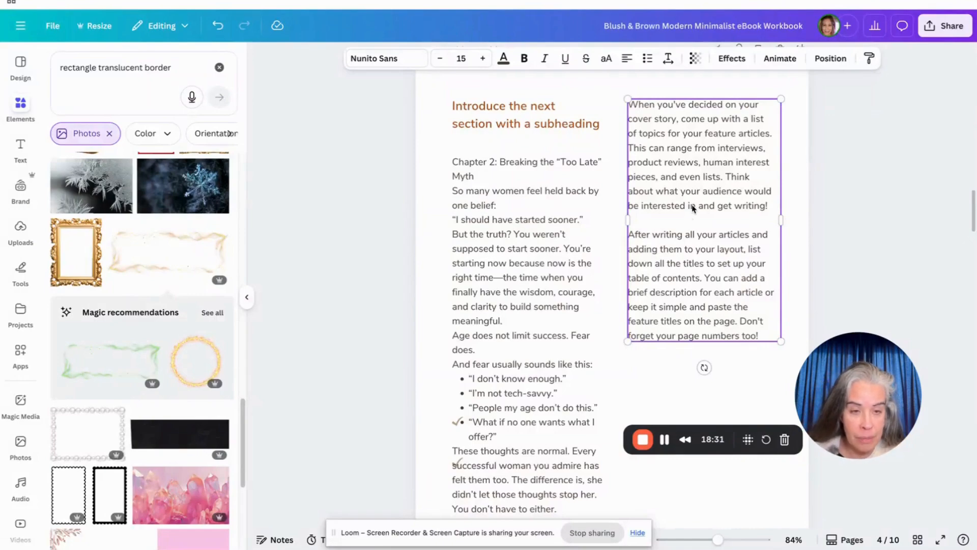
pyautogui.doubleClick(697, 176)
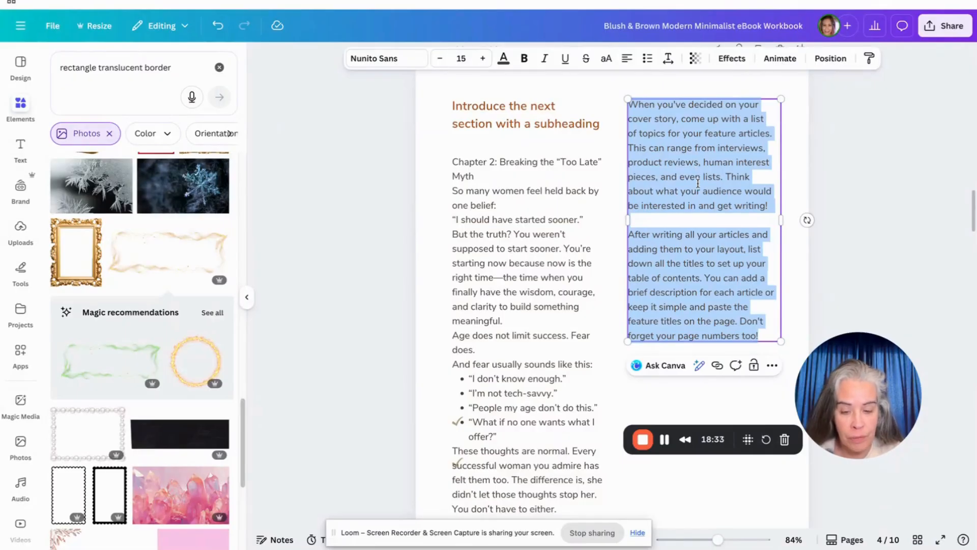
pyautogui.hotkey('ctrl', 'v')
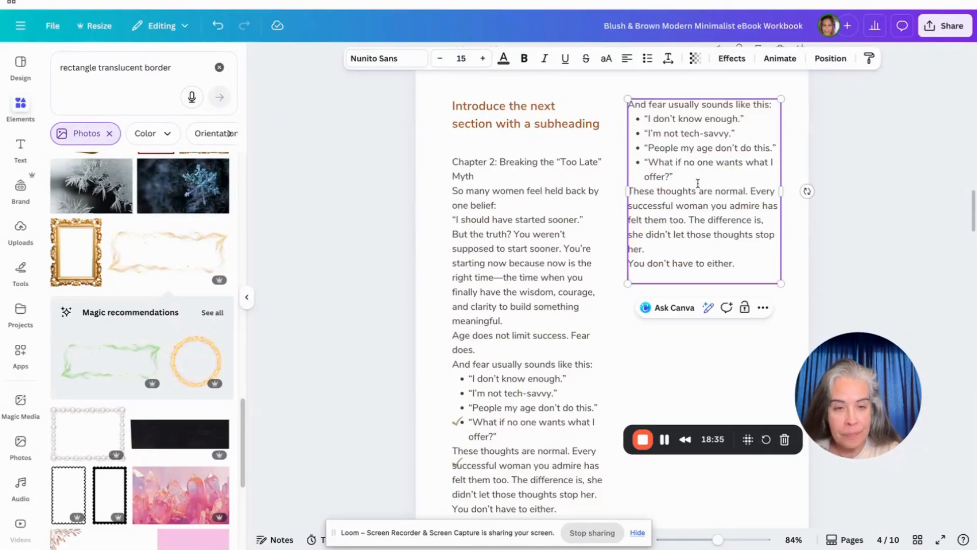
pyautogui.click(677, 310)
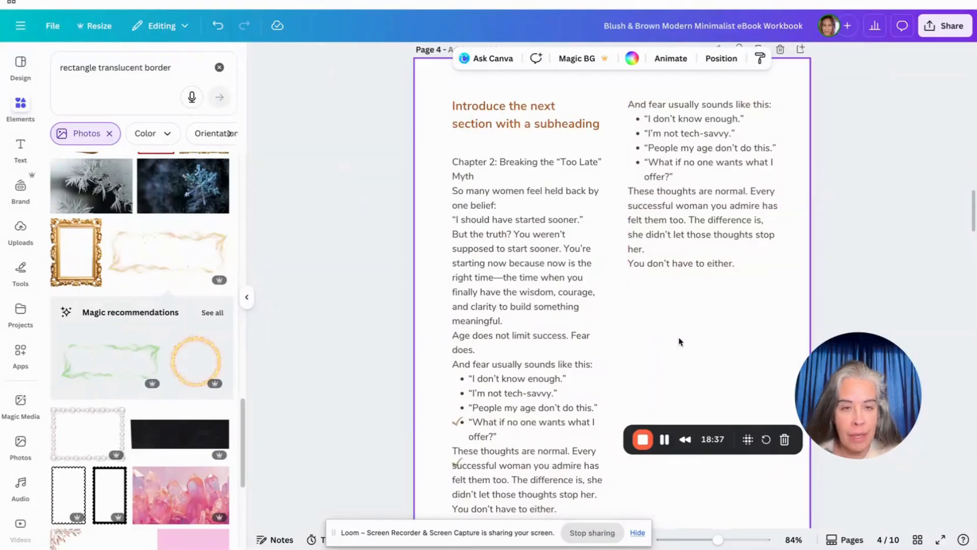
# Step: Delete the passage from "And fear usually sounds like this:" onward in page 4's first column, plus the leftover checkmarks and placeholder subheading
pyautogui.scroll(1, 683, 337)
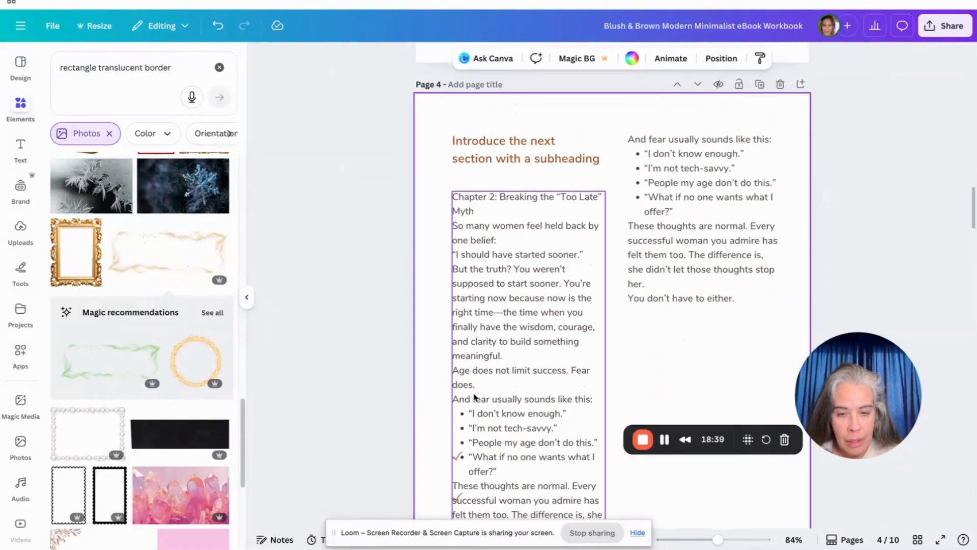
pyautogui.click(456, 401)
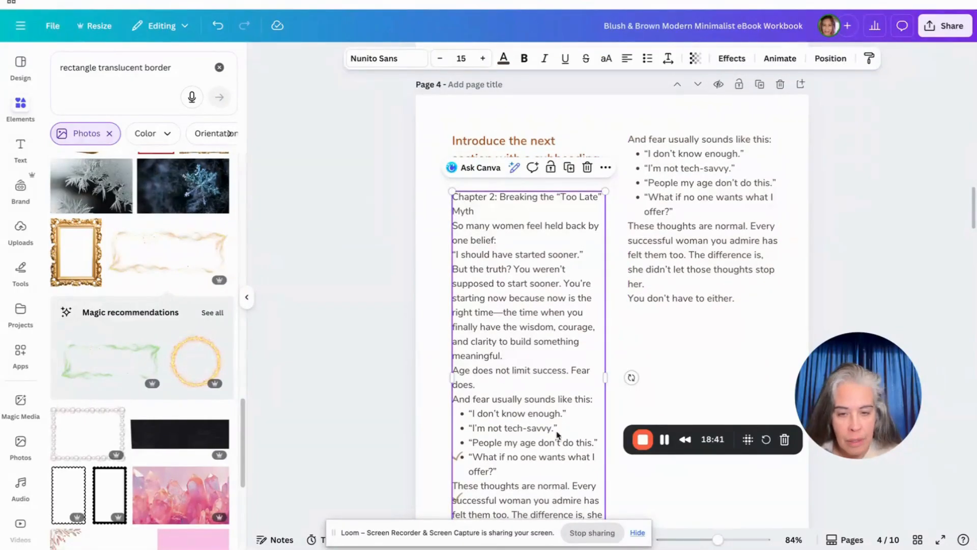
pyautogui.click(665, 441)
pyautogui.hotkey('ctrl', 'z')
pyautogui.click(663, 439)
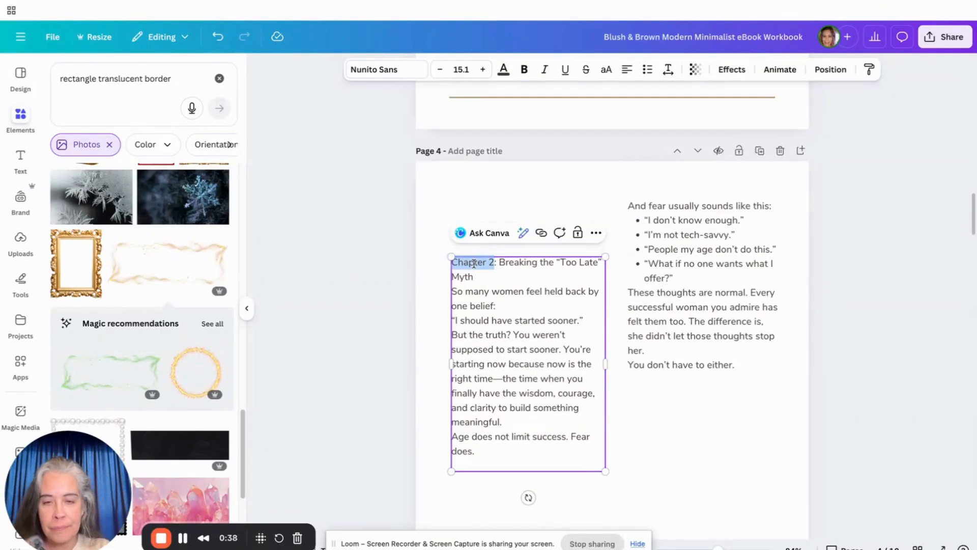
# Step: Paste "Chapter 2" as a separate text box on page 4 and place it above the first text column
pyautogui.click(478, 194)
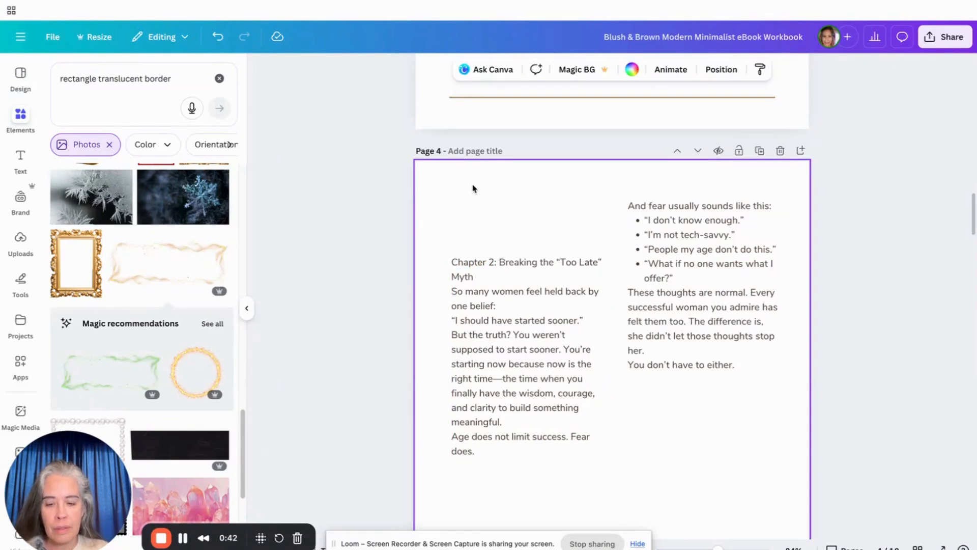
pyautogui.hotkey('ctrl', 'v')
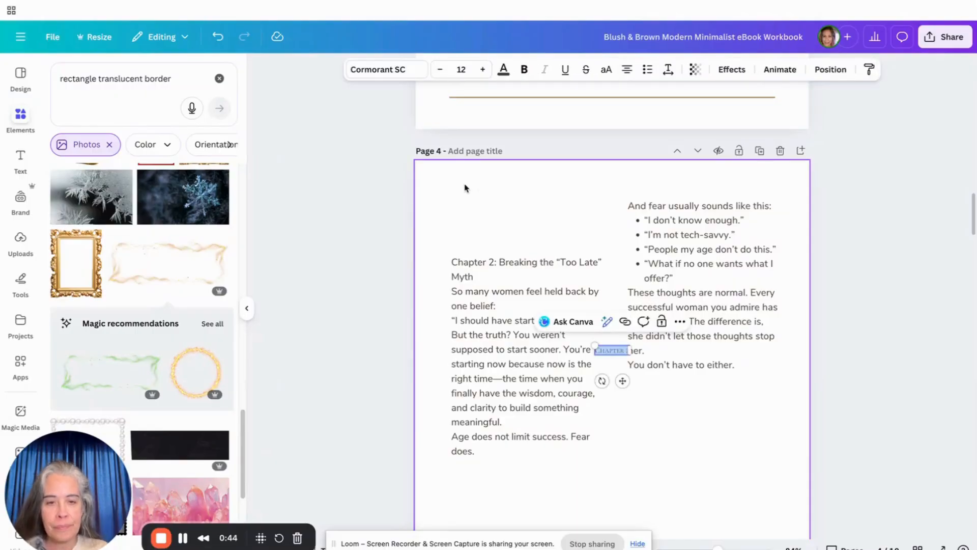
pyautogui.click(617, 392)
pyautogui.click(608, 352)
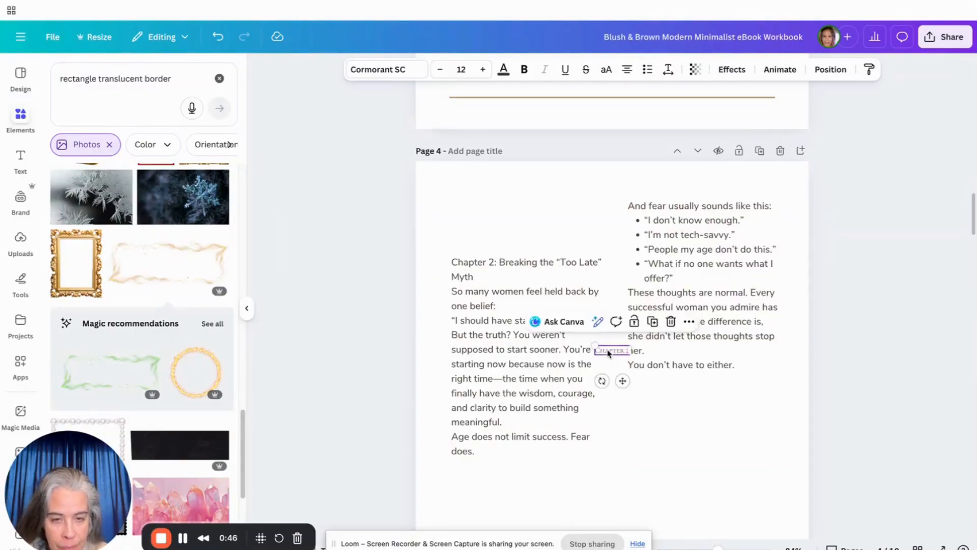
pyautogui.moveTo(608, 352); pyautogui.dragTo(479, 189)
# Step: Set the "Chapter 2" heading's font size to 23 and make it bold
pyautogui.doubleClick(480, 186)
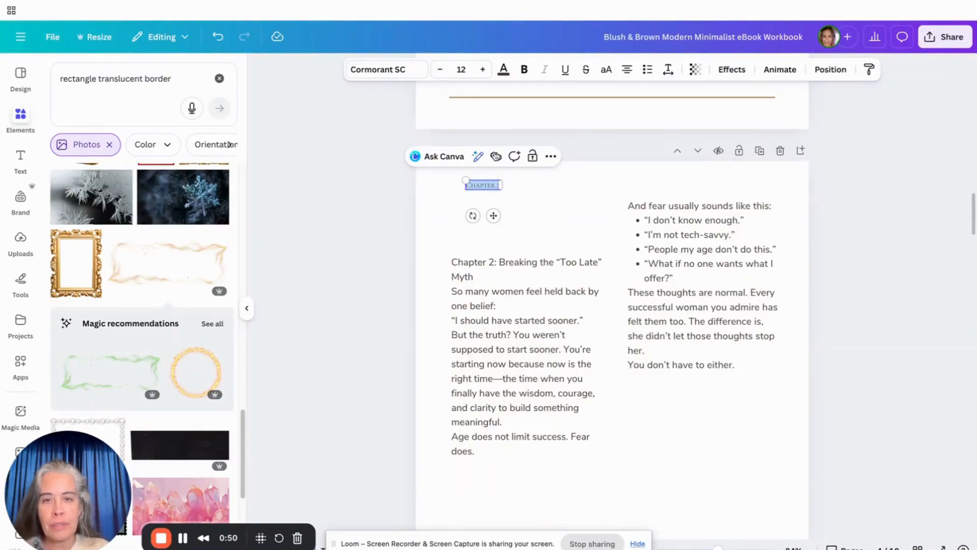
pyautogui.click(483, 69)
pyautogui.click(483, 70)
pyautogui.click(483, 70)
pyautogui.click(482, 69)
pyautogui.click(482, 70)
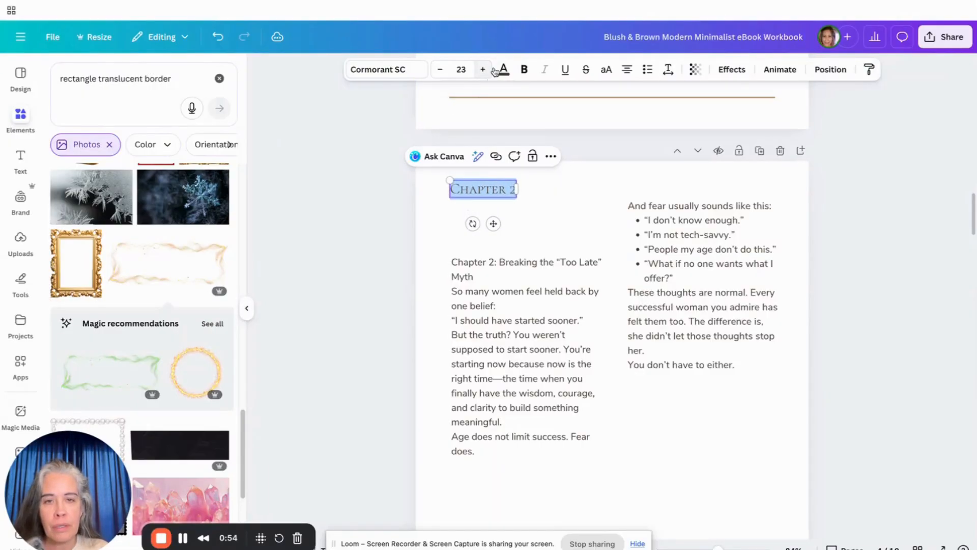
pyautogui.click(522, 70)
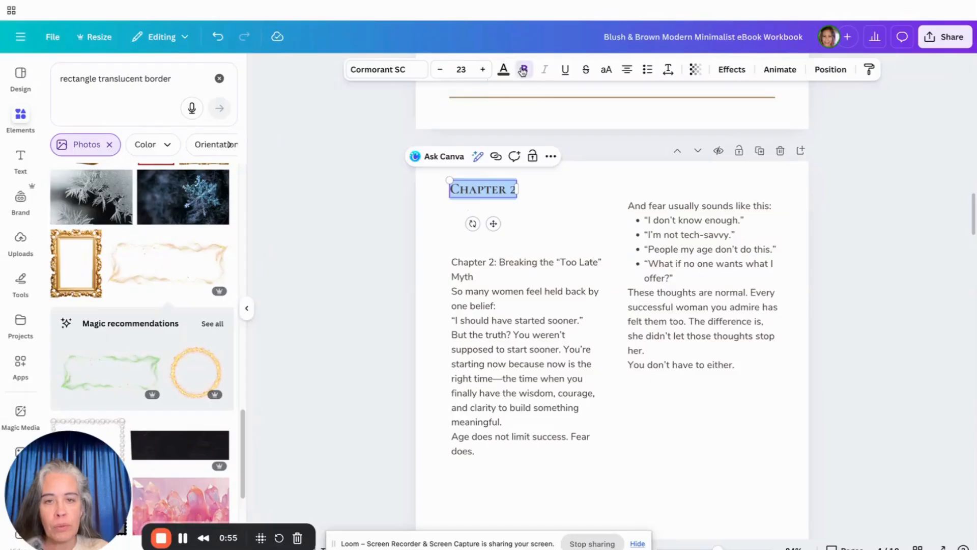
# Step: Change the "Chapter 2" heading's font to Klemer Display and scale it up to size 32.5
pyautogui.click(402, 70)
pyautogui.click(122, 251)
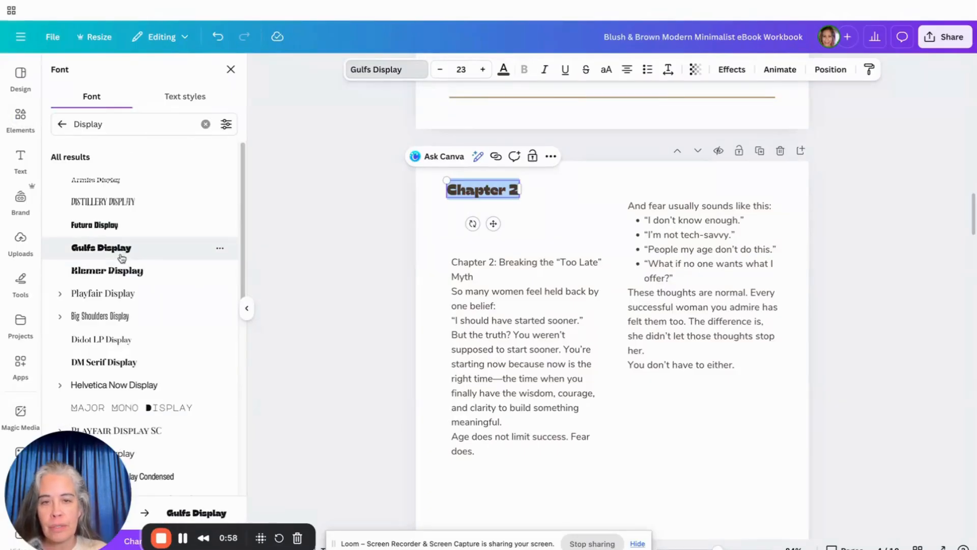
pyautogui.click(116, 272)
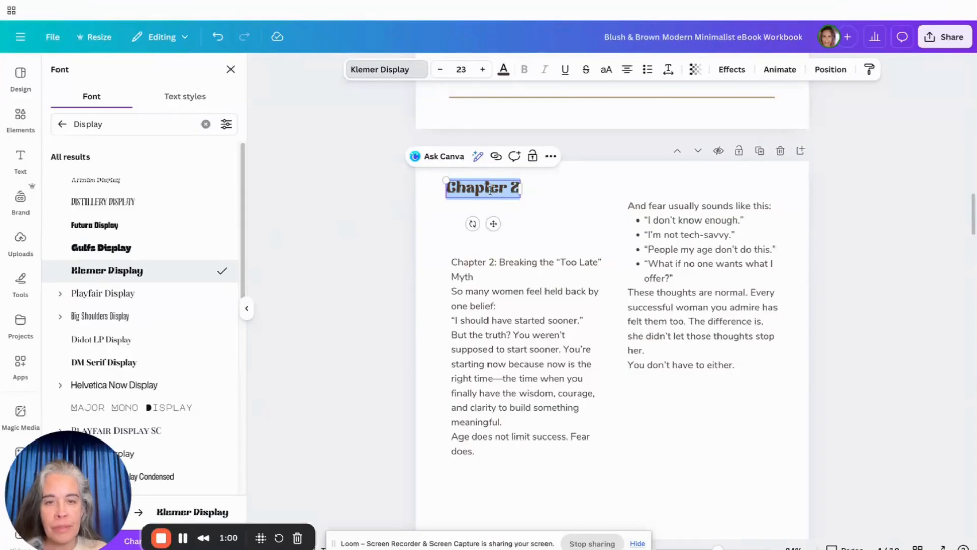
pyautogui.moveTo(446, 181); pyautogui.dragTo(489, 186)
pyautogui.click(529, 194)
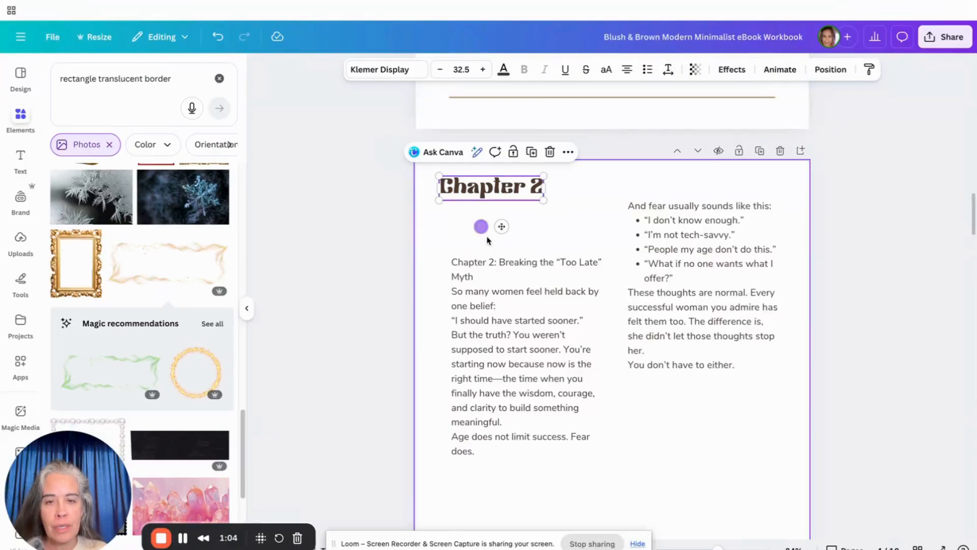
# Step: Move page 4's first text column up slightly and remove "Chapter 2:" from its opening line, keeping "Breaking the "Too Late" Myth"
pyautogui.click(489, 259)
pyautogui.moveTo(491, 260)
pyautogui.mouseDown()
pyautogui.moveTo(460, 257)
pyautogui.moveTo(491, 262)
pyautogui.moveTo(480, 260)
pyautogui.moveTo(493, 247)
pyautogui.mouseUp()
pyautogui.click(472, 253)
pyautogui.doubleClick(489, 249)
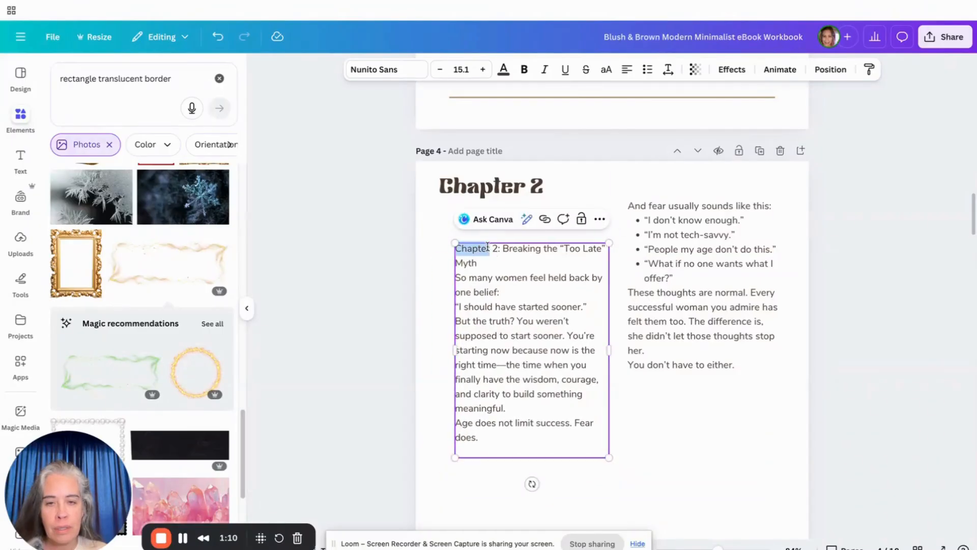
pyautogui.press('BackSpace')
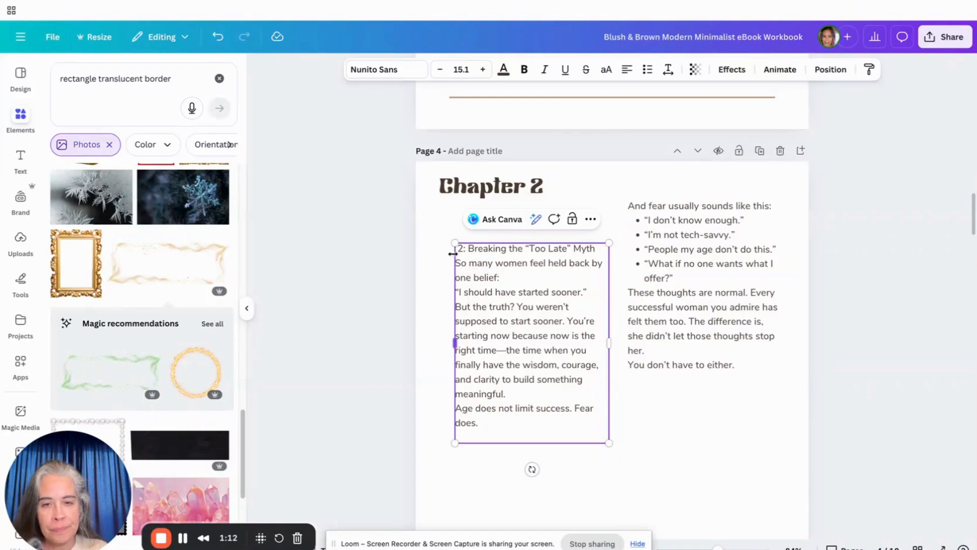
pyautogui.moveTo(466, 249); pyautogui.dragTo(456, 249)
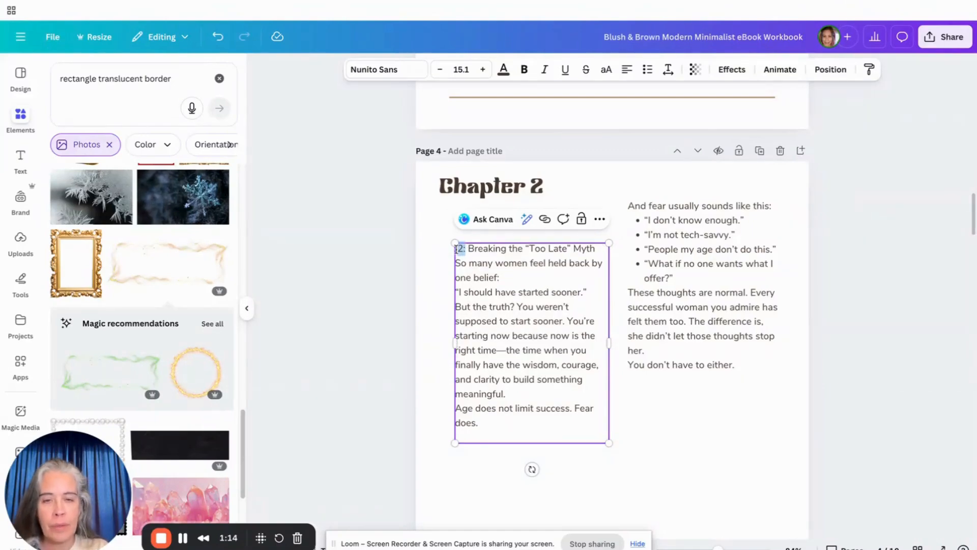
pyautogui.press('BackSpace')
pyautogui.click(668, 417)
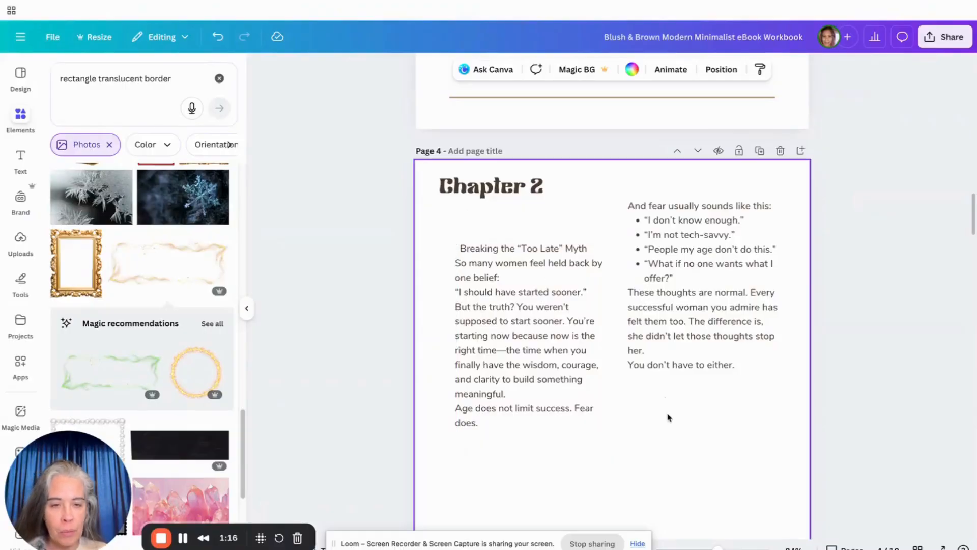
# Step: Move the photo of the woman holding a laptop below page 4's text columns, shrink it slightly and center it above the bottom line
pyautogui.scroll(-1, 755, 377)
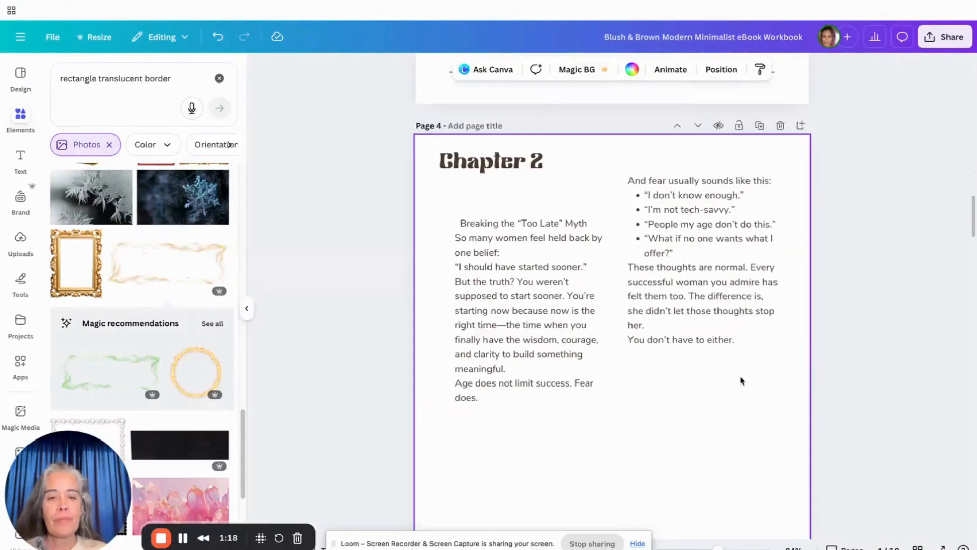
pyautogui.scroll(-4, 741, 381)
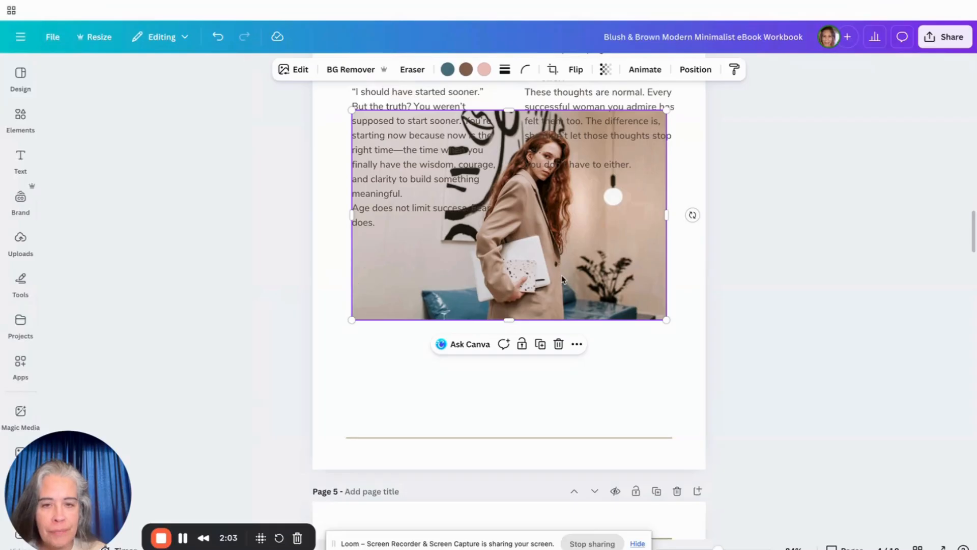
pyautogui.moveTo(563, 279); pyautogui.dragTo(569, 384)
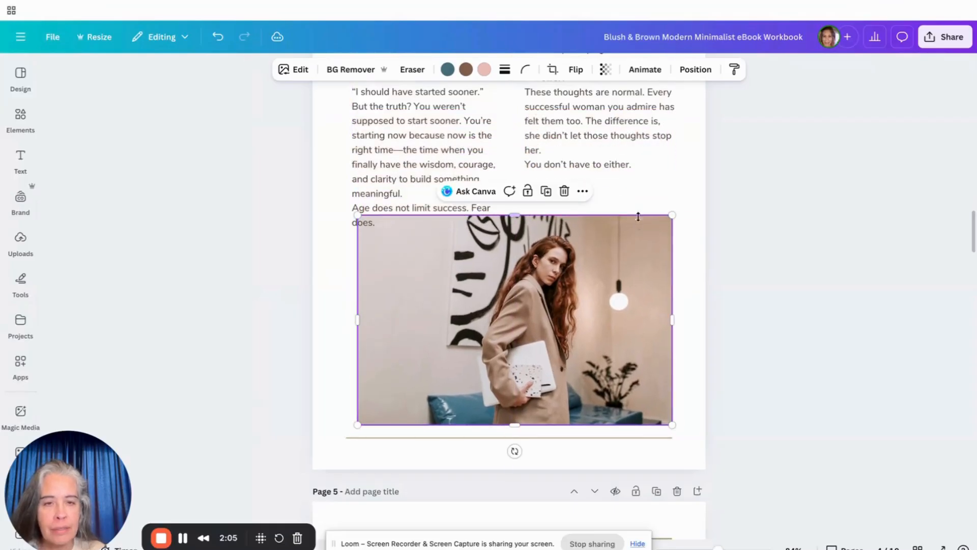
pyautogui.moveTo(672, 215); pyautogui.dragTo(651, 230)
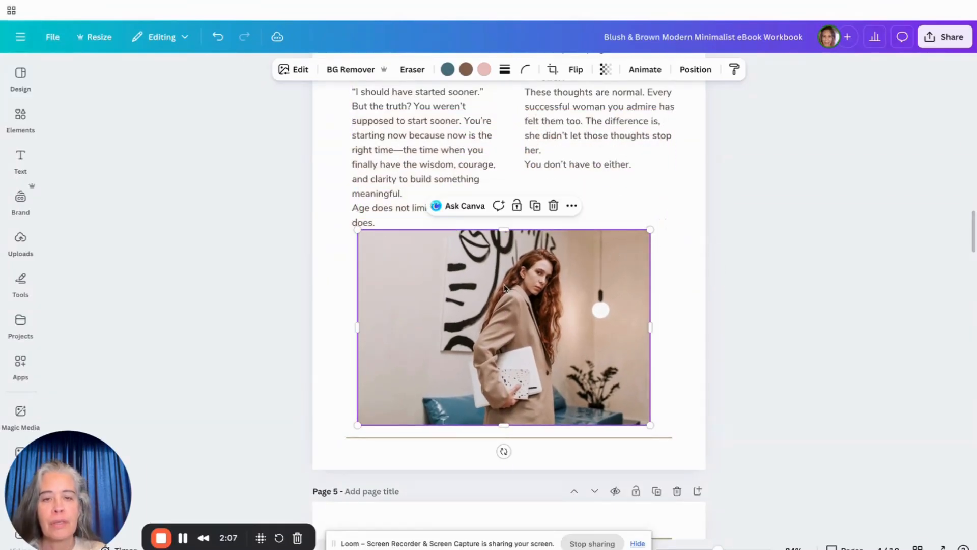
pyautogui.moveTo(504, 287); pyautogui.dragTo(515, 289)
pyautogui.scroll(-2, 587, 365)
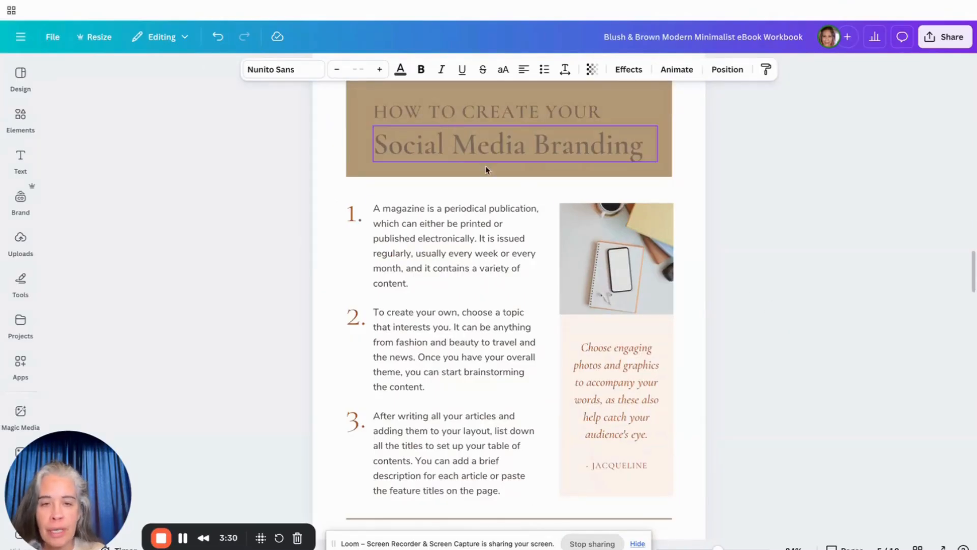
pyautogui.scroll(-5, 509, 331)
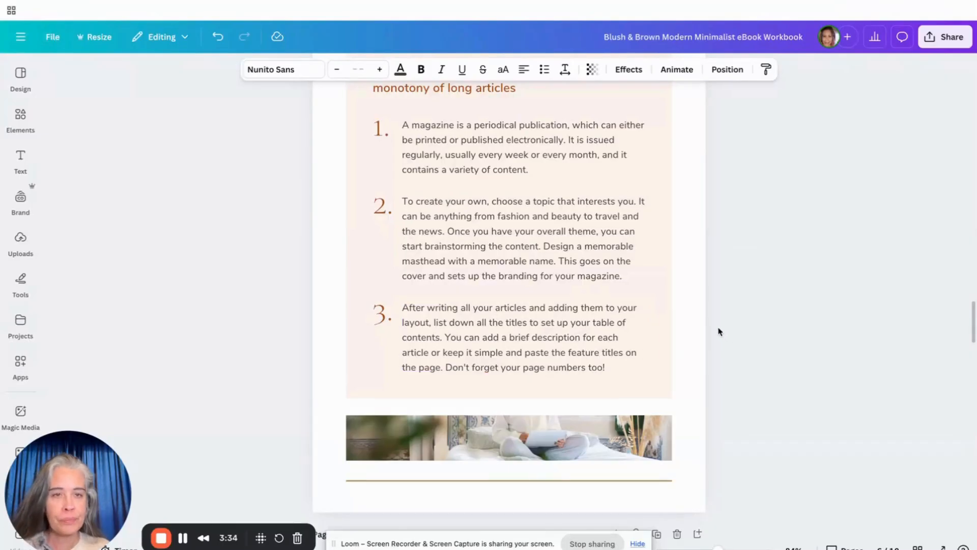
pyautogui.scroll(8, 725, 336)
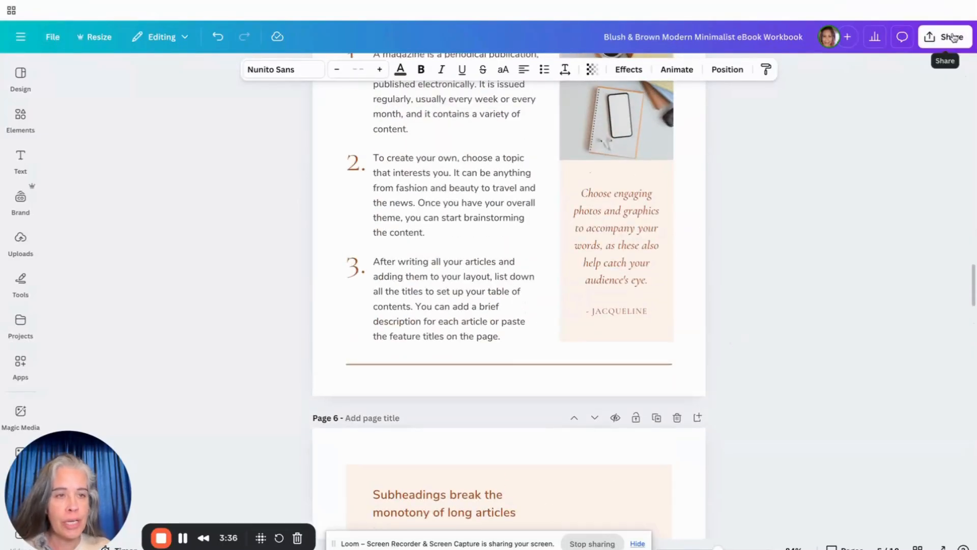
# Step: Open the design's download settings to examine the default PNG options and page selection, and close them
pyautogui.click(953, 36)
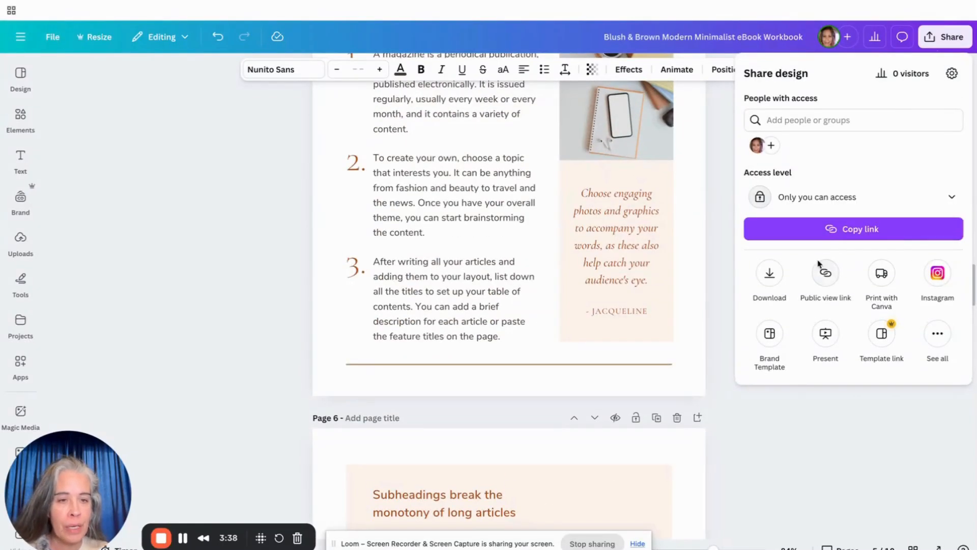
pyautogui.click(770, 279)
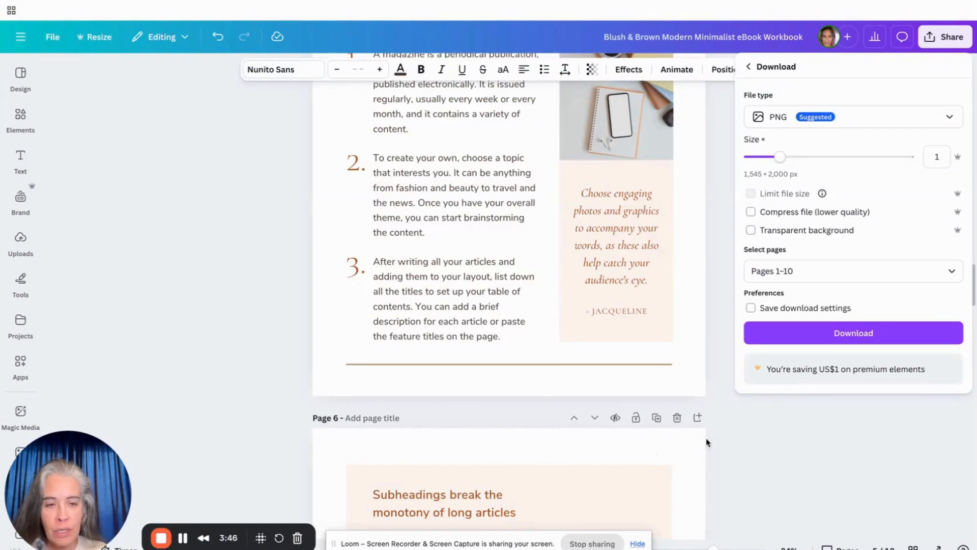
pyautogui.click(795, 437)
pyautogui.click(682, 448)
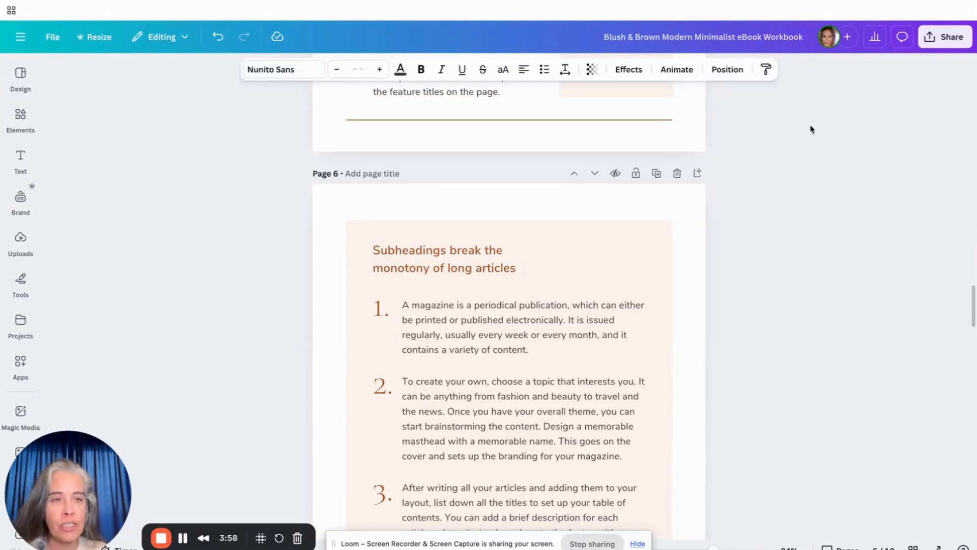
# Step: Choose PDF Standard as the download file type, look through the other available formats, and close the settings without downloading
pyautogui.click(945, 37)
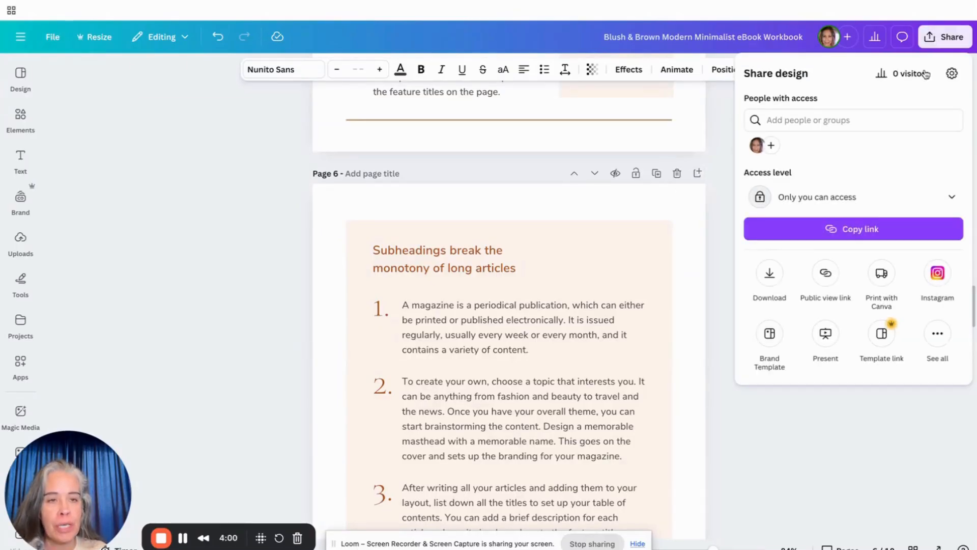
pyautogui.click(770, 273)
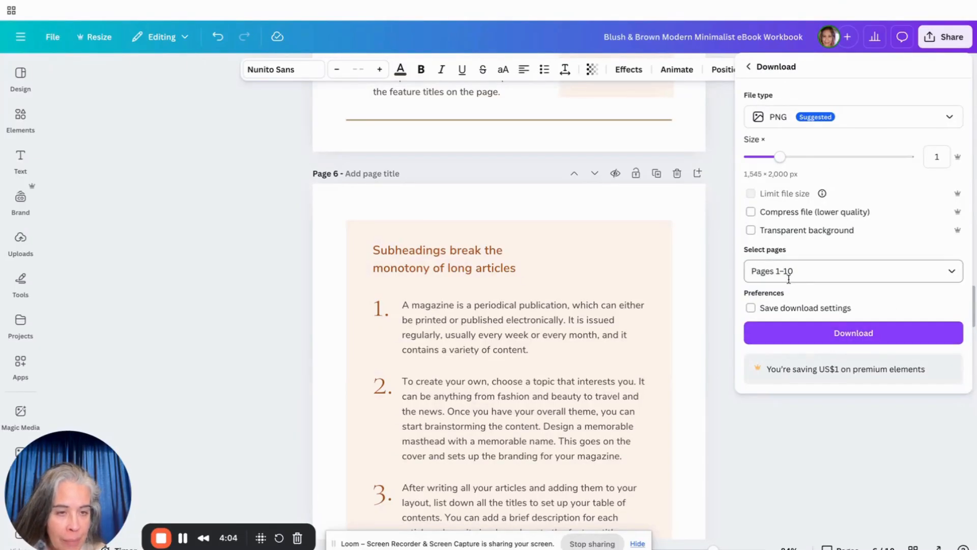
pyautogui.click(922, 120)
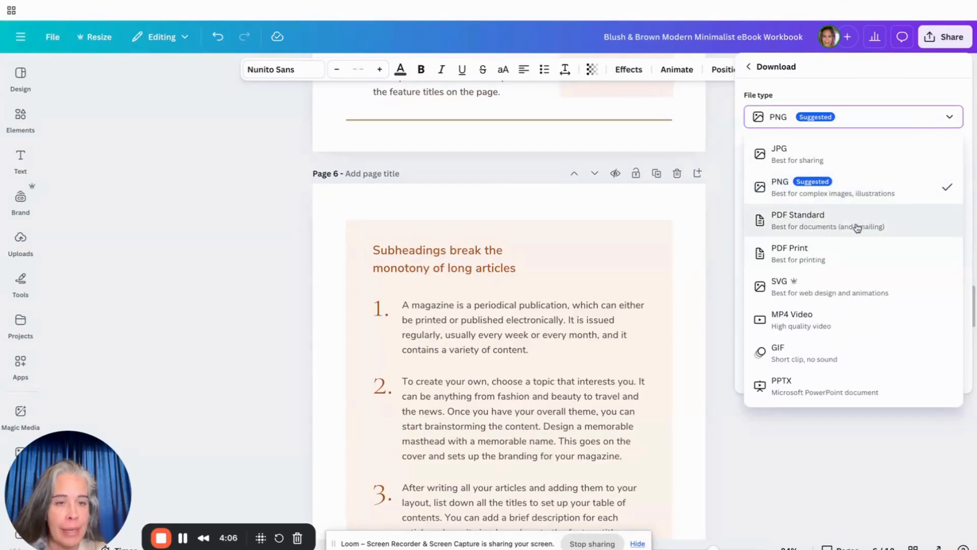
pyautogui.click(835, 228)
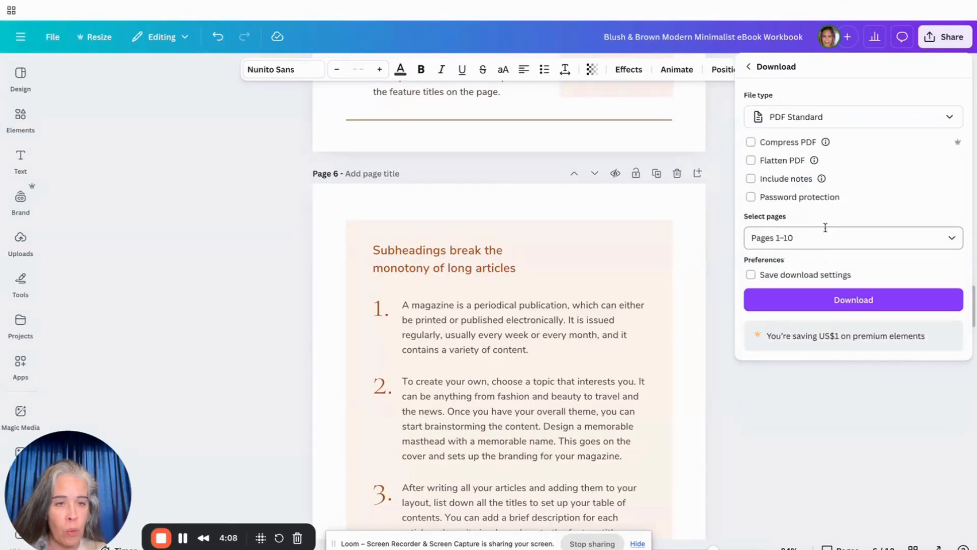
pyautogui.click(847, 125)
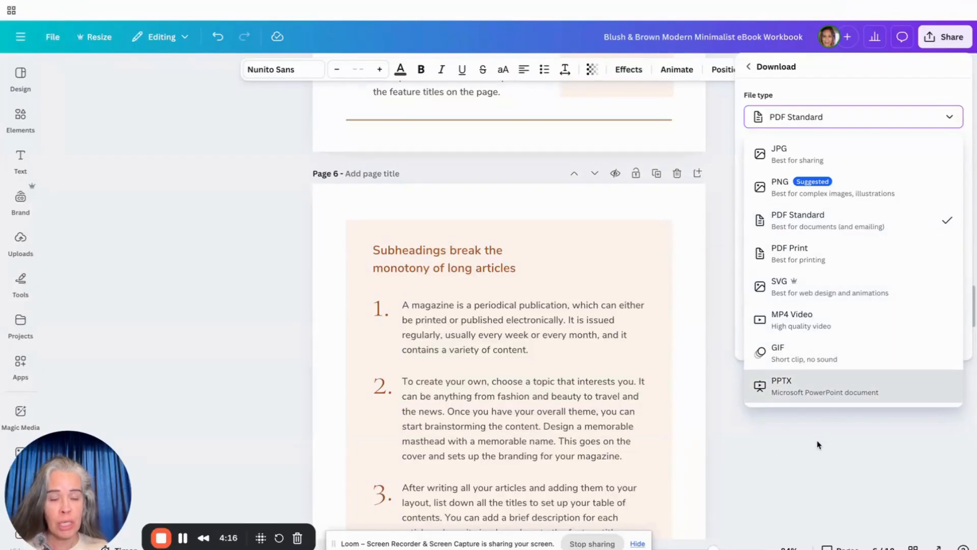
pyautogui.click(848, 472)
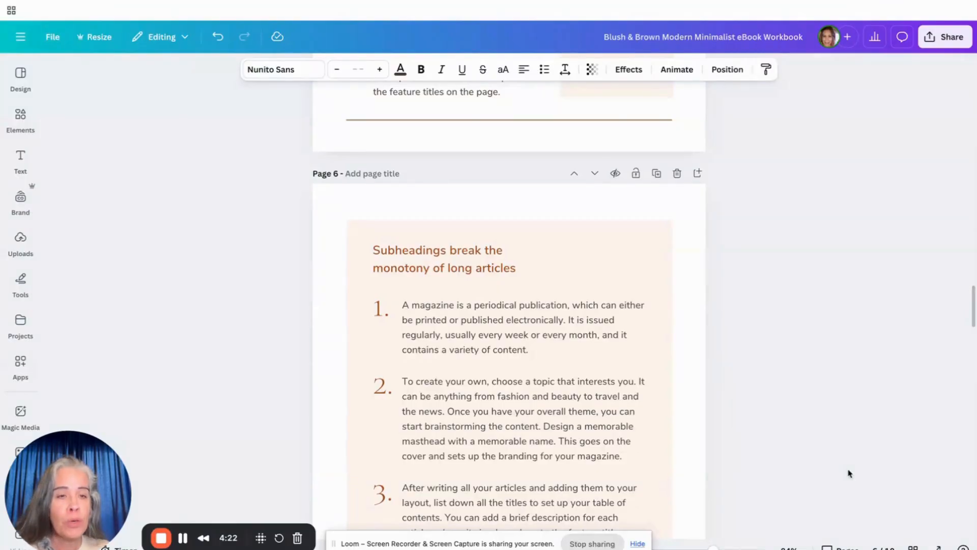
# Step: Reopen the download settings, set the file type to PDF Standard, and leave them without downloading the ebook
pyautogui.click(949, 34)
pyautogui.click(780, 274)
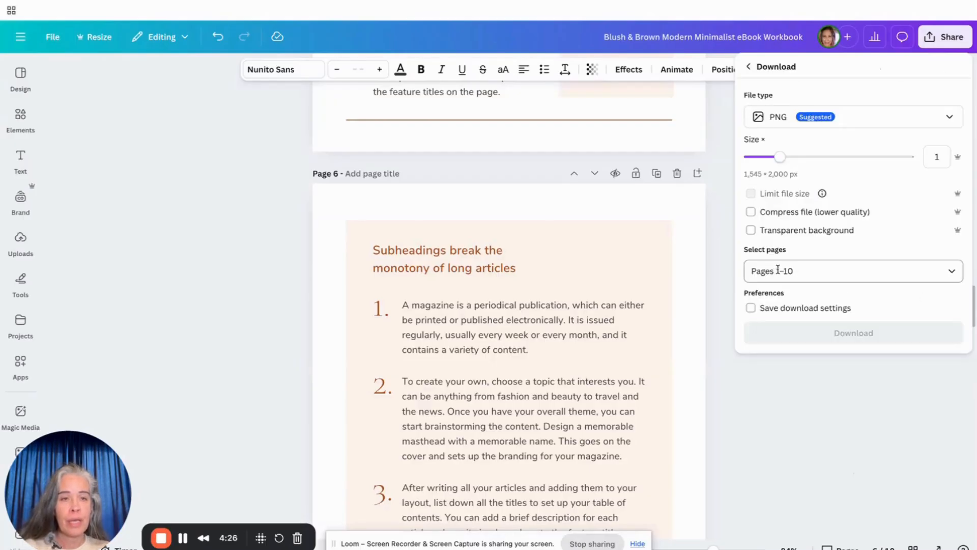
pyautogui.click(899, 120)
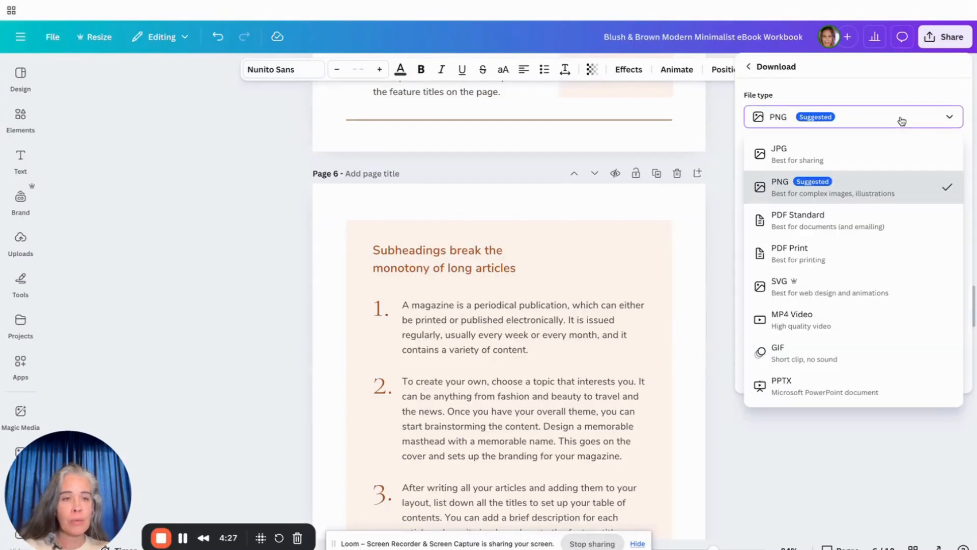
pyautogui.click(822, 230)
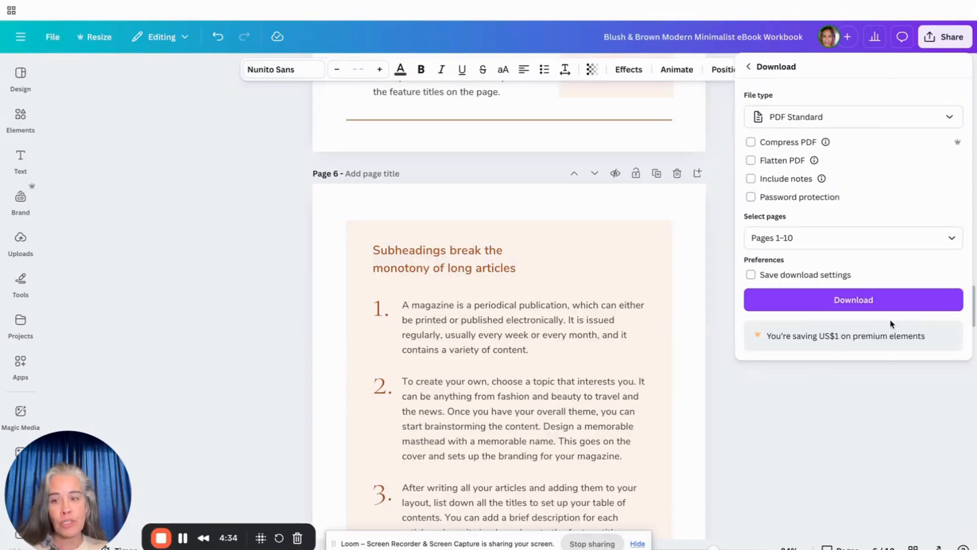
pyautogui.click(881, 432)
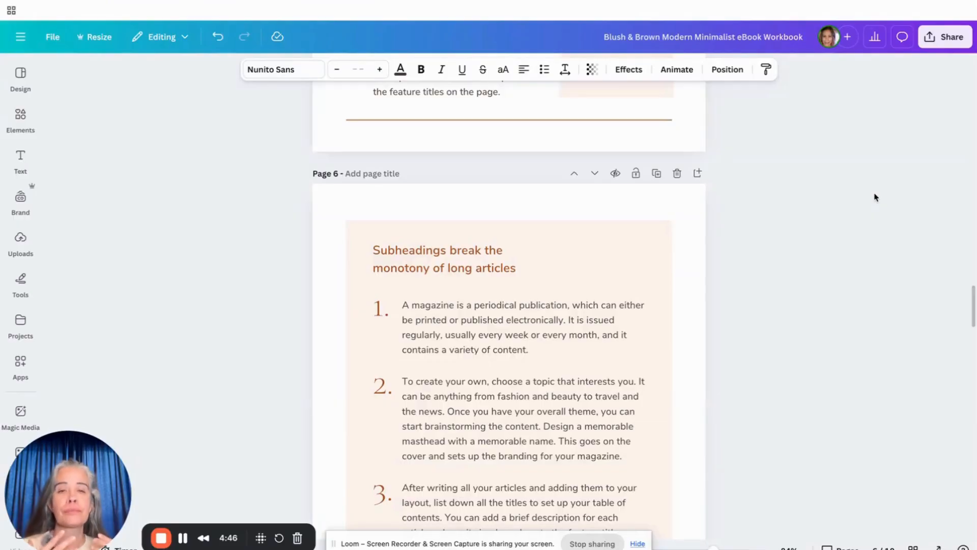
# Step: Scale page 4's second text column, starting "And fear usually sounds like this:", down to font size 13.9
pyautogui.scroll(-5, 820, 224)
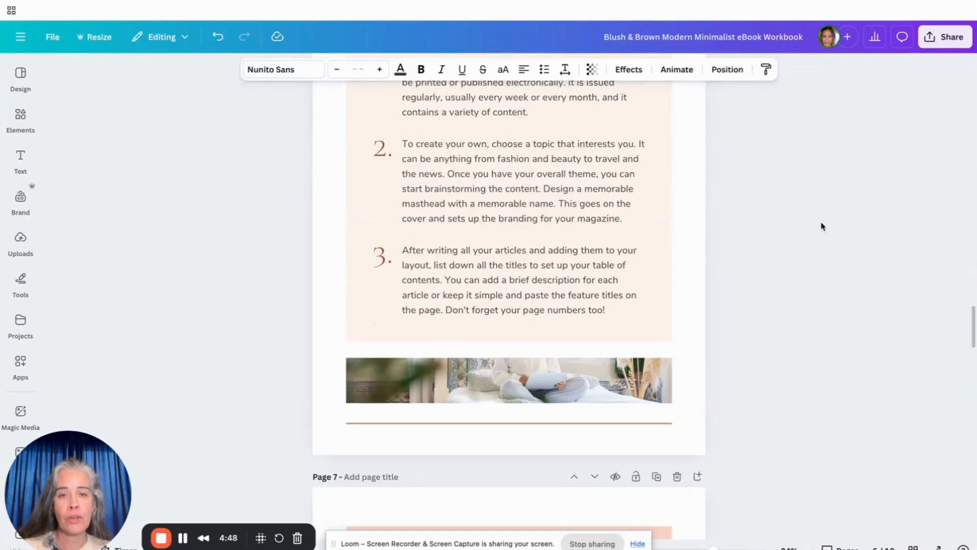
pyautogui.scroll(6, 821, 226)
pyautogui.scroll(10, 821, 226)
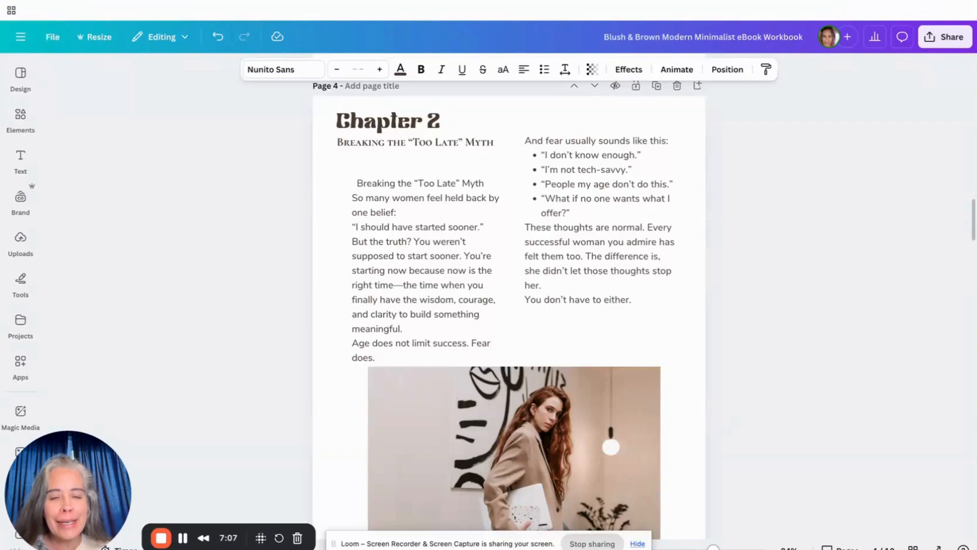
pyautogui.moveTo(713, 548); pyautogui.dragTo(687, 548)
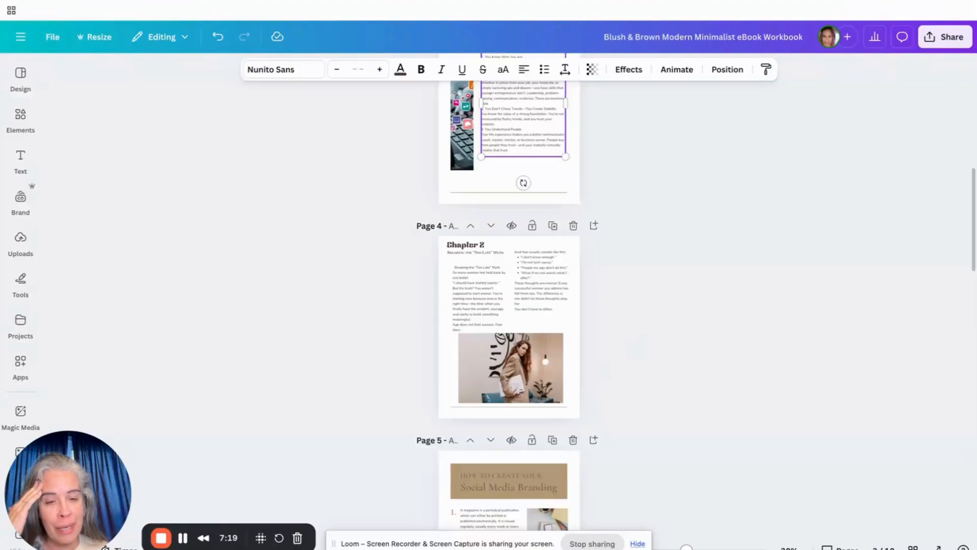
pyautogui.moveTo(686, 549); pyautogui.dragTo(710, 548)
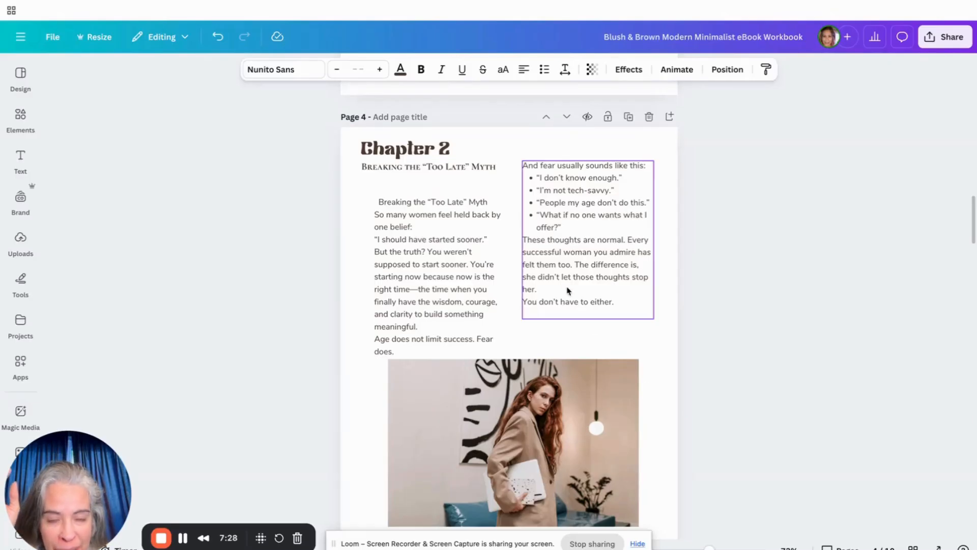
pyautogui.click(606, 188)
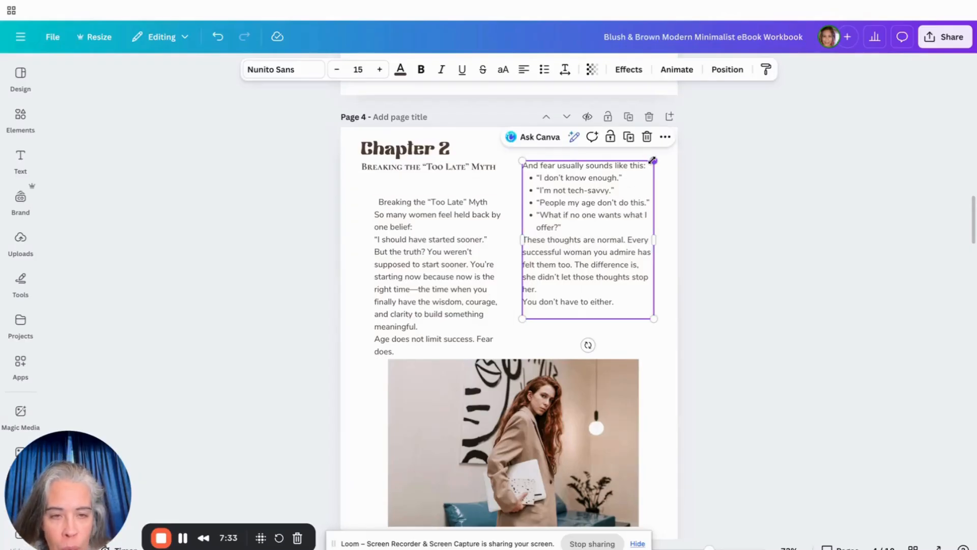
pyautogui.moveTo(653, 161); pyautogui.dragTo(664, 186)
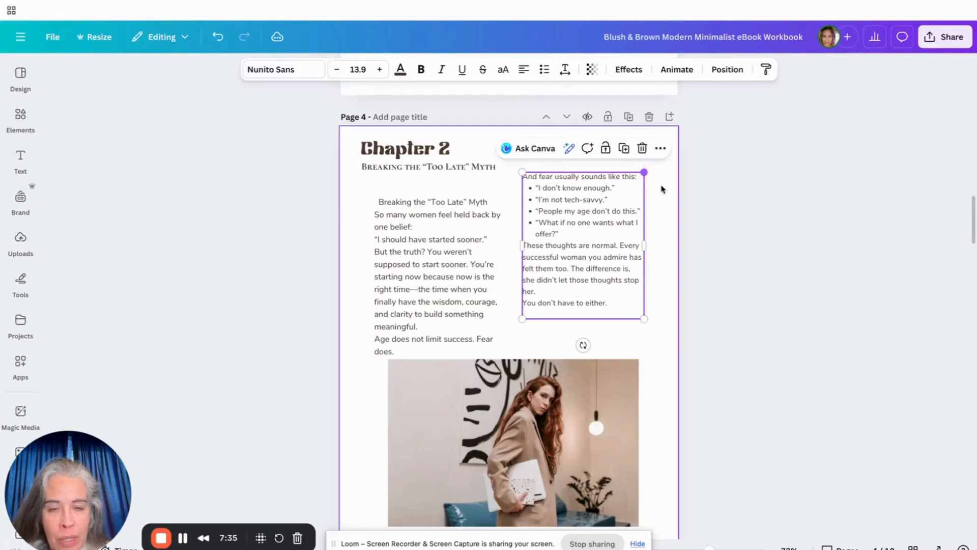
pyautogui.click(665, 184)
pyautogui.click(634, 202)
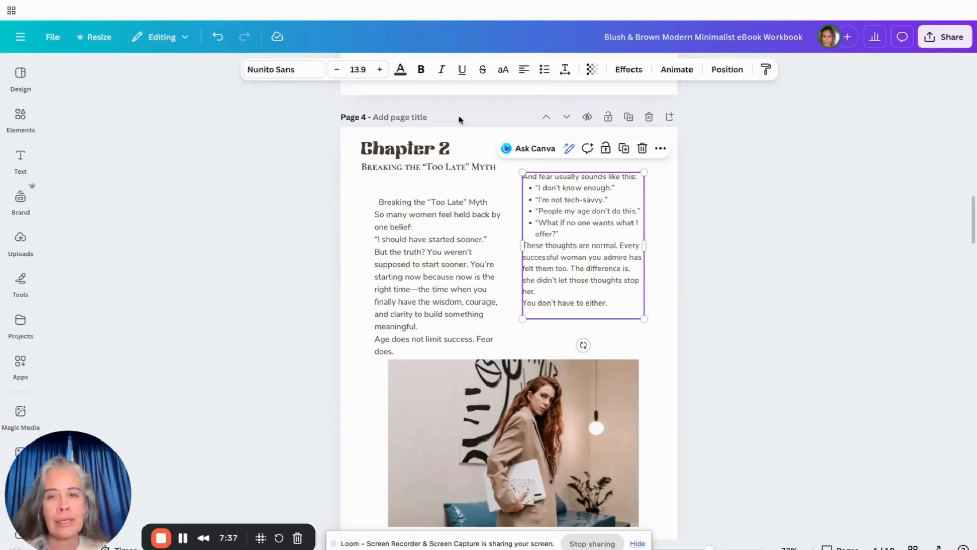
# Step: Set the font size of page 4's second text column to 15.9 and move the column up slightly
pyautogui.click(437, 214)
pyautogui.click(540, 220)
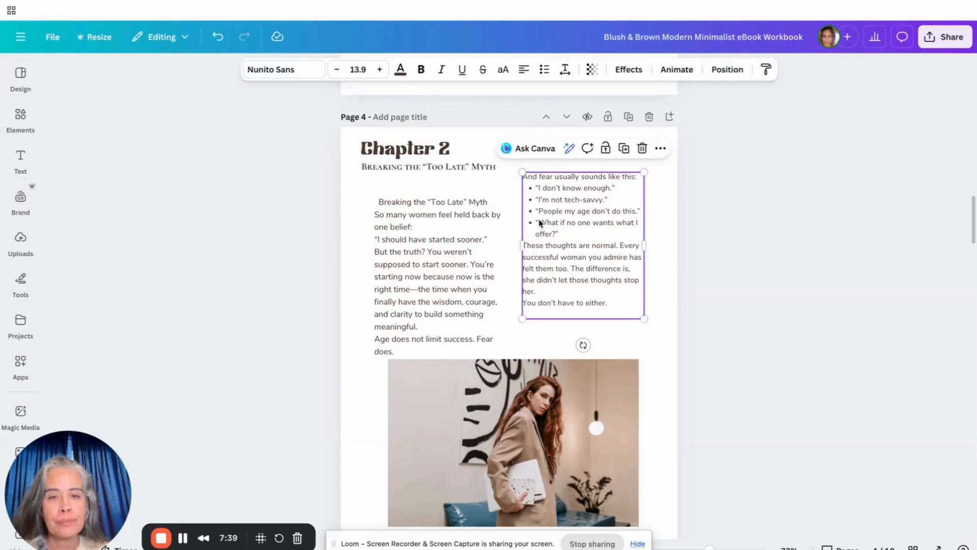
pyautogui.click(380, 70)
pyautogui.click(380, 70)
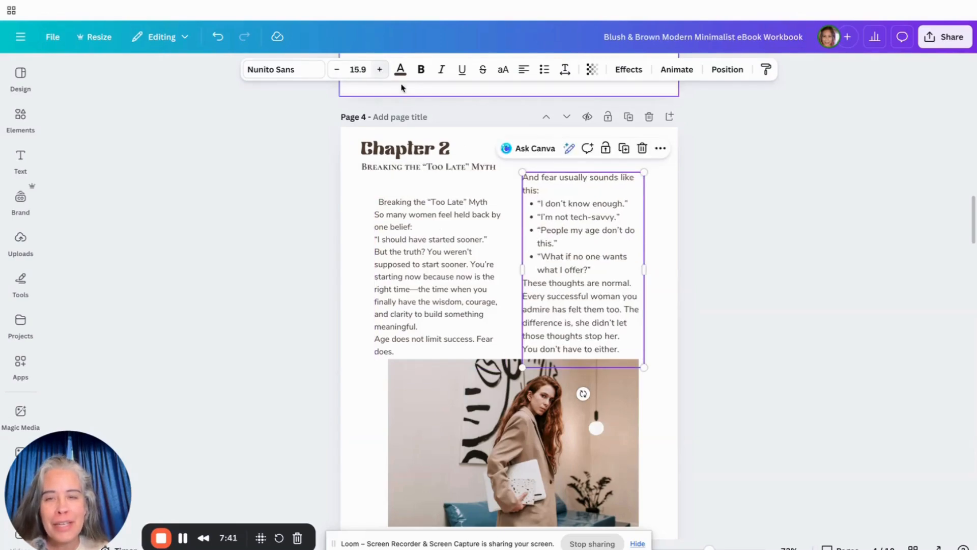
pyautogui.click(724, 266)
pyautogui.moveTo(616, 278); pyautogui.dragTo(616, 272)
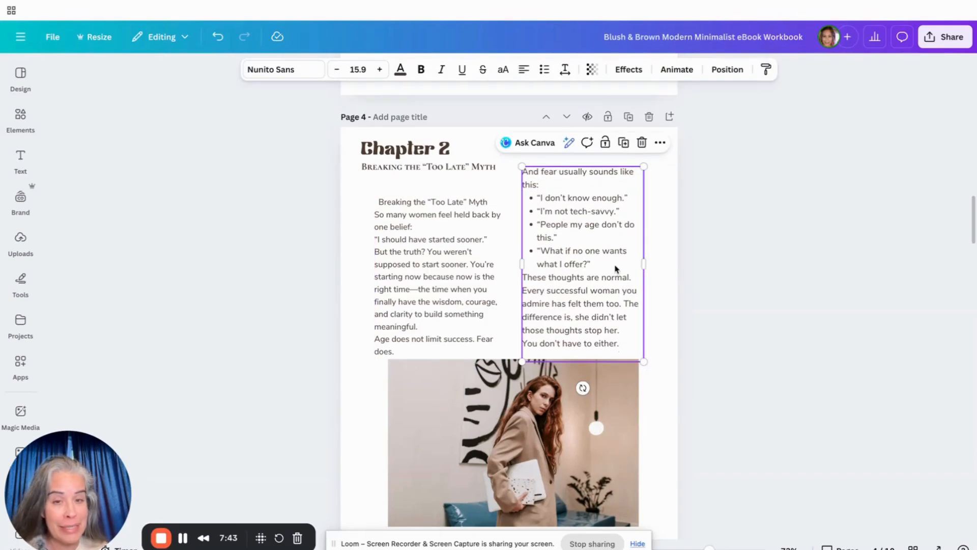
pyautogui.click(783, 324)
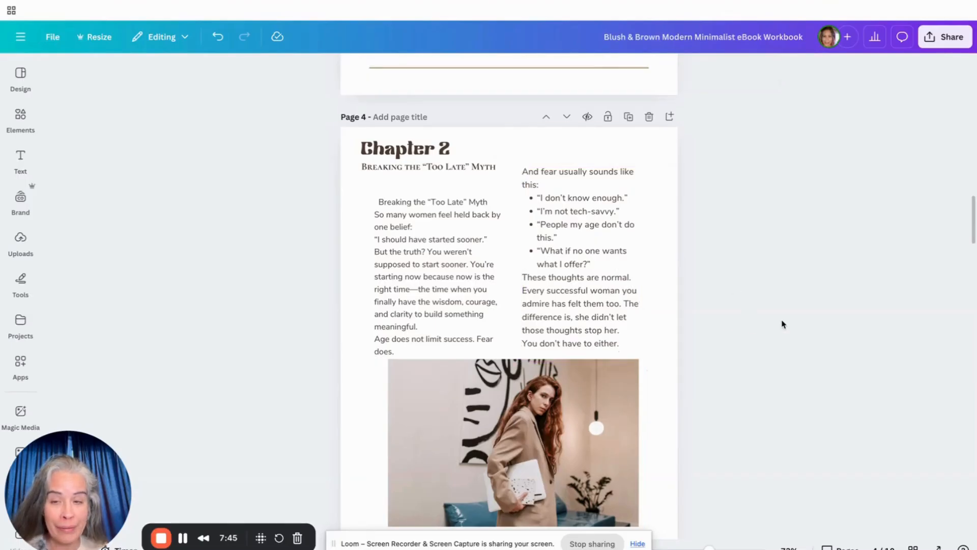